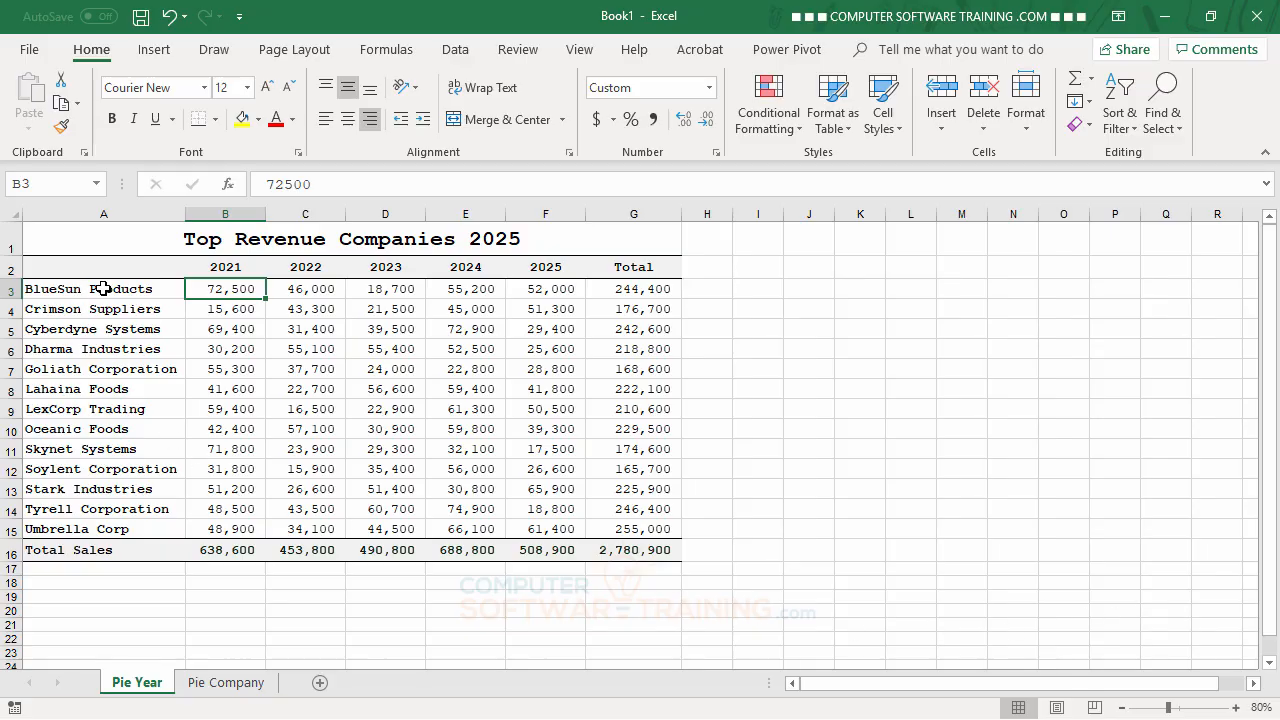
left_click_drag(120, 272, 577, 286)
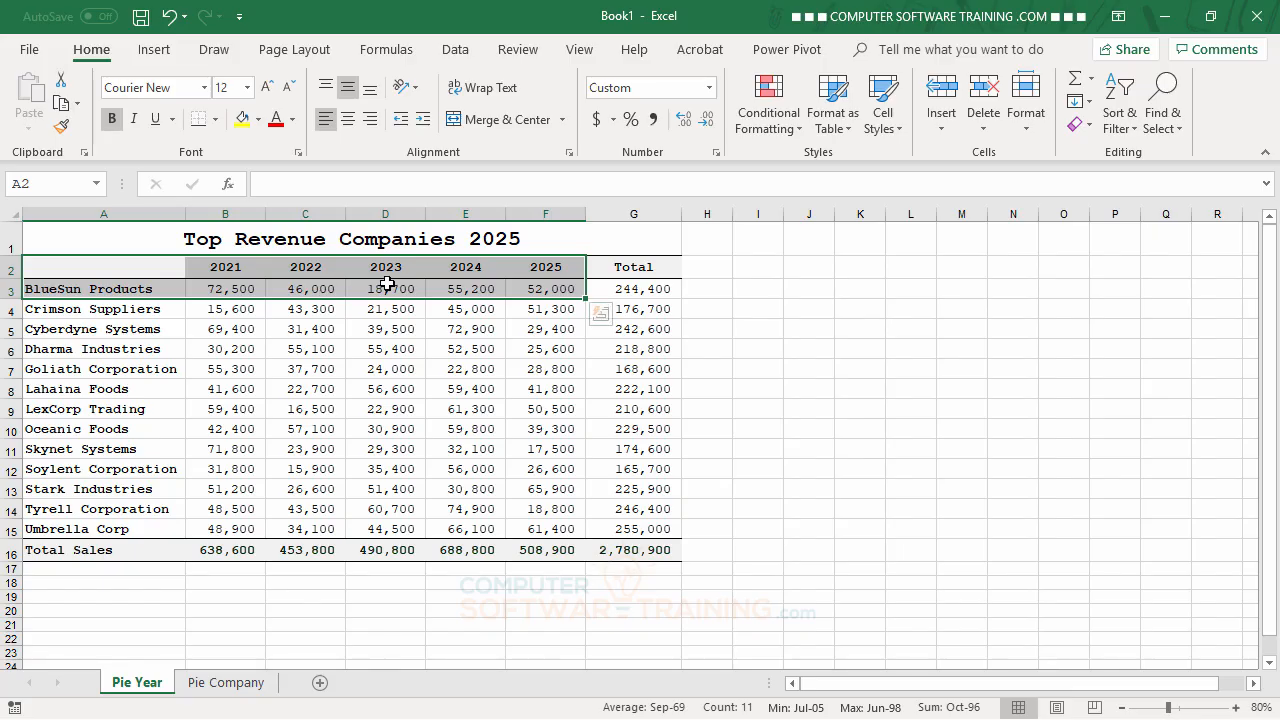
left_click_drag(137, 271, 231, 522)
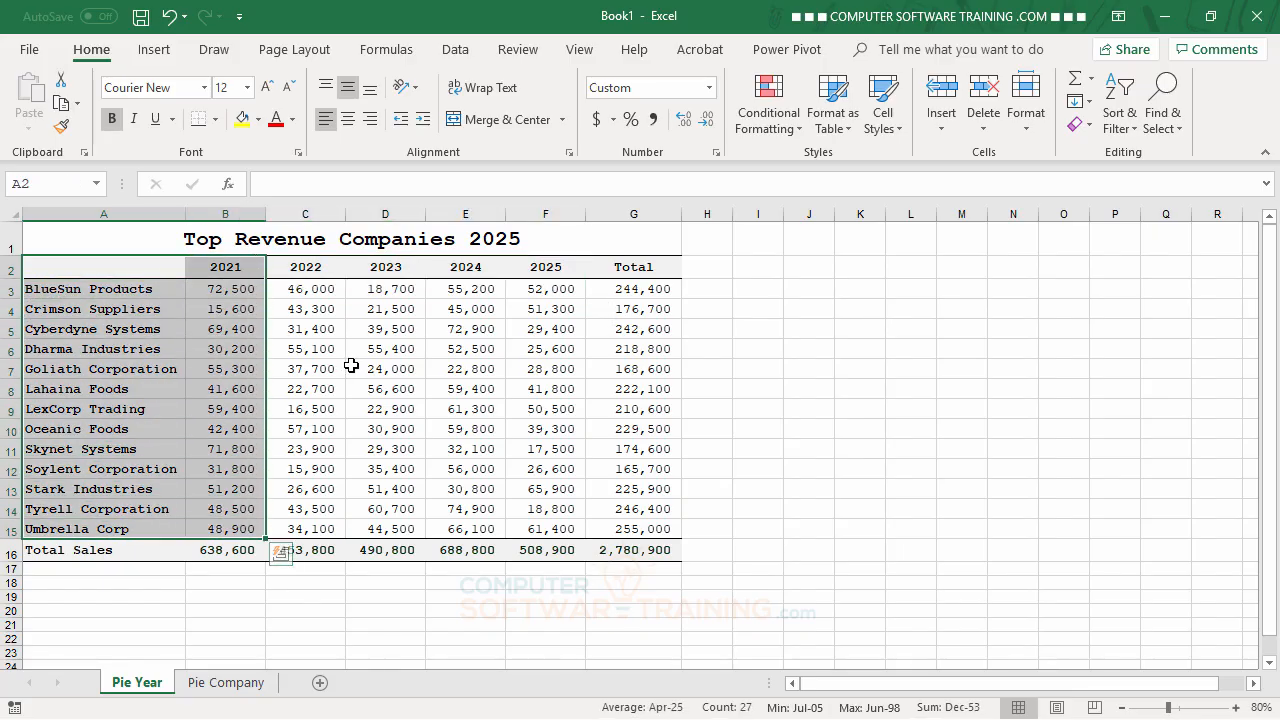
left_click(124, 272)
left_click_drag(122, 284, 130, 530)
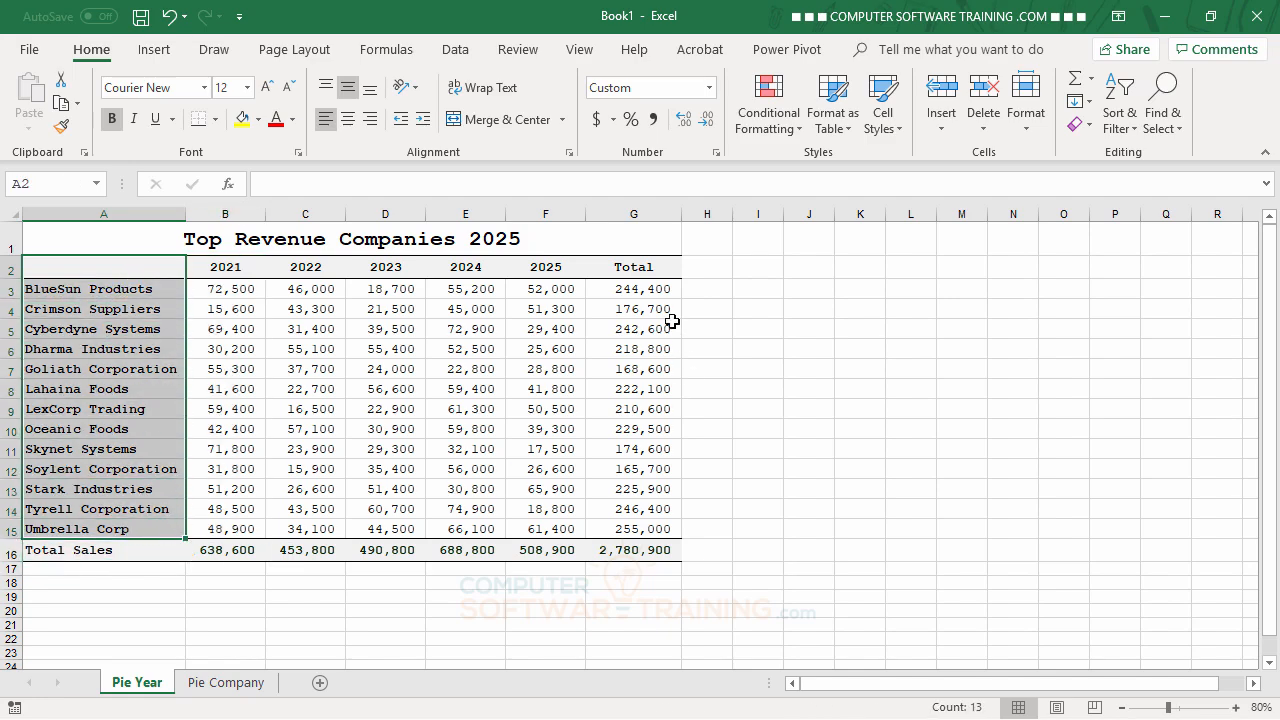
left_click_drag(632, 275, 615, 530)
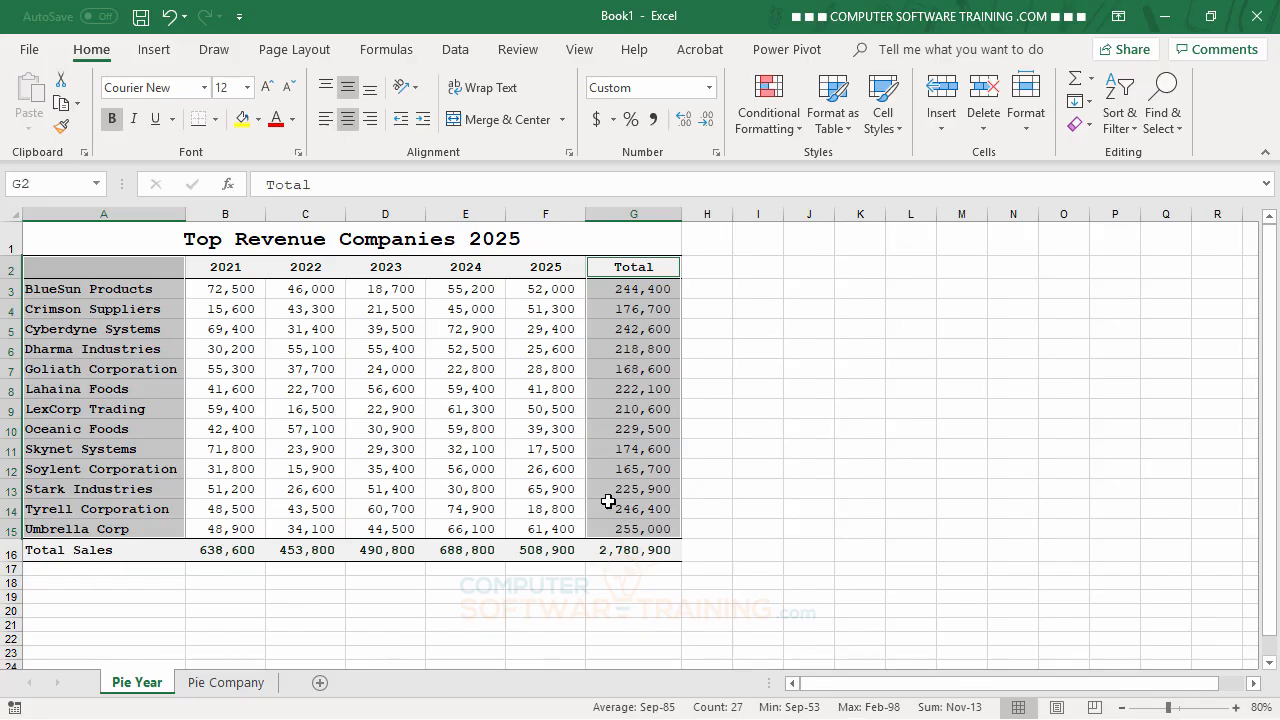
left_click_drag(462, 271, 465, 490)
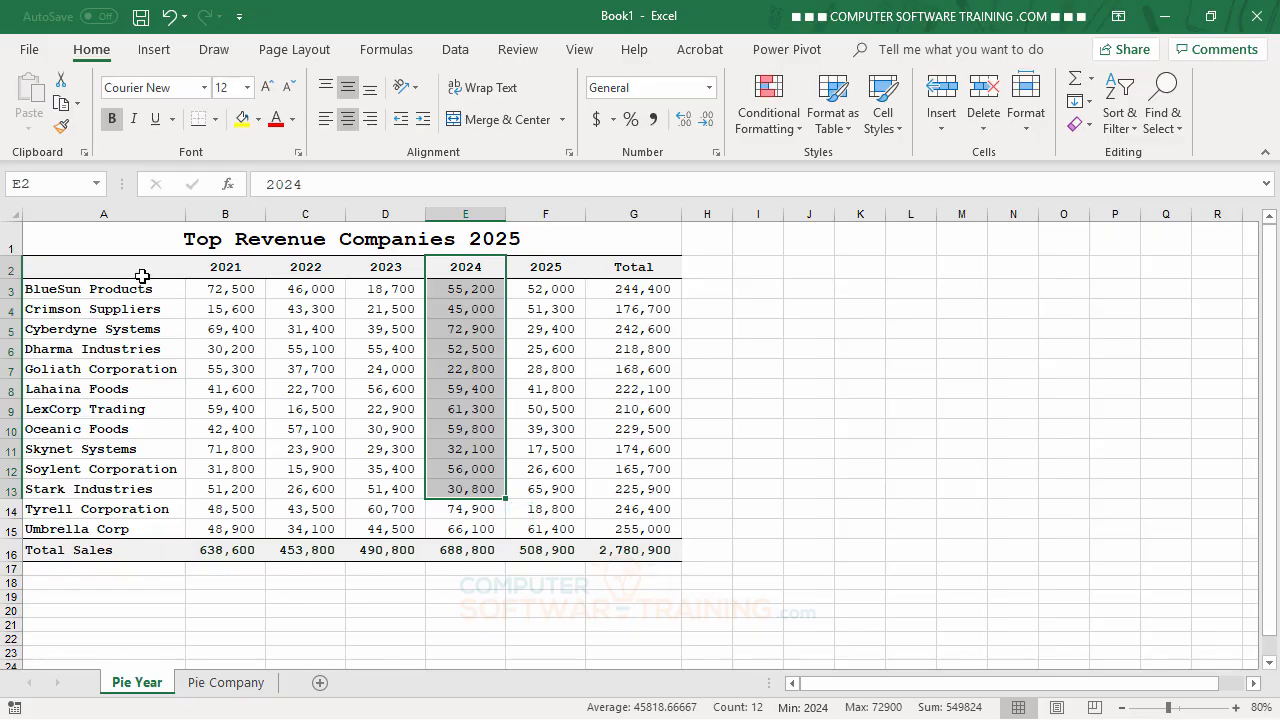
left_click(110, 270)
left_click_drag(208, 263, 540, 267)
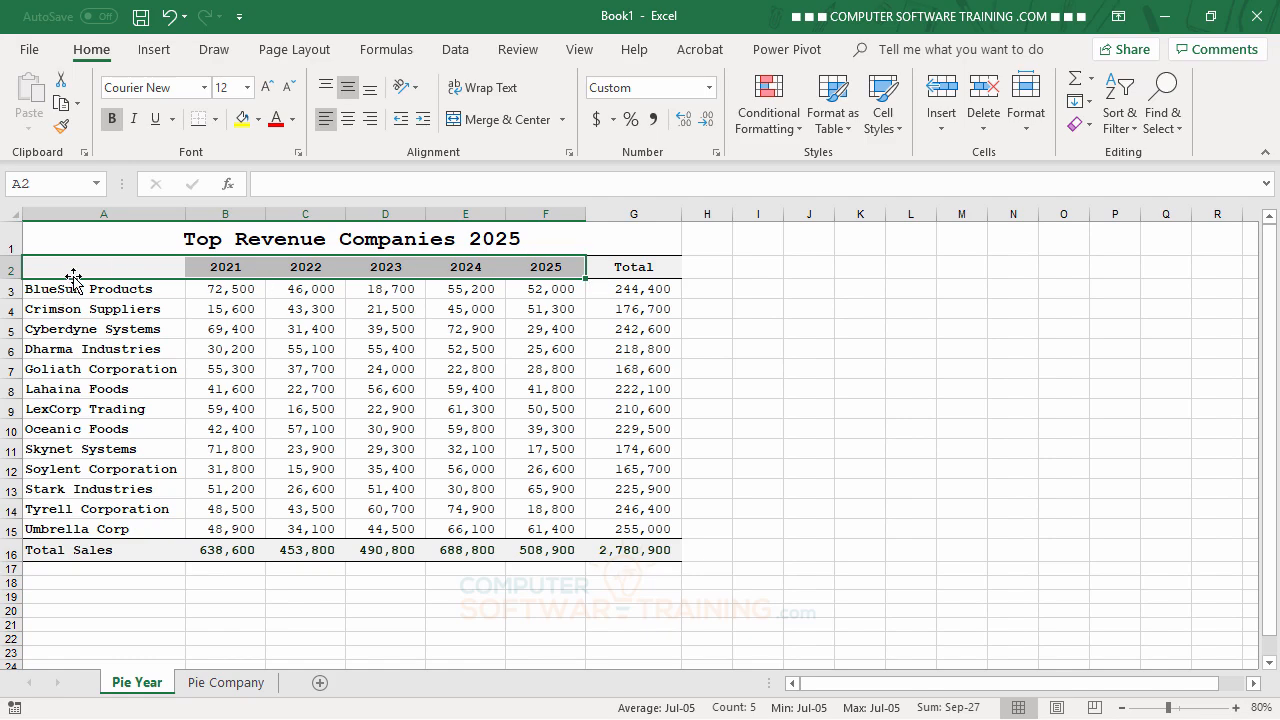
Step: Insert a 3-D pie chart from the year headers A2:F2 and the Total Sales row A16:F16
left_click_drag(73, 277, 543, 271)
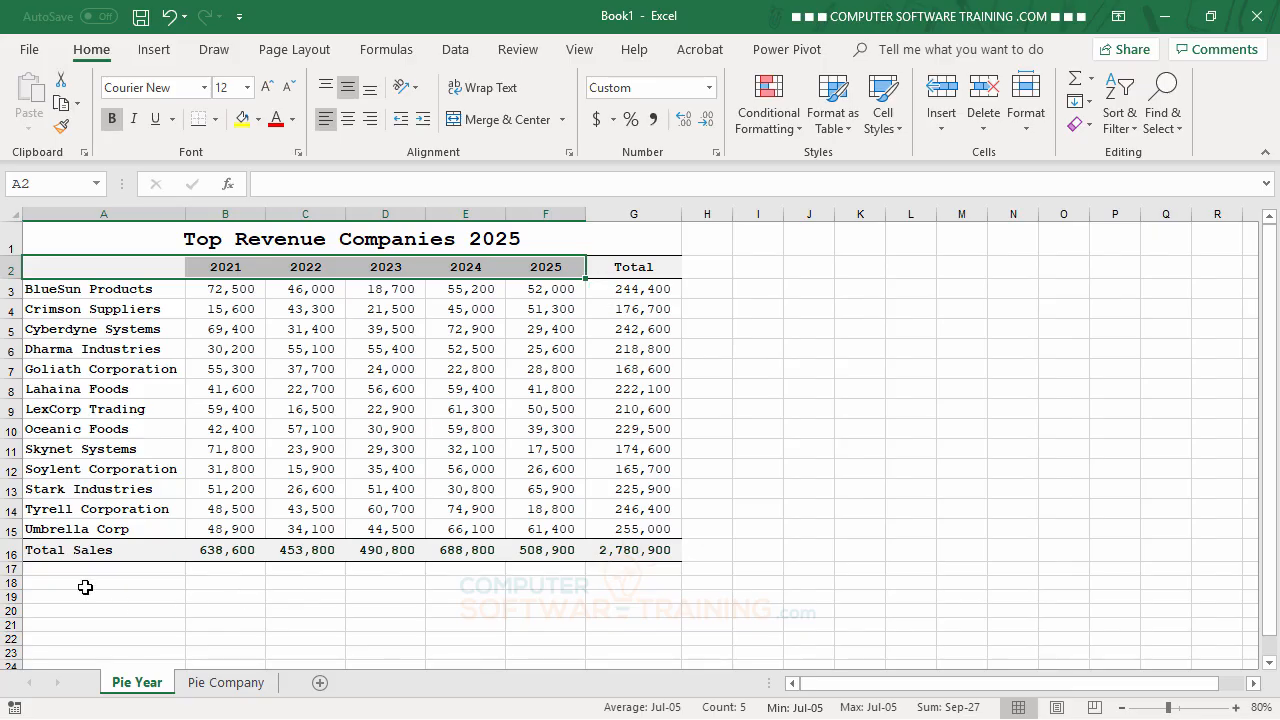
left_click_drag(81, 553, 545, 556)
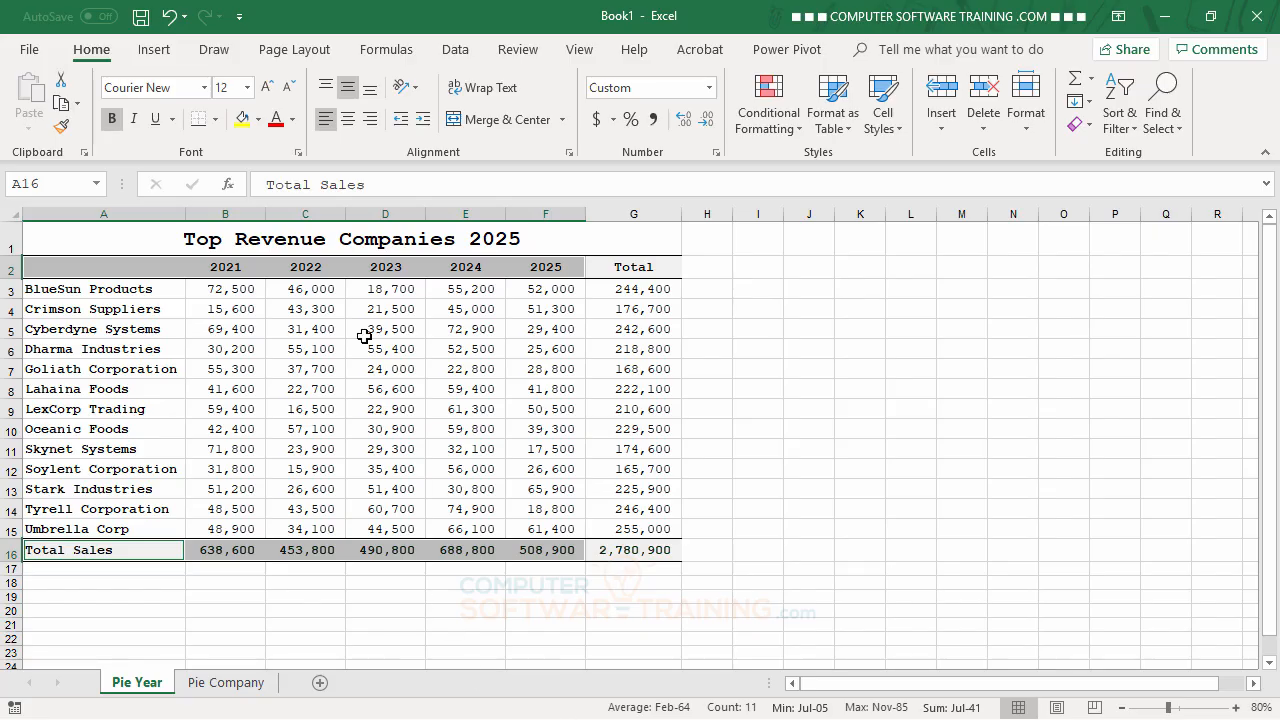
left_click(166, 52)
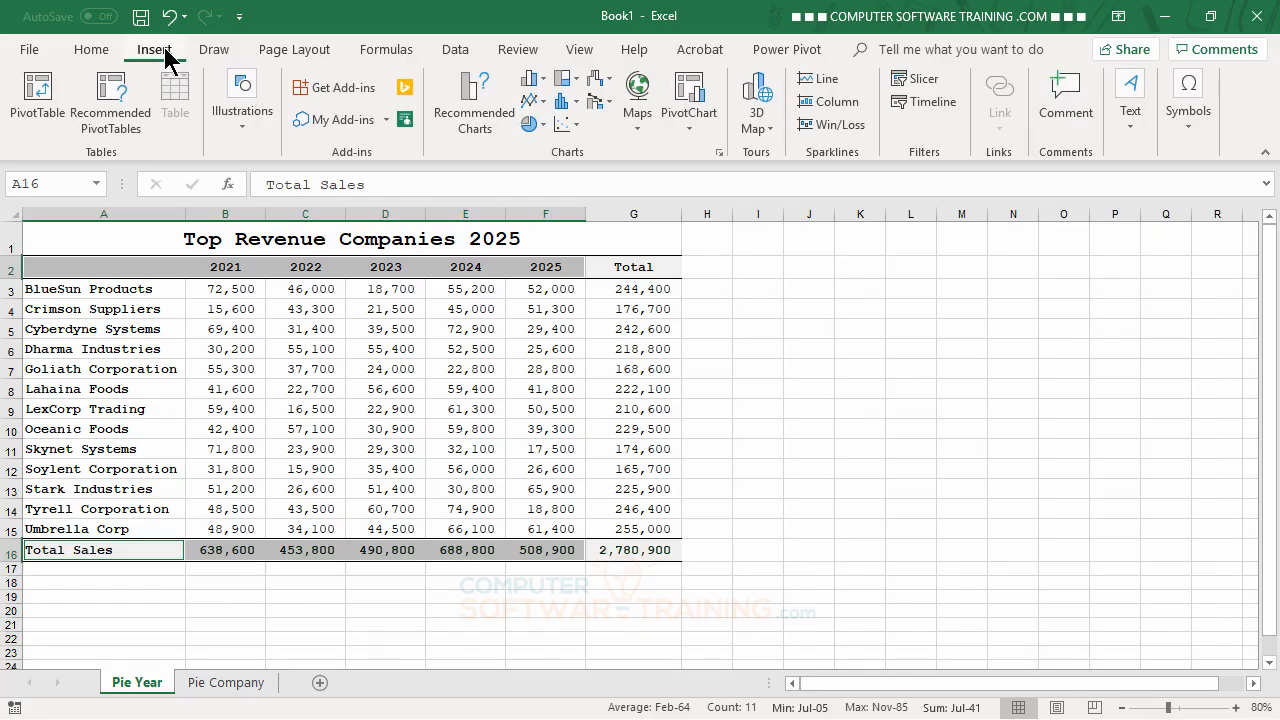
left_click(543, 126)
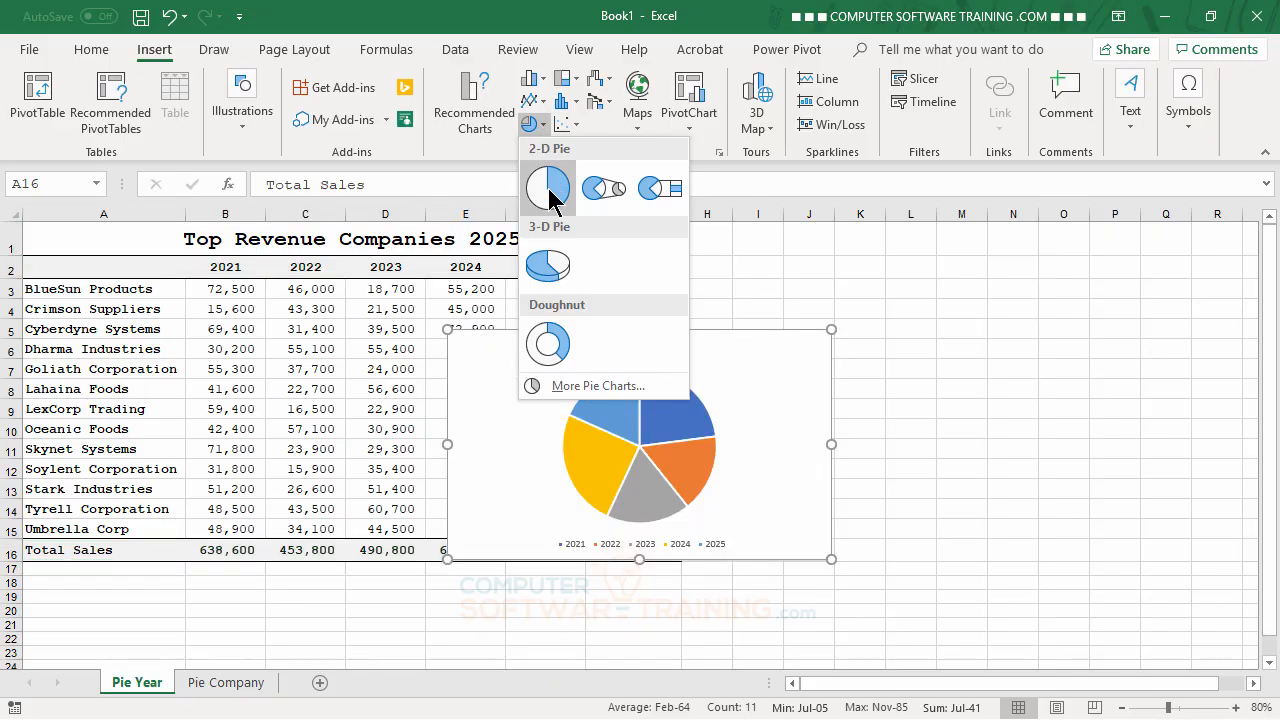
left_click(547, 268)
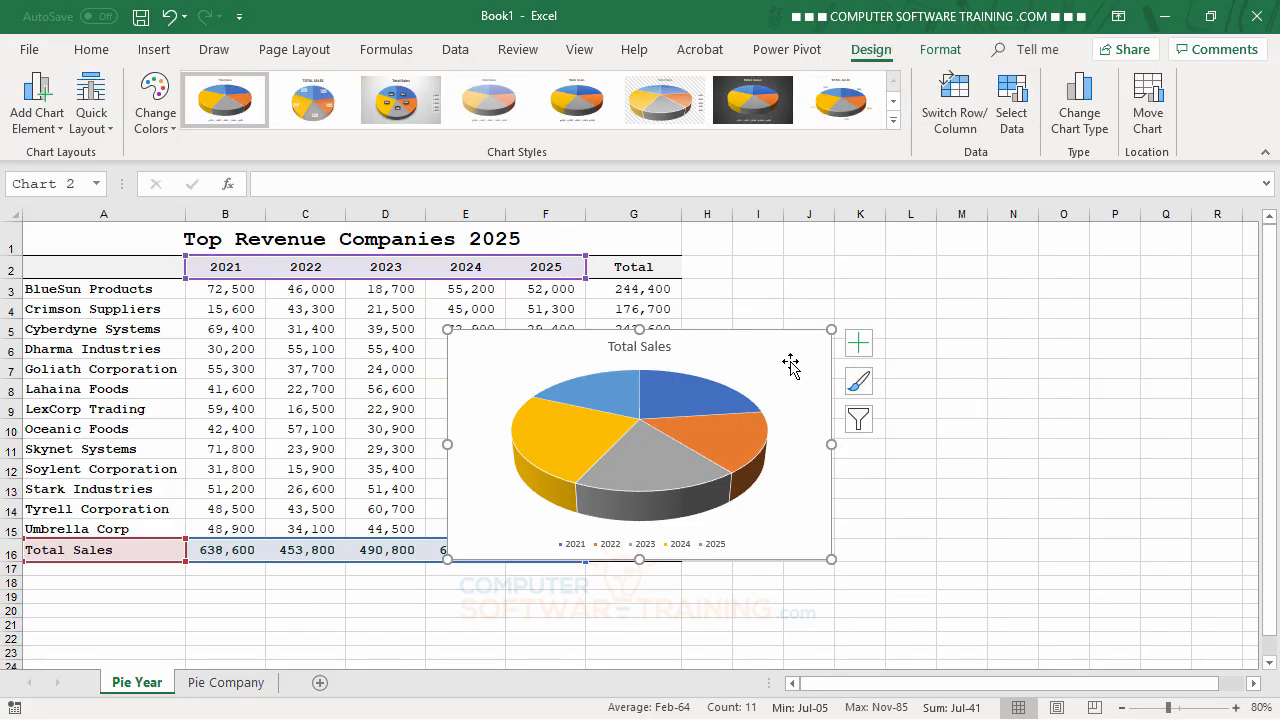
Step: Move the pie chart beside the table and enlarge it to span about H2 to P16
left_click_drag(786, 360, 1029, 286)
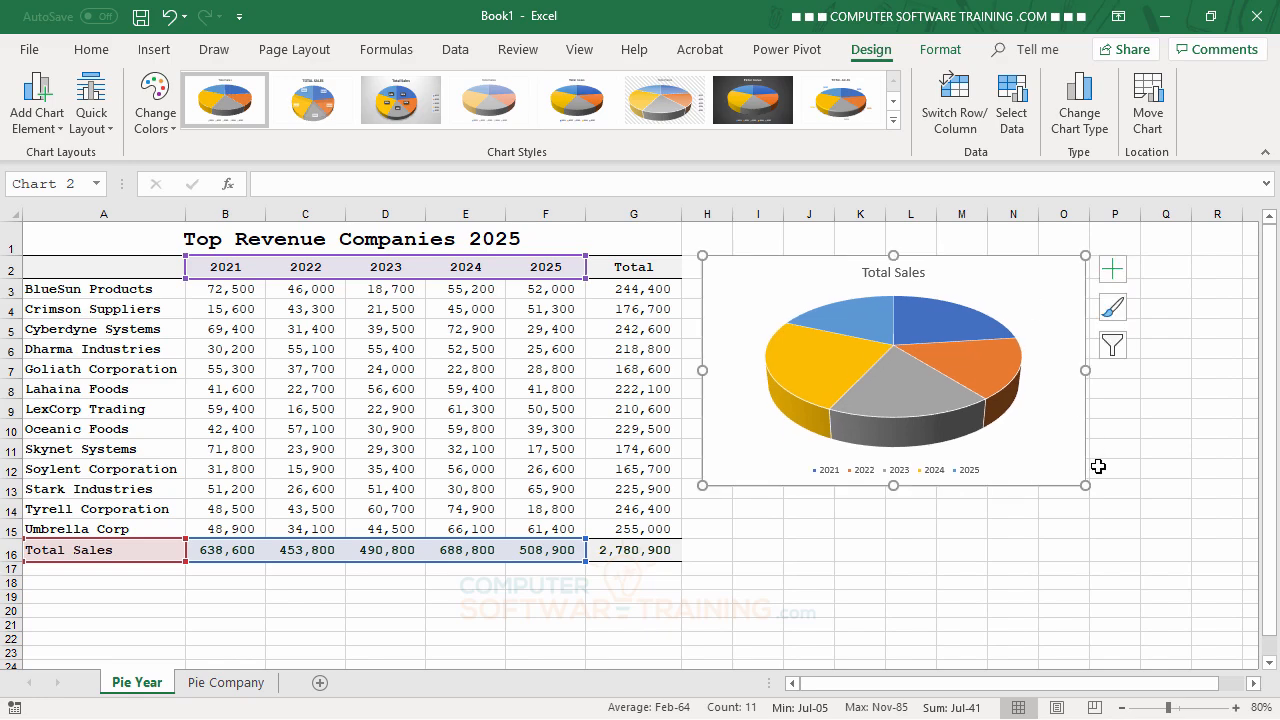
left_click_drag(1088, 486, 1128, 546)
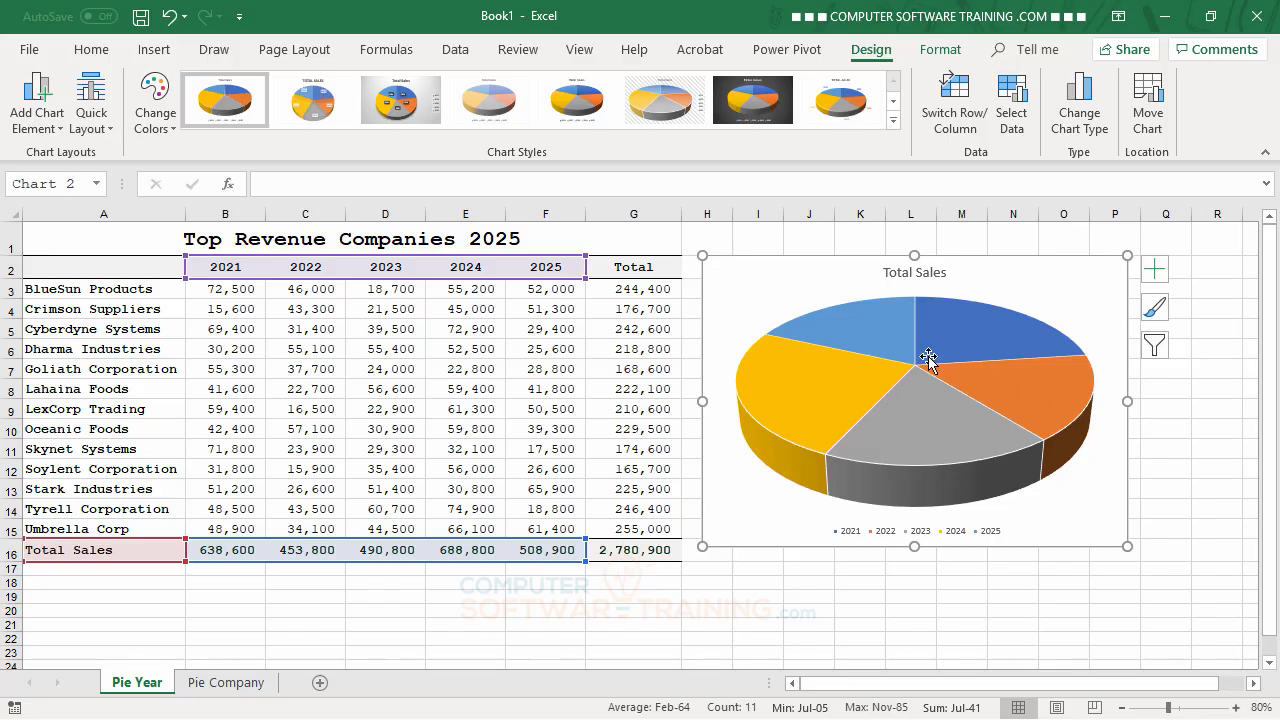
Step: Remove the legend from the Total Sales pie chart
mouse_move(940, 375)
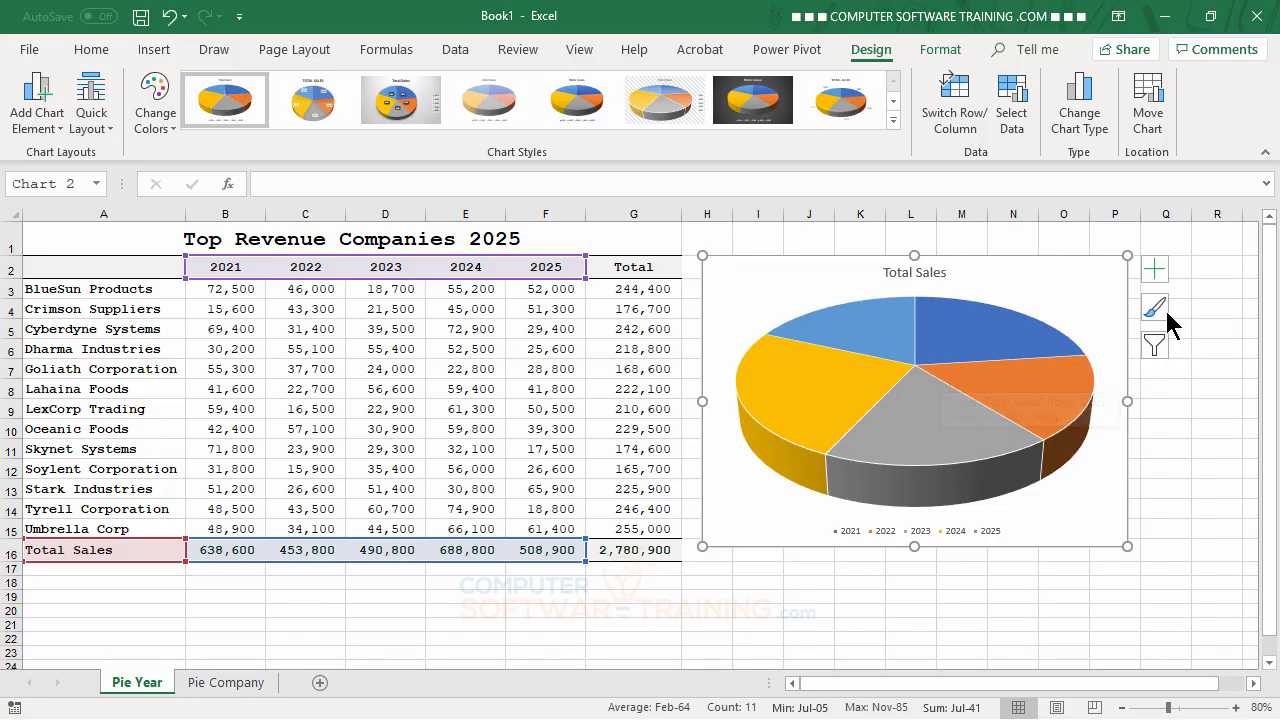
left_click(1155, 270)
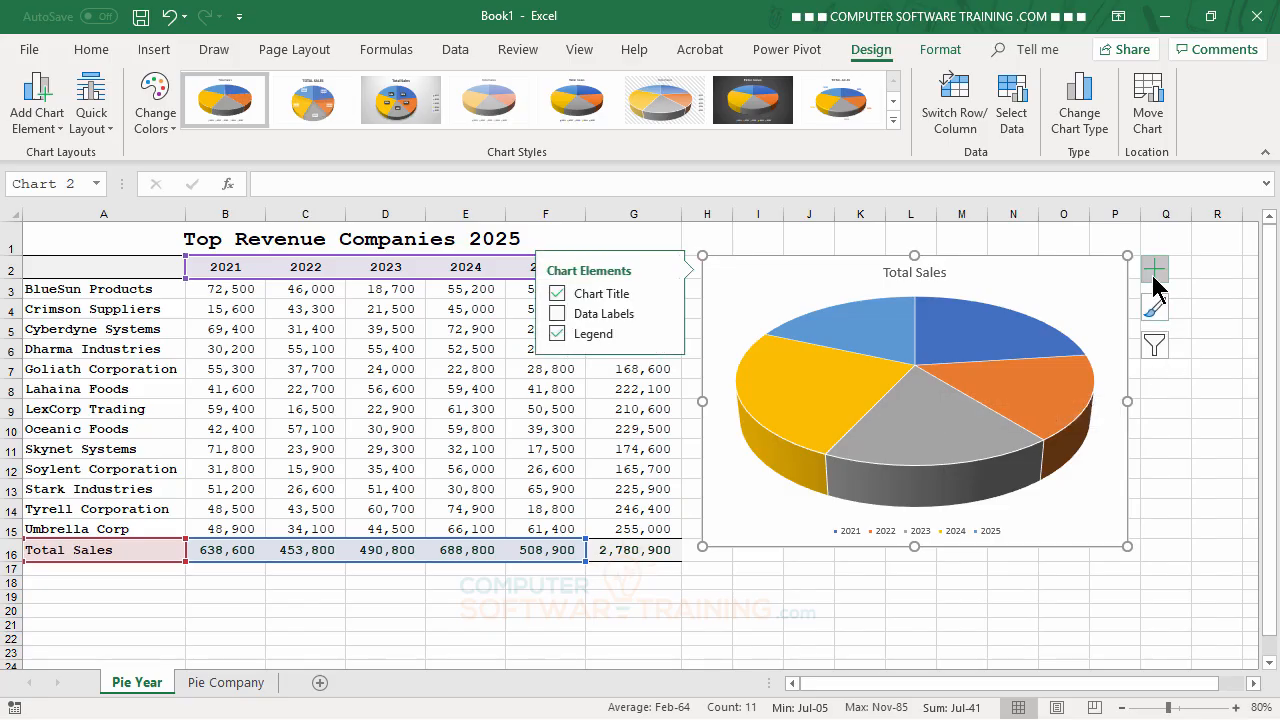
left_click(557, 334)
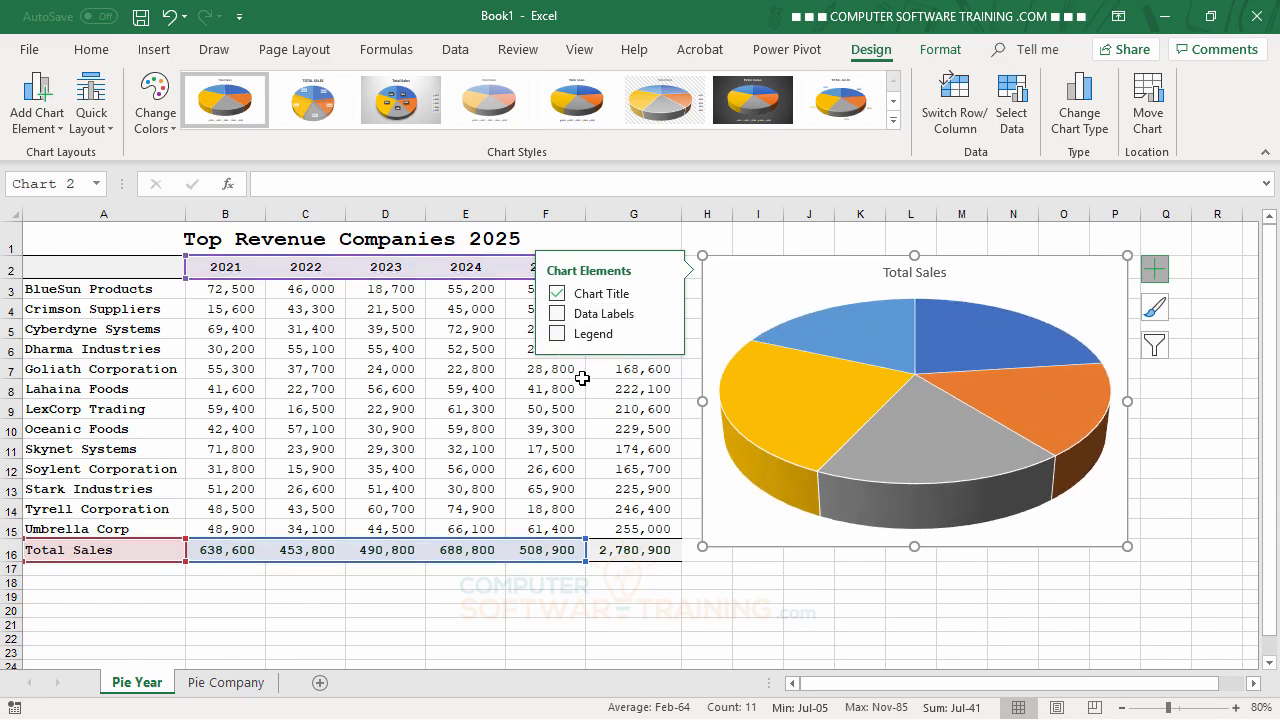
Step: Add data labels to the pie slices showing category name, value and percentage, with New Line as the separator
left_click(663, 312)
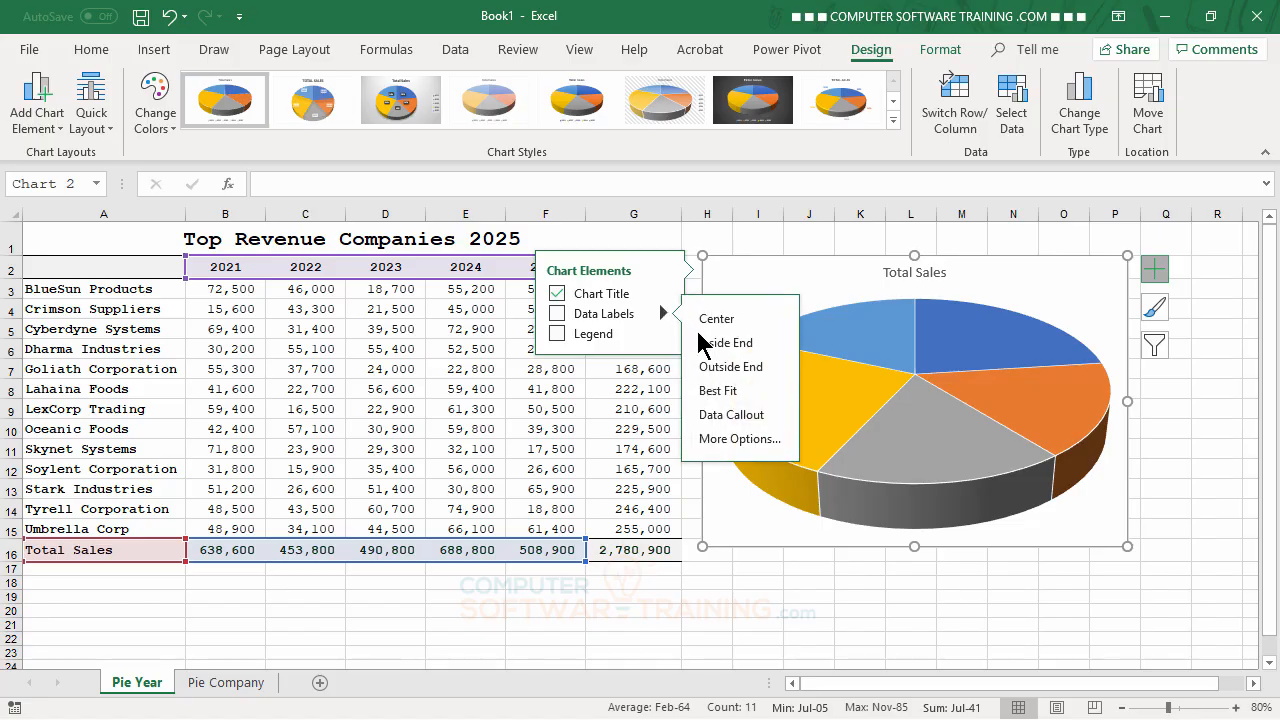
left_click(717, 438)
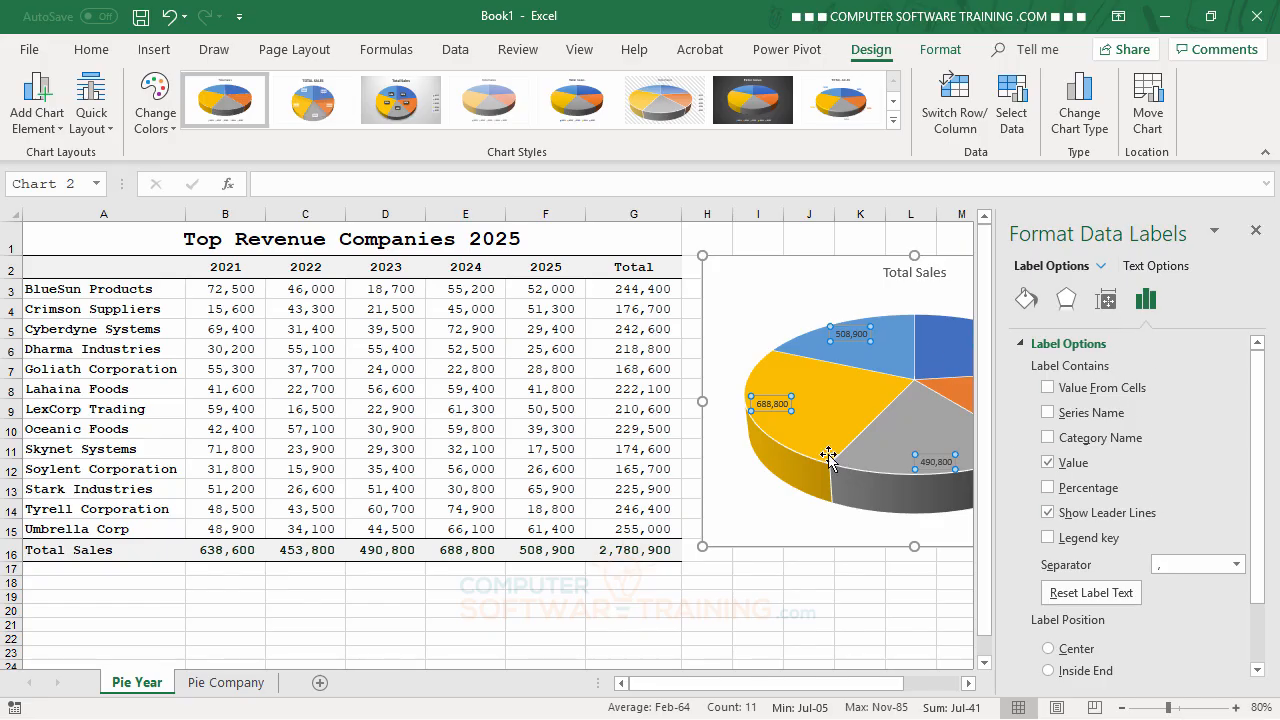
left_click_drag(877, 698, 905, 698)
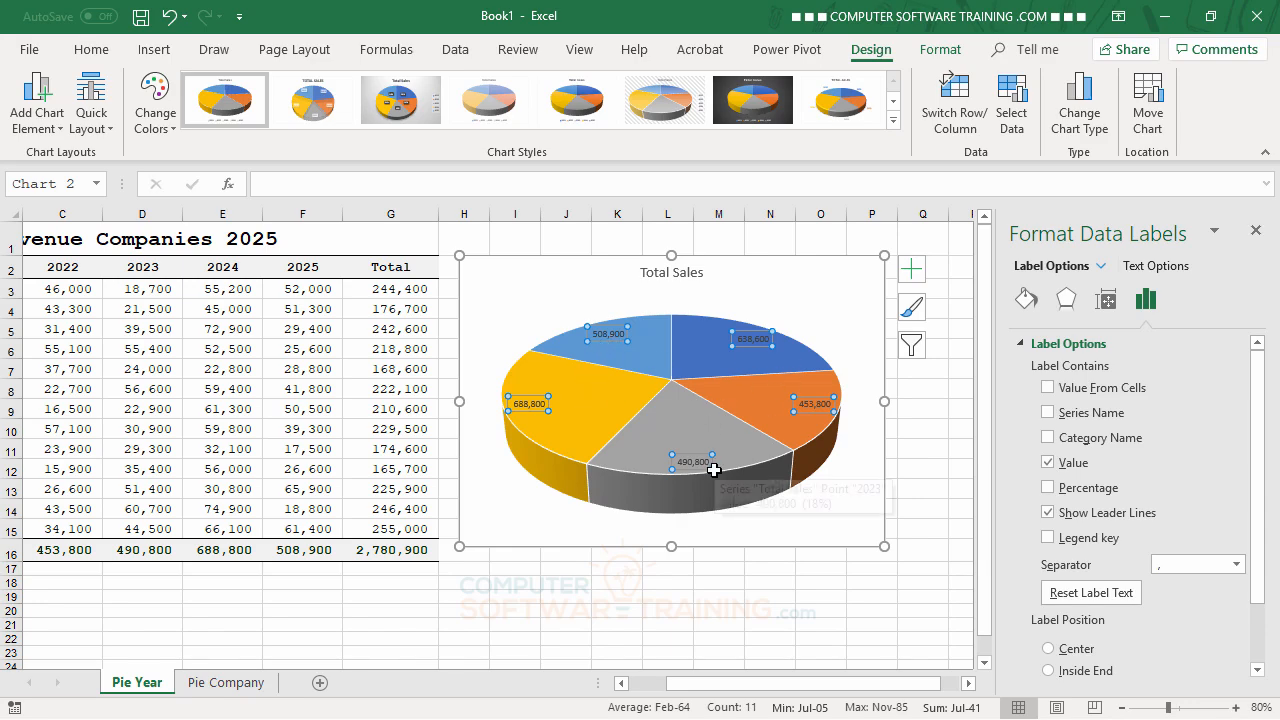
left_click(1048, 438)
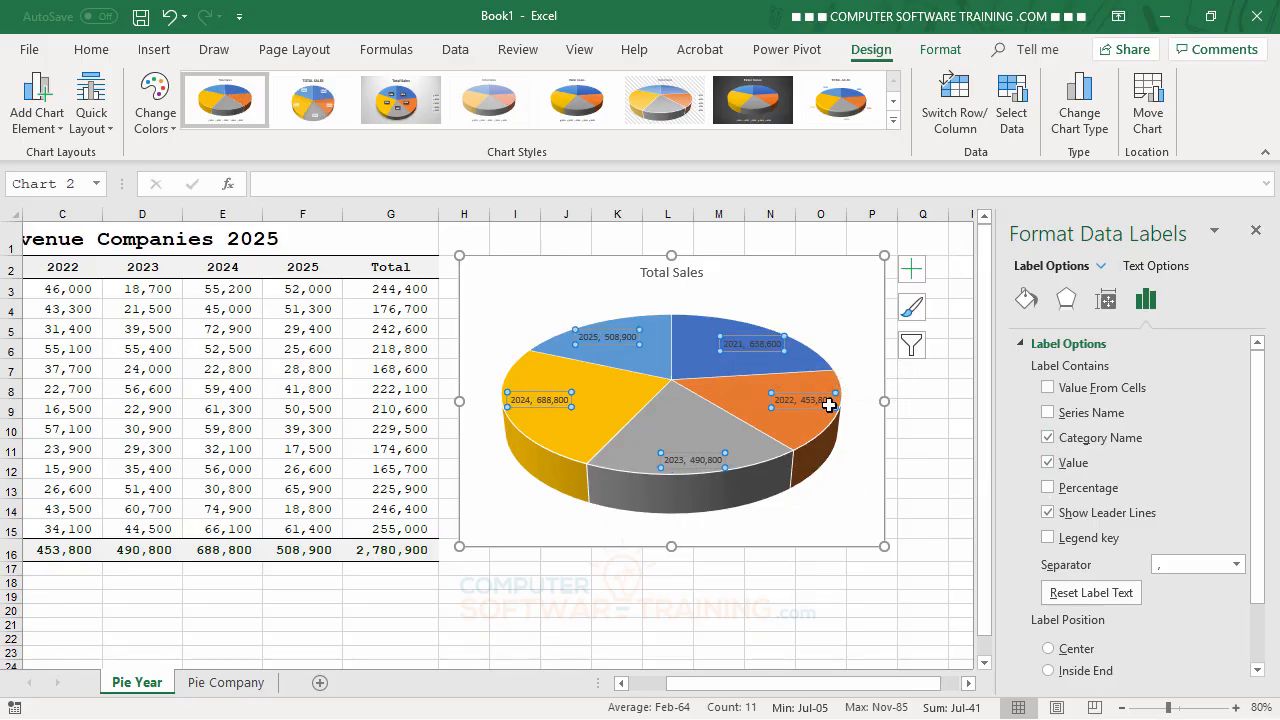
left_click(1048, 488)
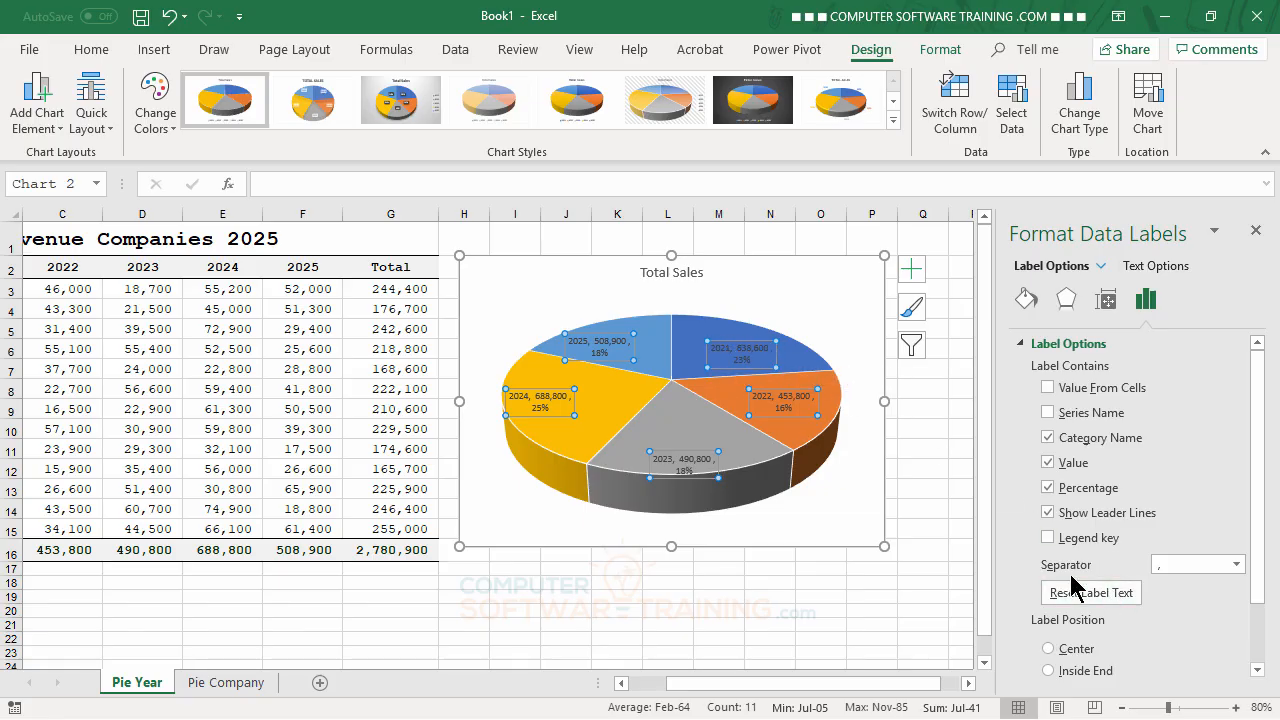
left_click(1238, 565)
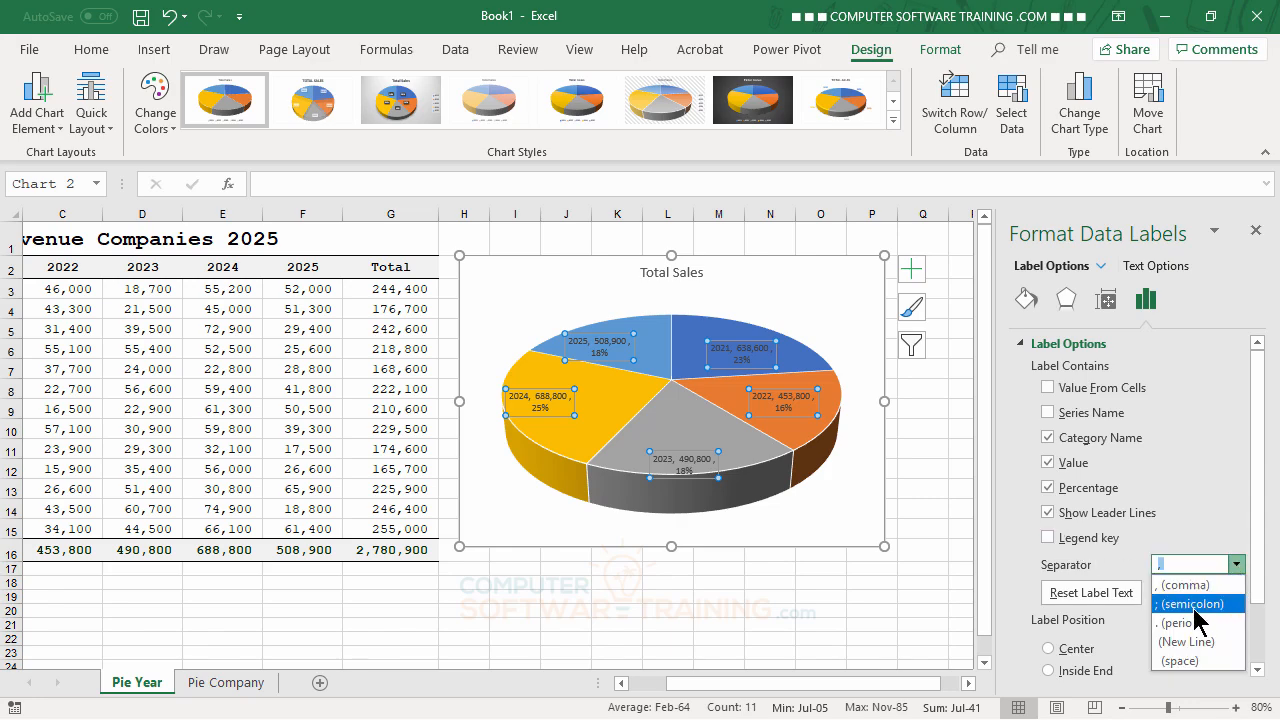
left_click(1190, 642)
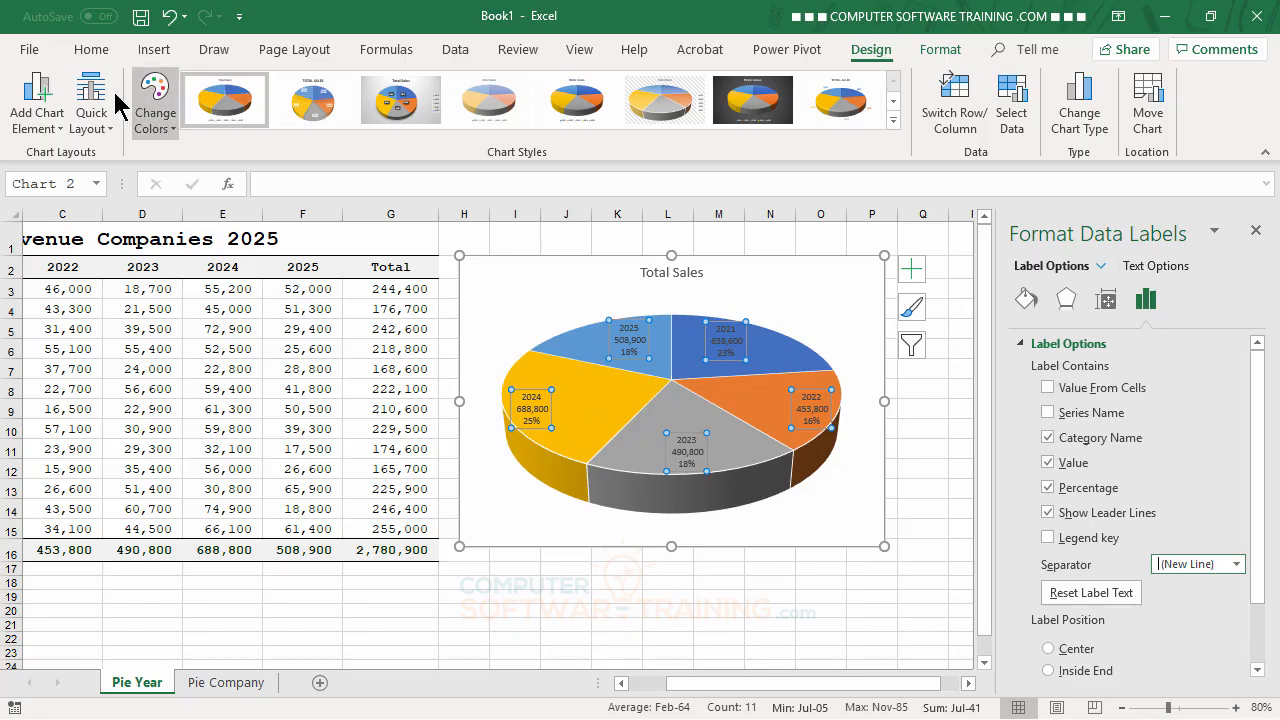
Step: Format the pie chart's data labels as bold, black text at size 10.5
left_click(100, 58)
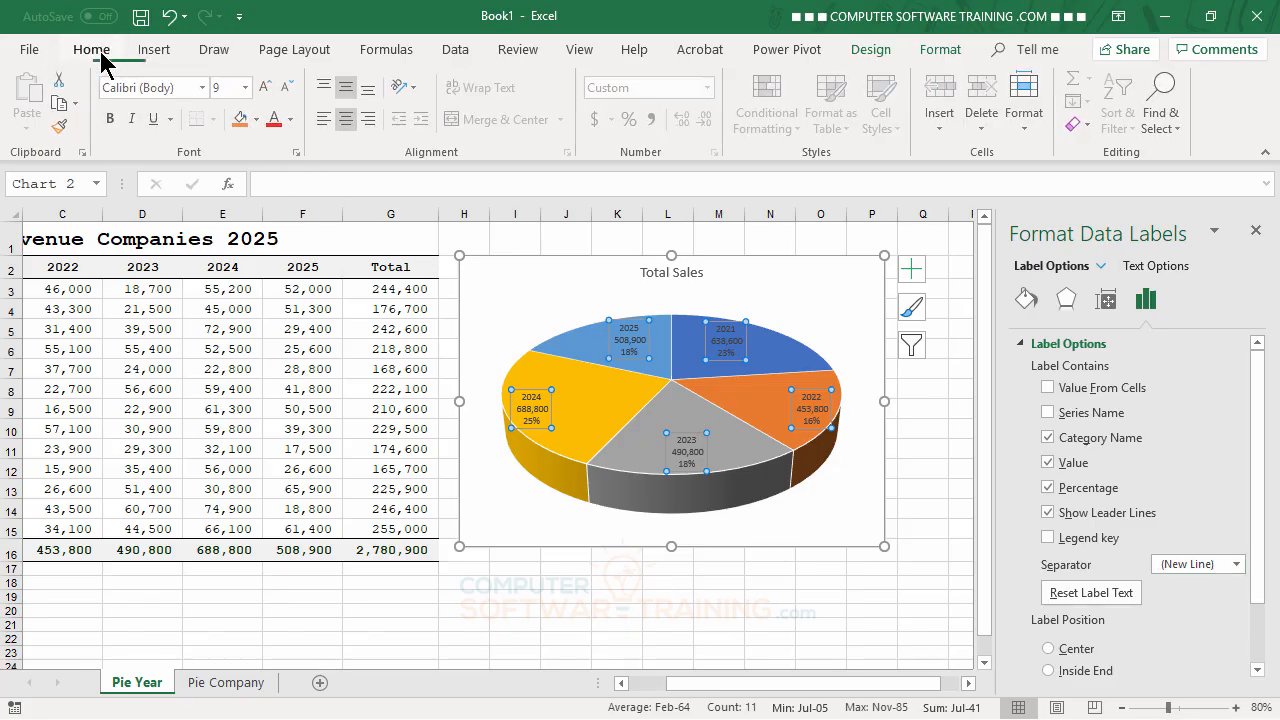
left_click(114, 121)
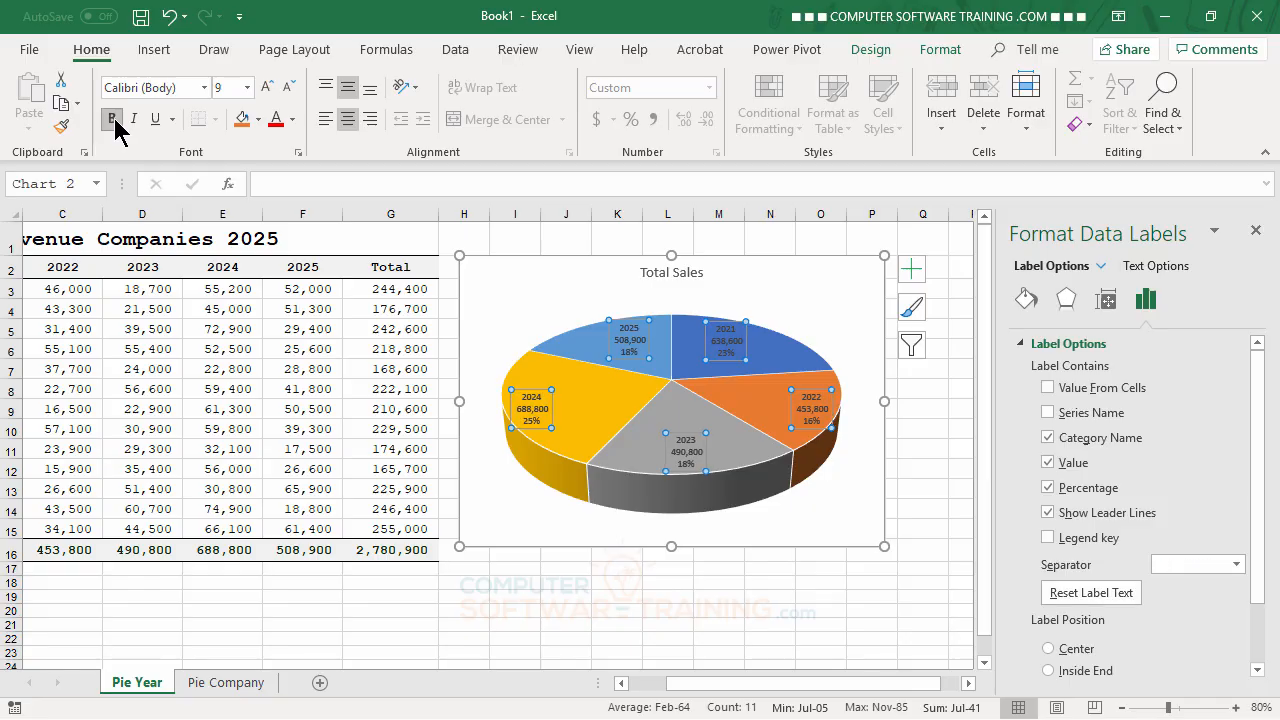
left_click(293, 120)
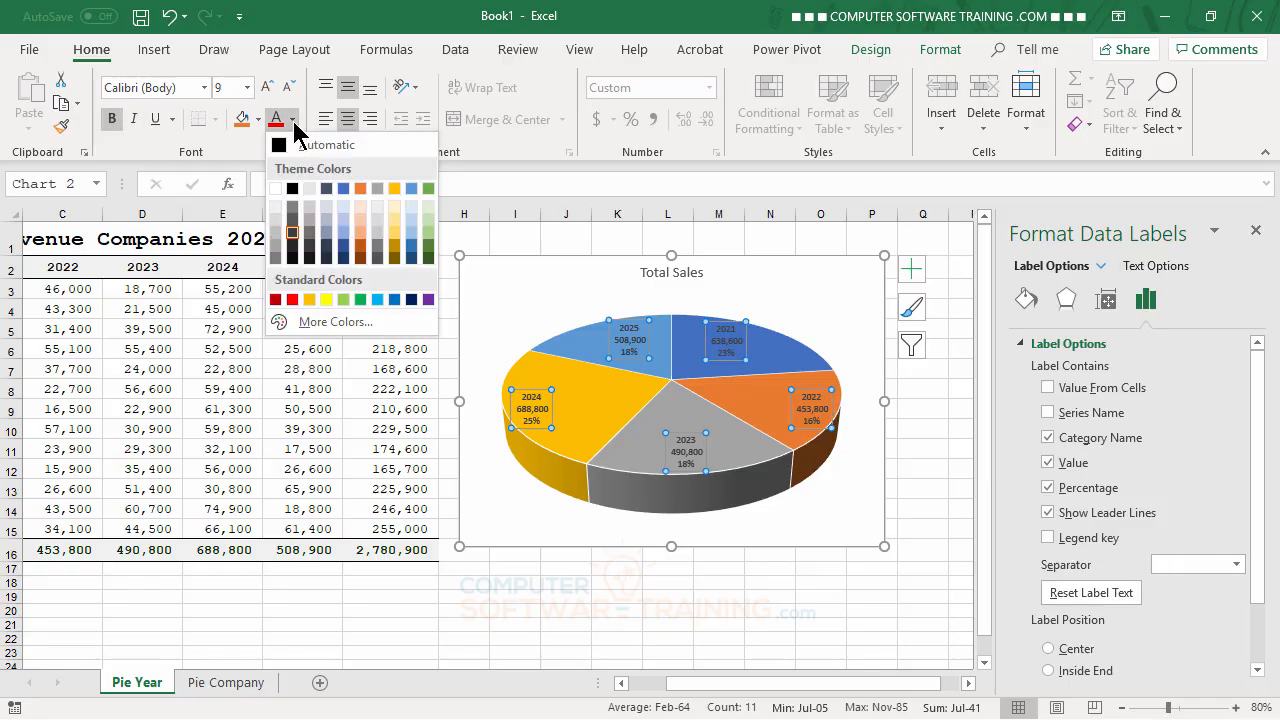
left_click(292, 190)
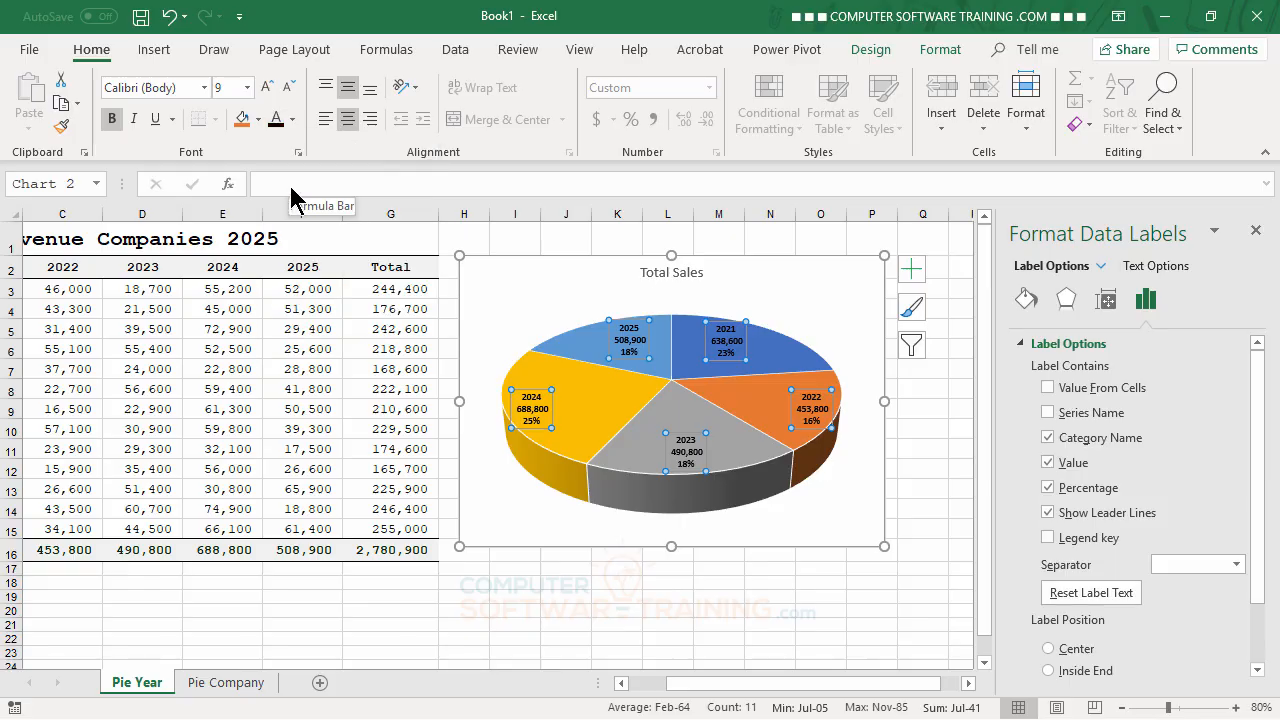
left_click(263, 89)
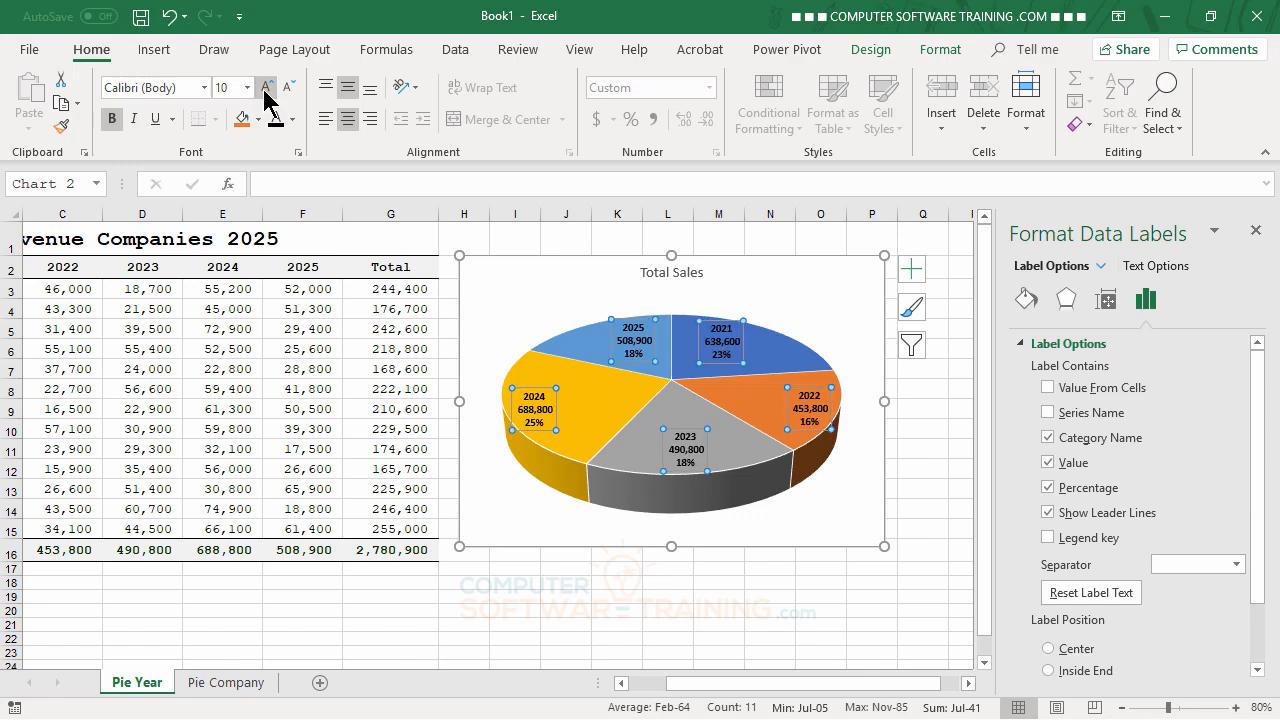
left_click(263, 89)
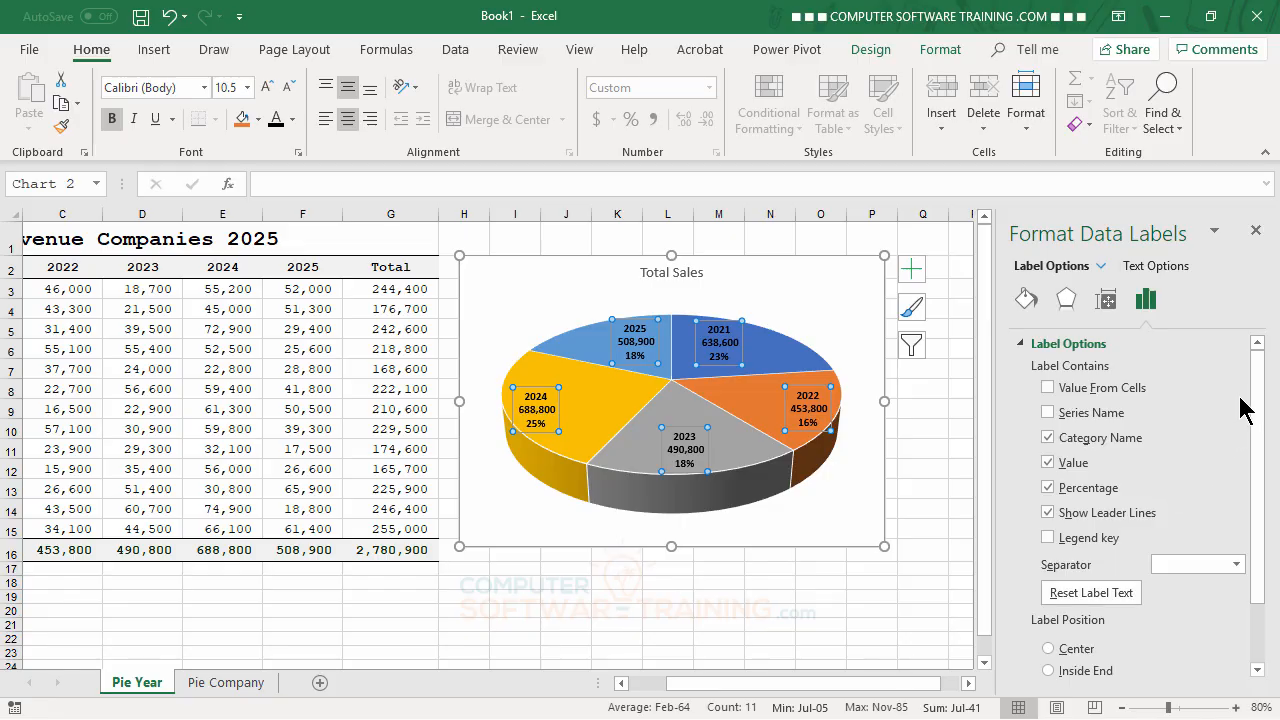
Step: Try the Center, Inside End and Best Fit positions for the data labels, and settle on Outside End
scroll(1265, 415, "down", 2)
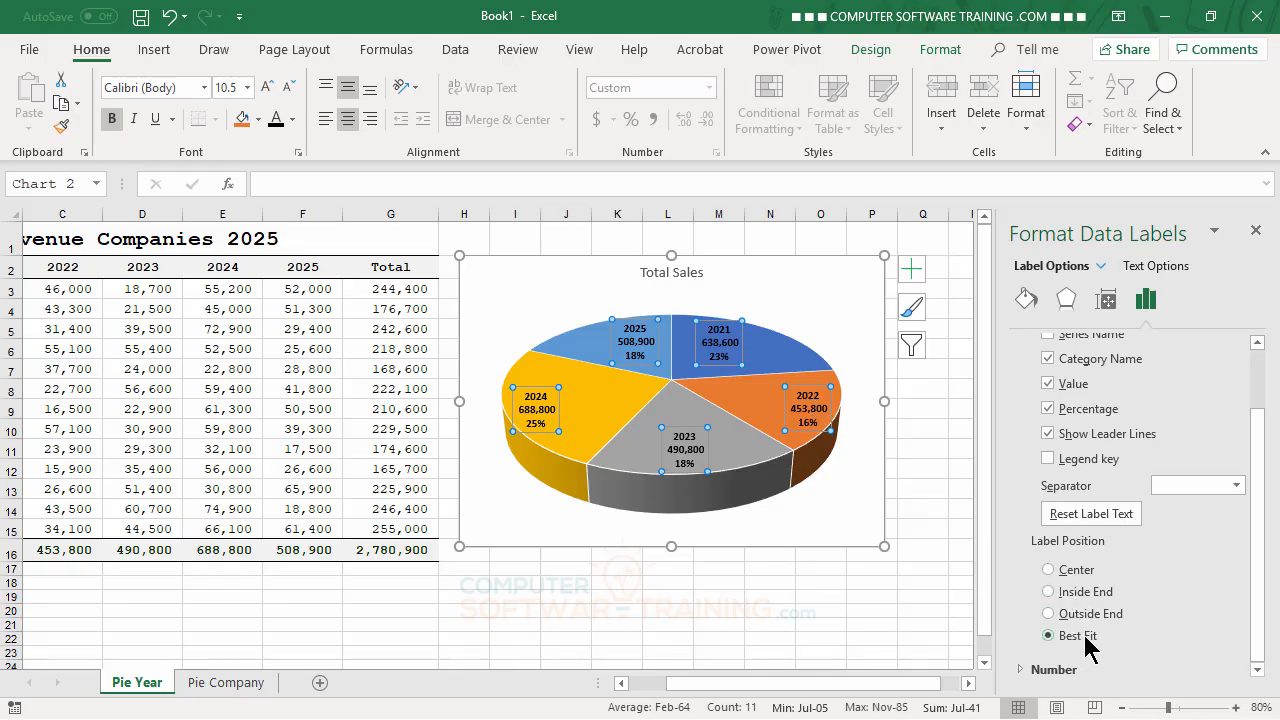
left_click(1050, 570)
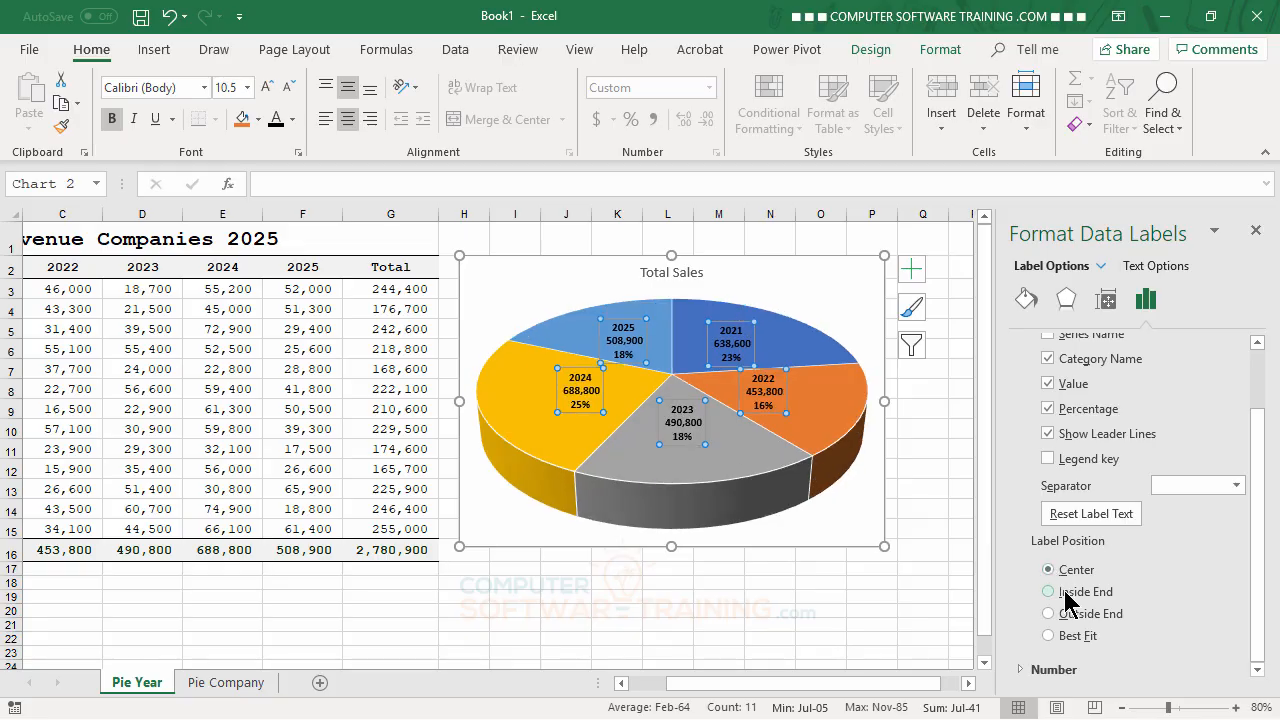
left_click(1060, 592)
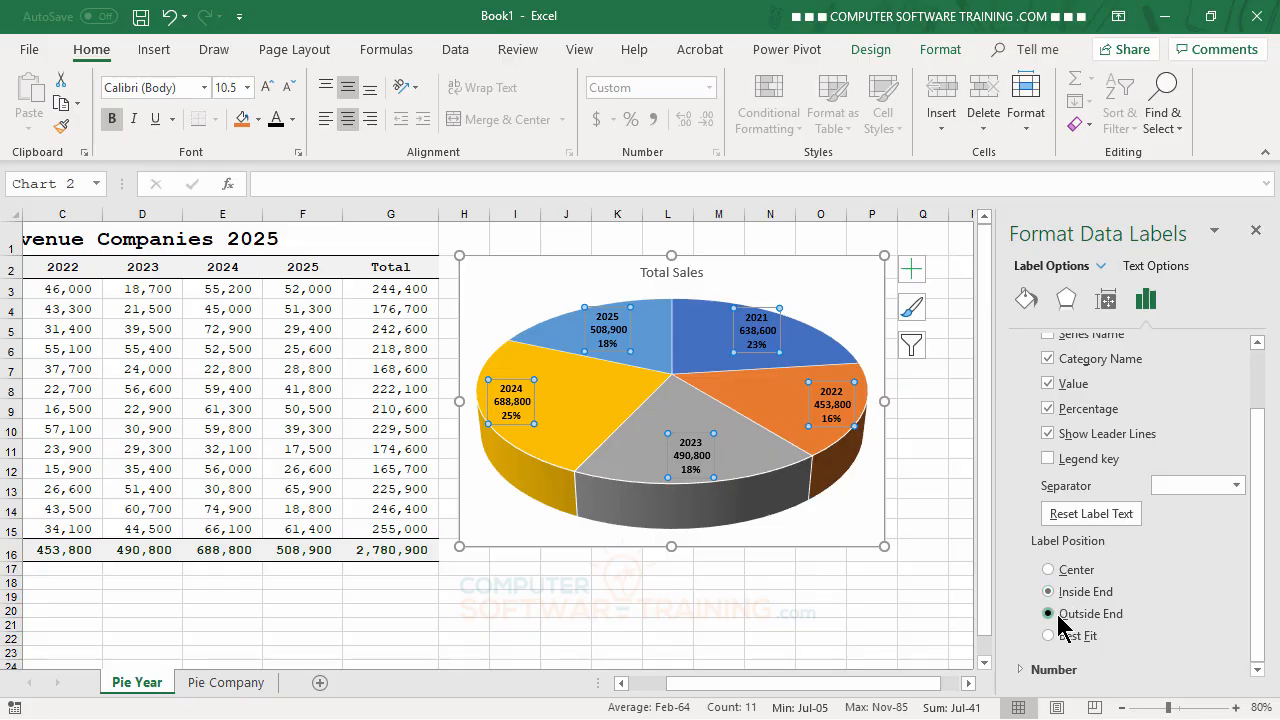
left_click(1050, 614)
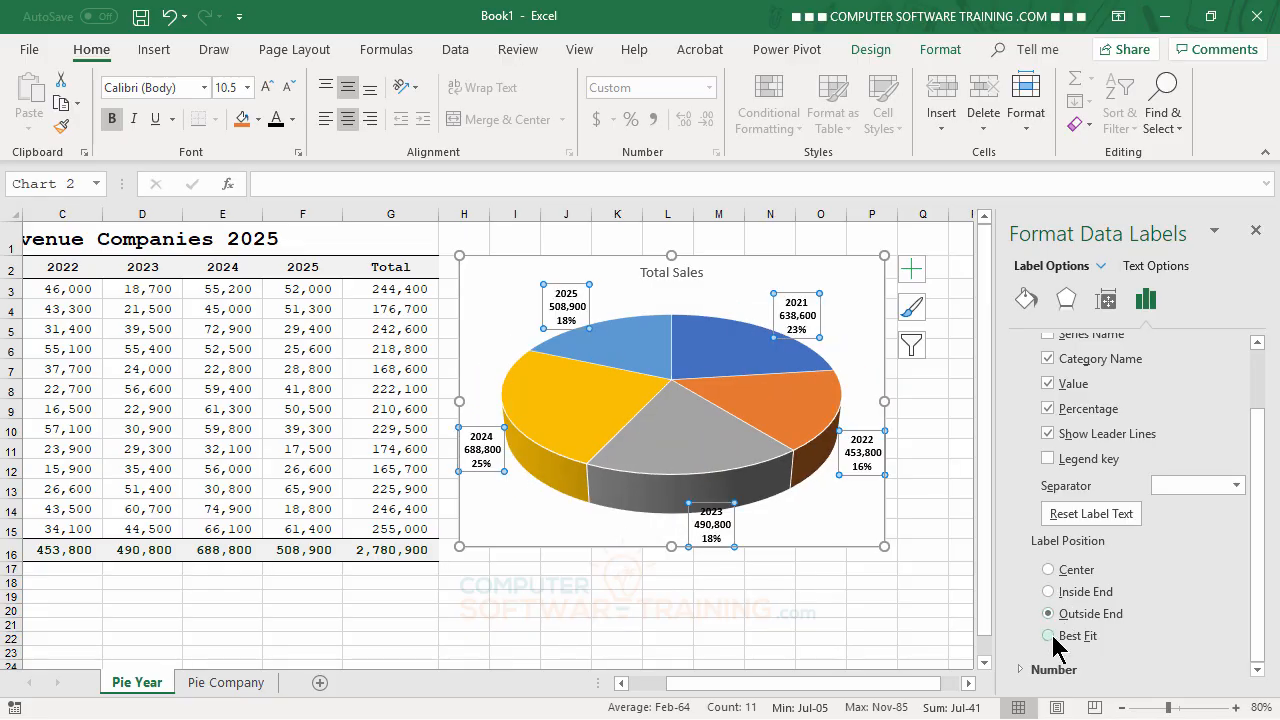
left_click(1050, 637)
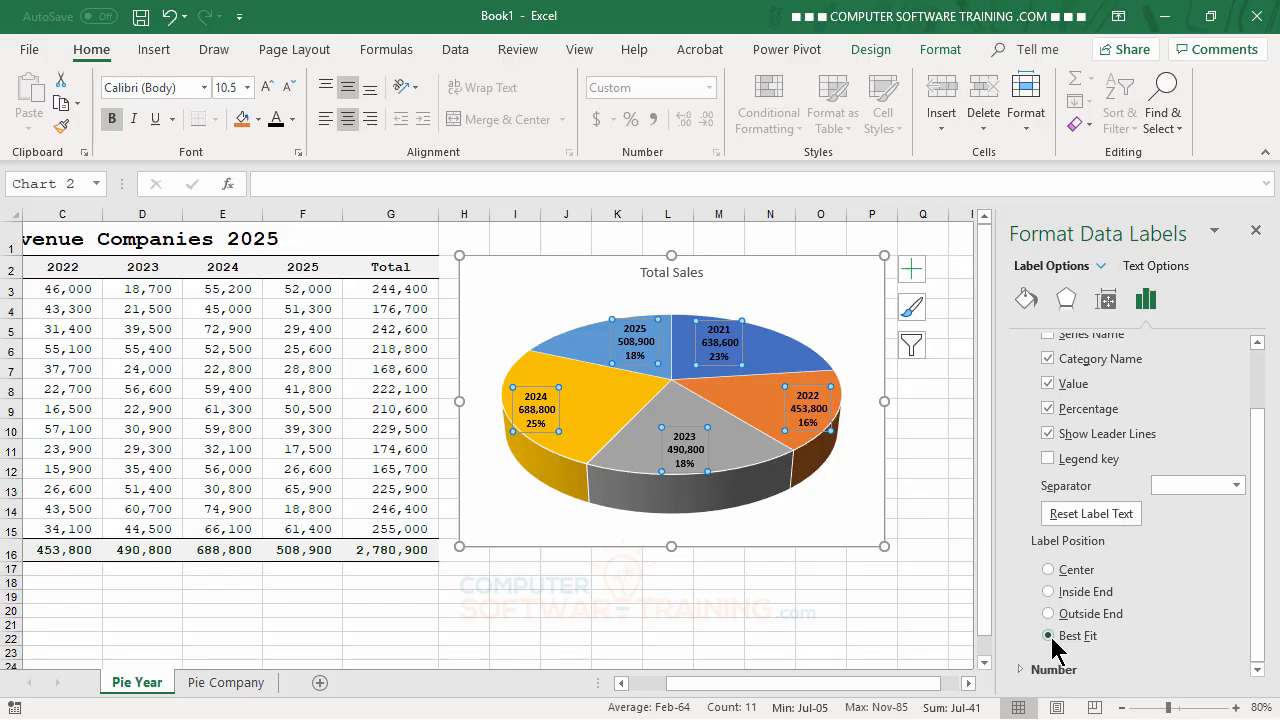
left_click(1050, 614)
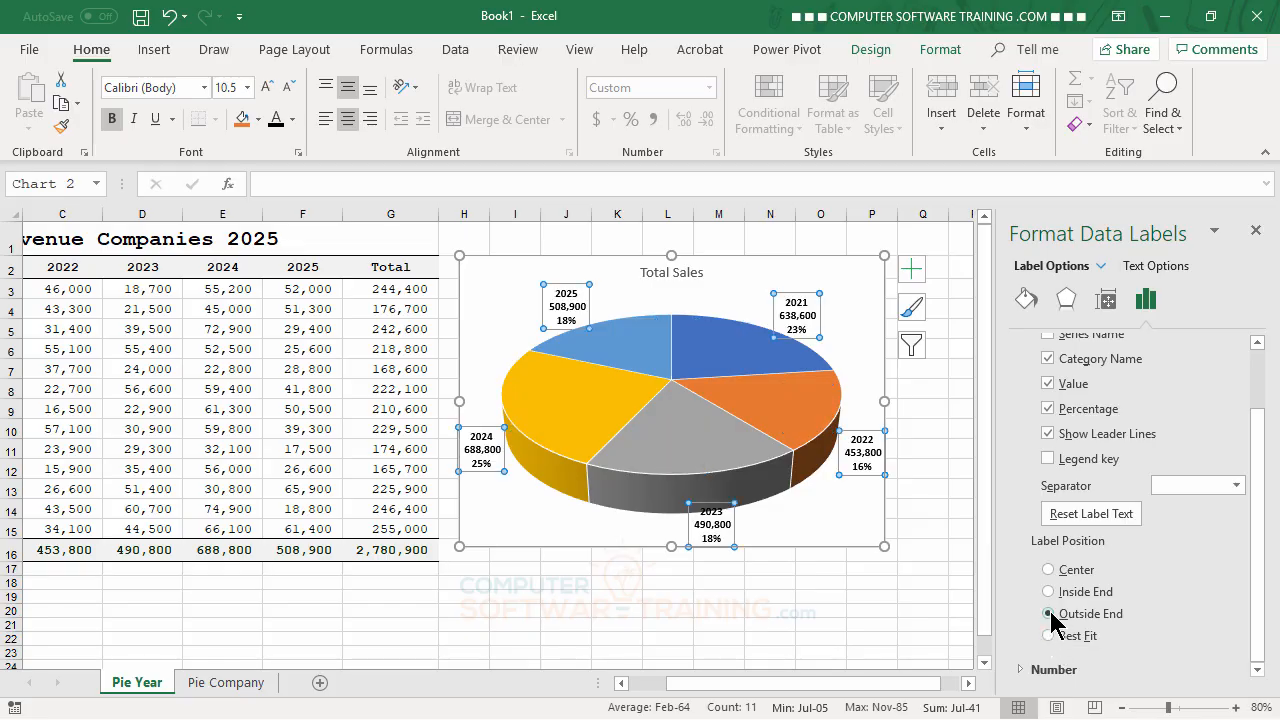
Step: Set the position of the pie chart's data labels to Inside End
left_click(1049, 592)
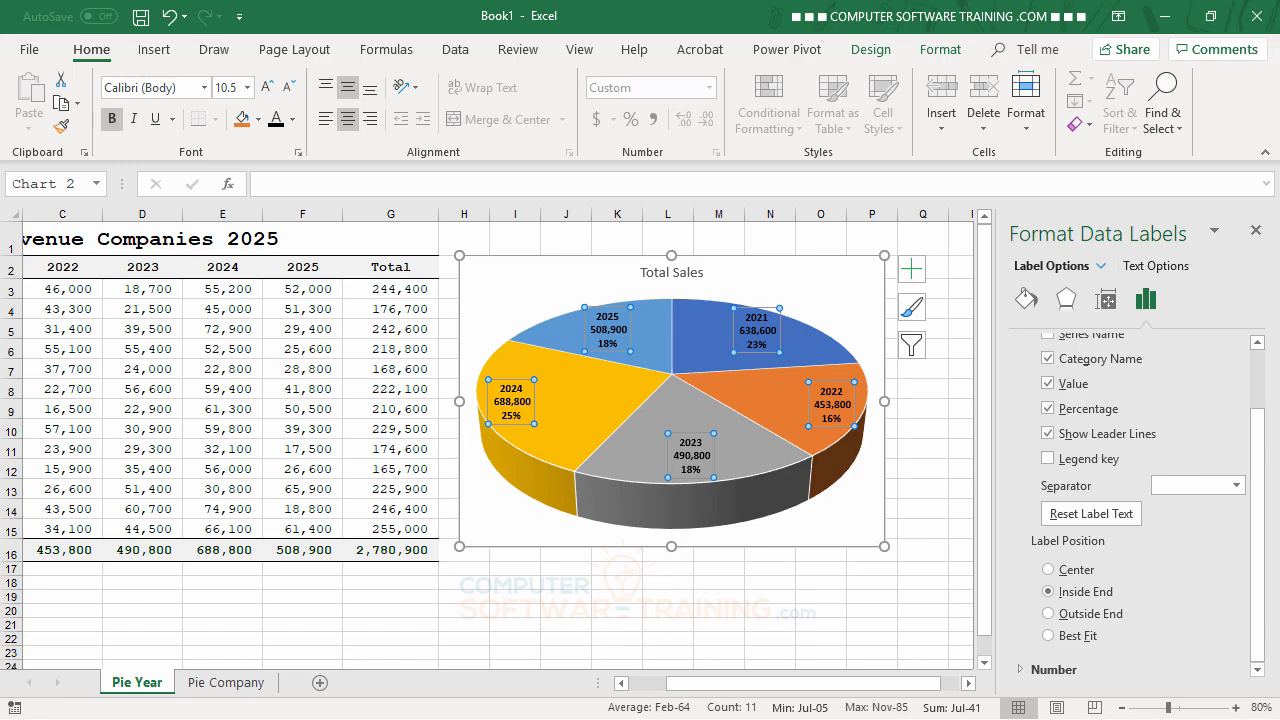
scroll(1168, 575, "up", 2)
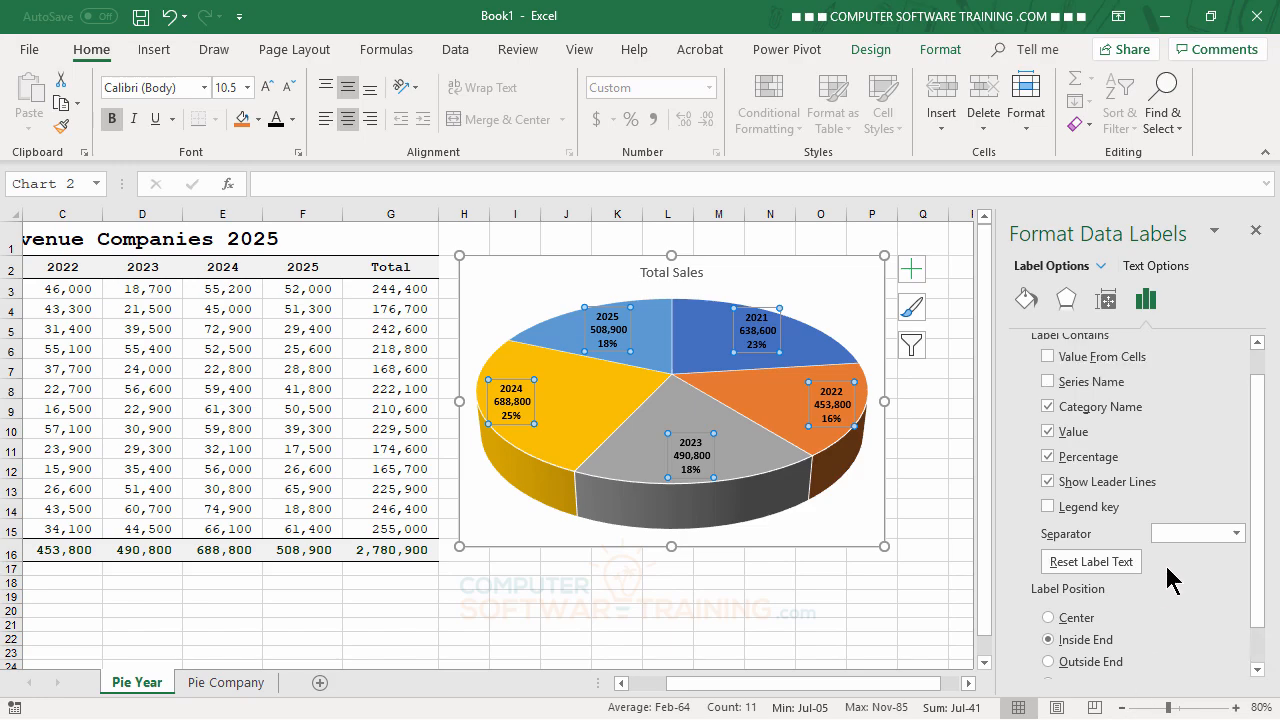
scroll(1092, 438, "up", 1)
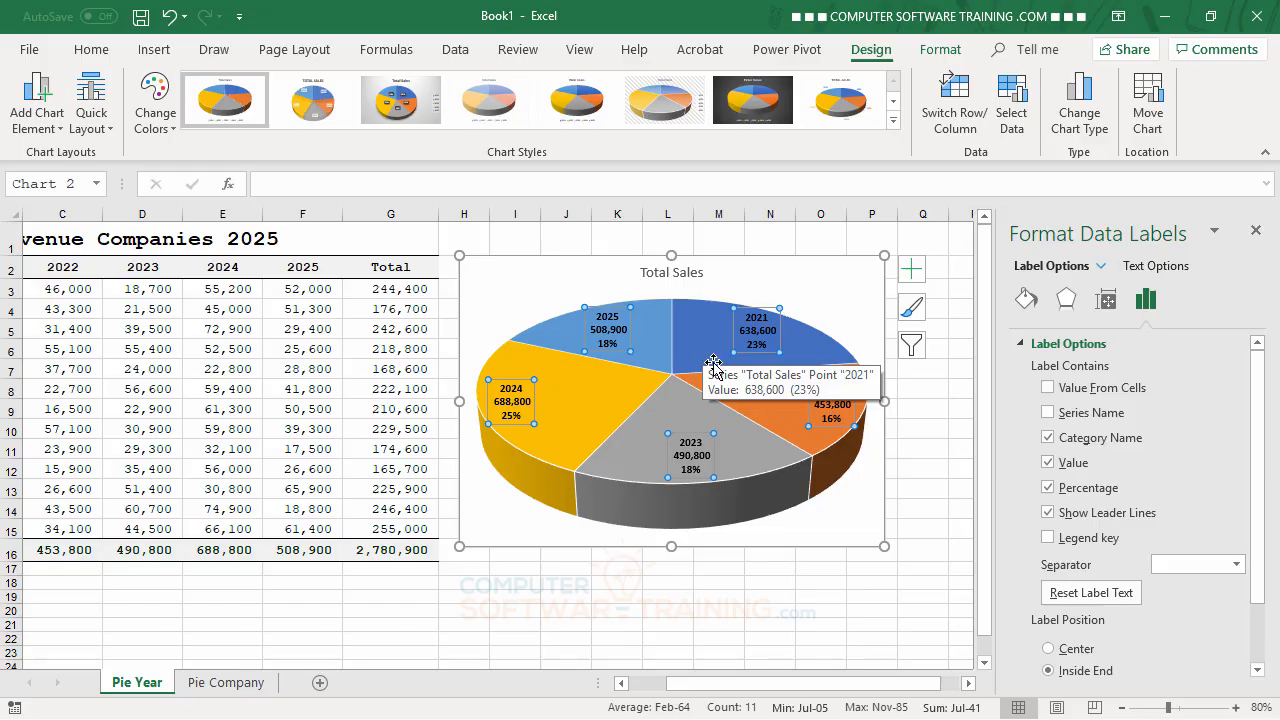
Step: Reduce the pie's 3-D height to 30% of base in the chart area's rotation settings, with Autoscale off, and re-enable Autoscale
left_click(796, 258)
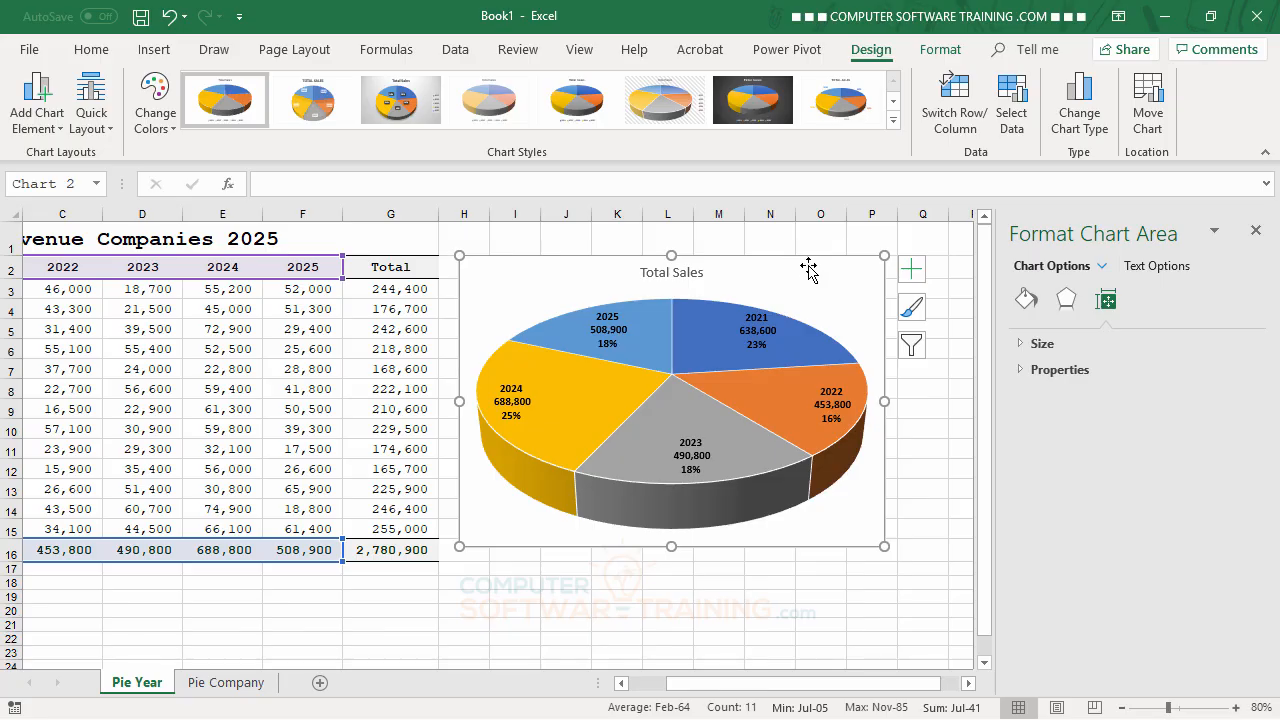
left_click(1070, 304)
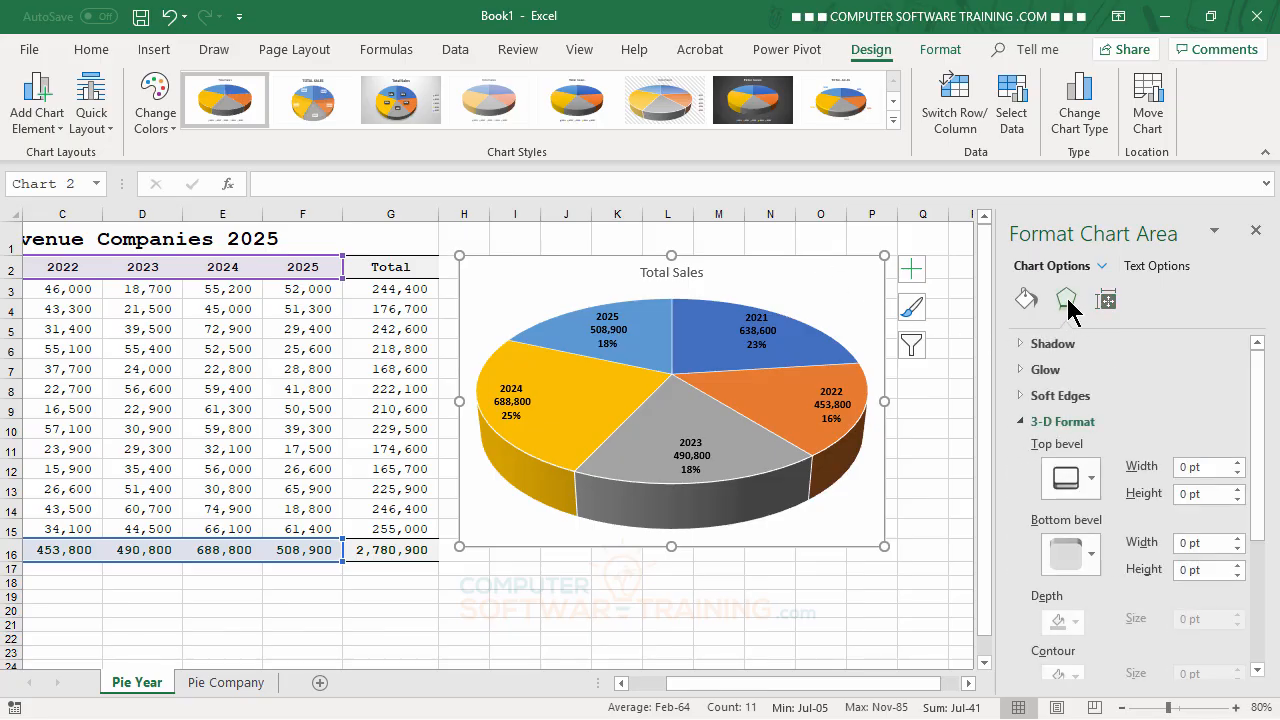
left_click(1022, 427)
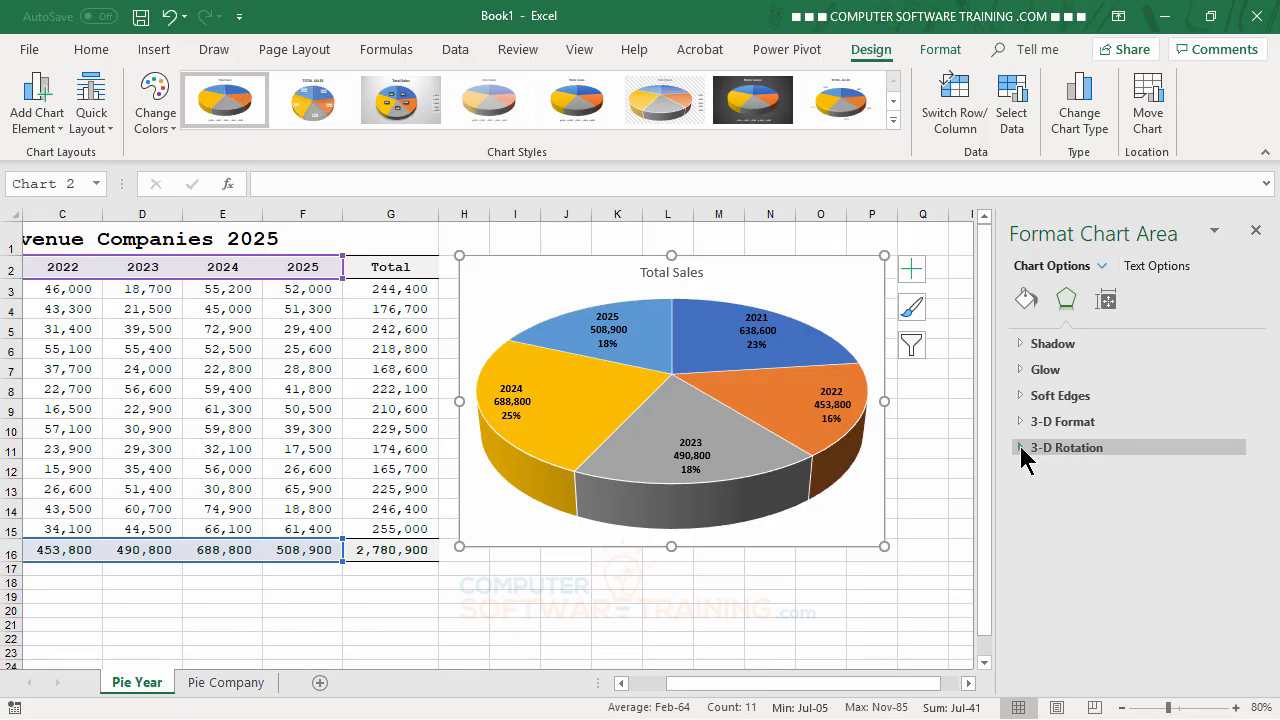
left_click(1022, 449)
scroll(1114, 478, "down", 2)
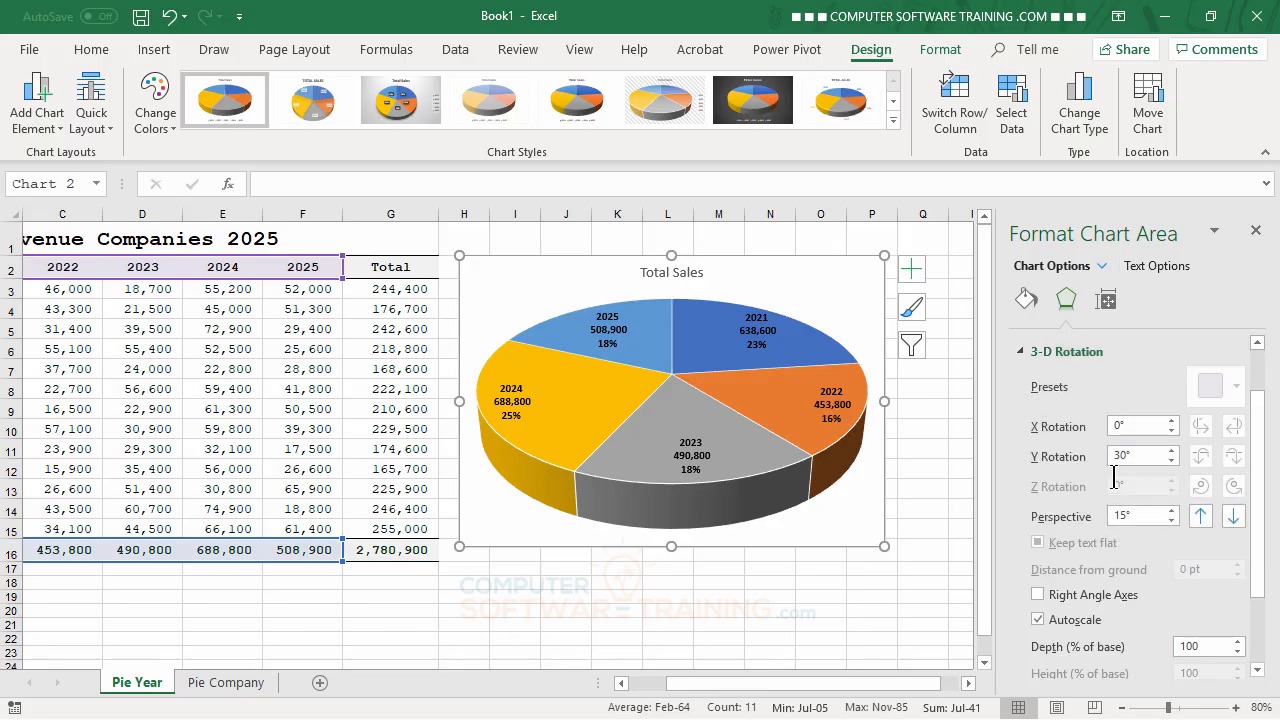
mouse_move(1264, 449)
left_mouse_down()
mouse_move(1266, 491)
mouse_move(1261, 458)
left_mouse_up()
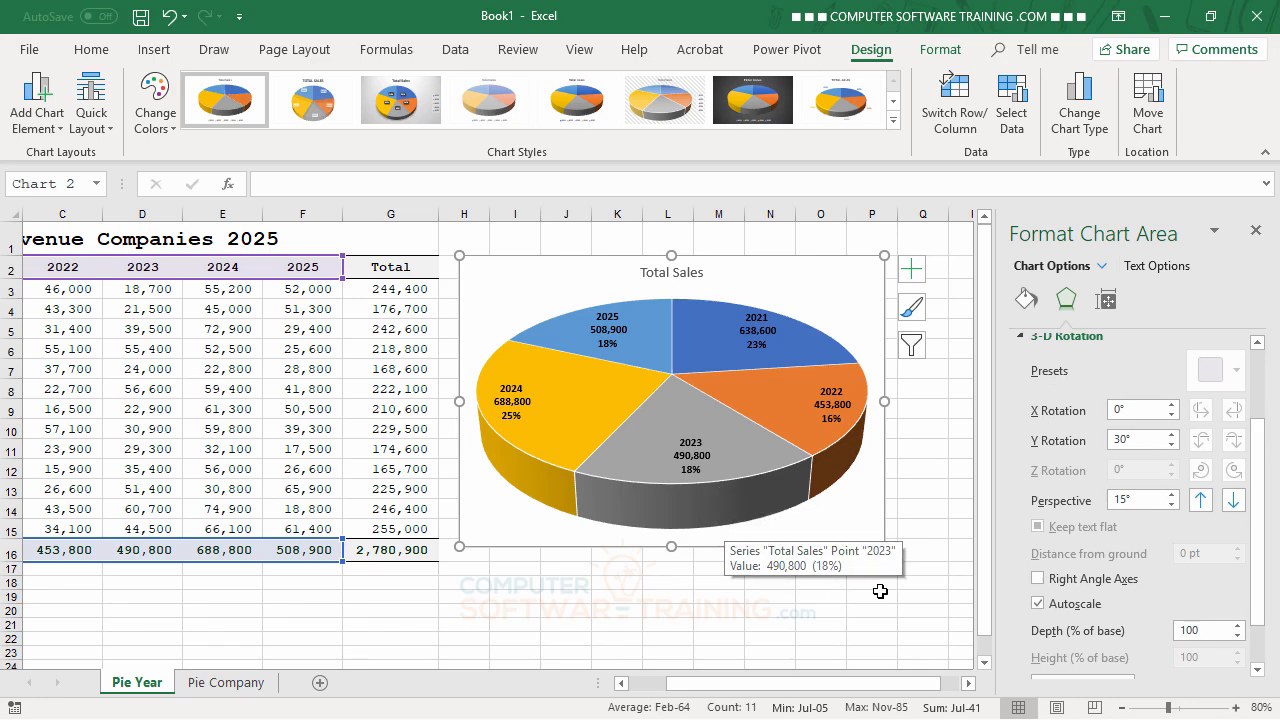
left_click_drag(1260, 580, 1260, 634)
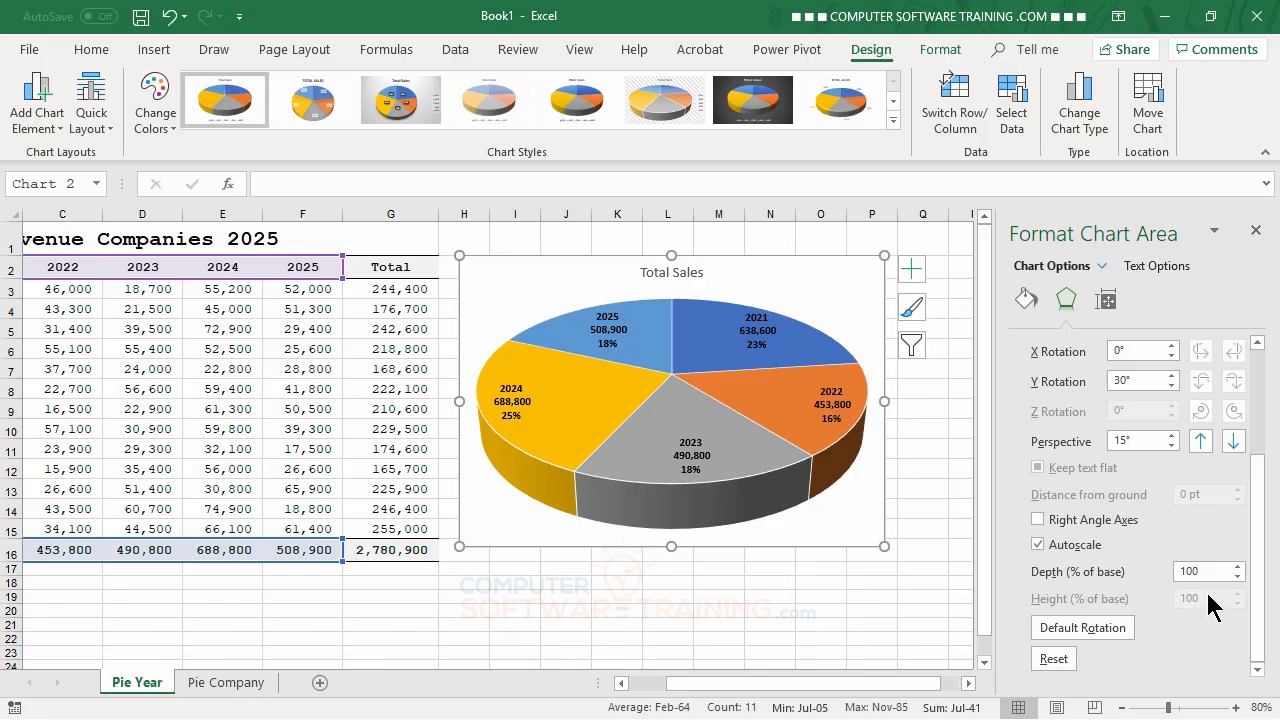
left_click(1038, 545)
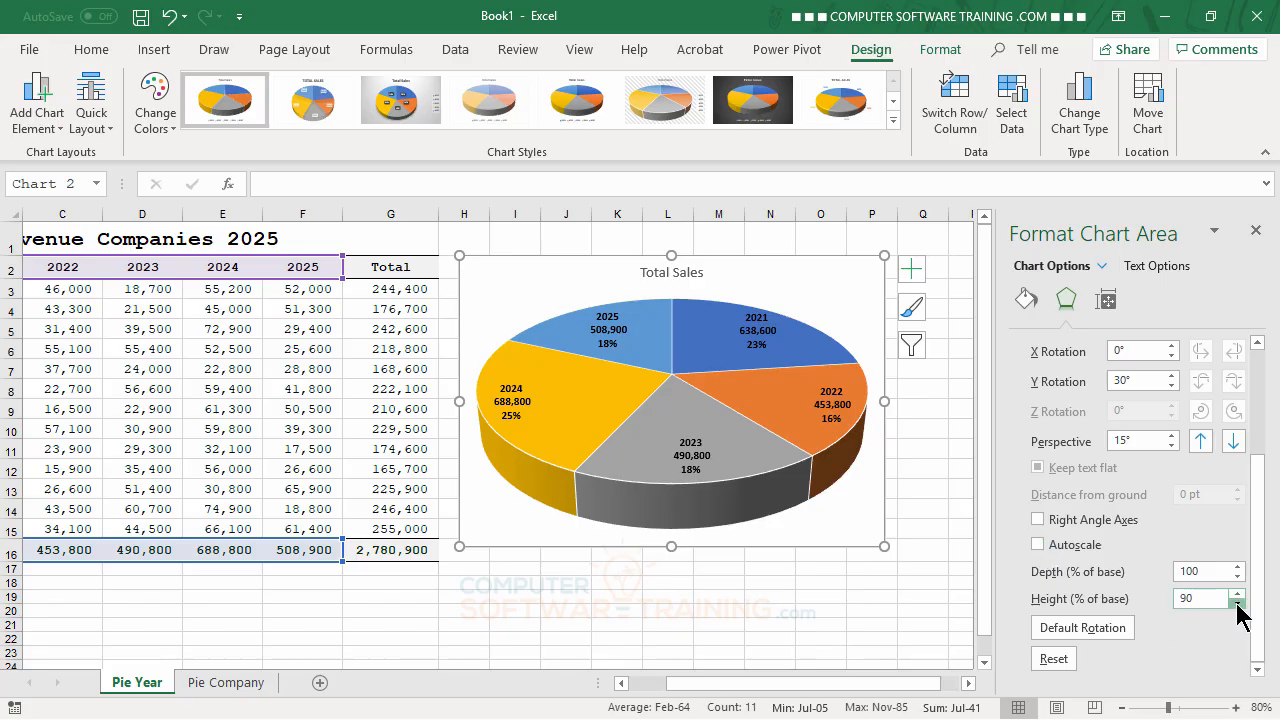
left_click(1237, 603)
left_click(1237, 603)
left_click(1237, 603)
left_click(1237, 603)
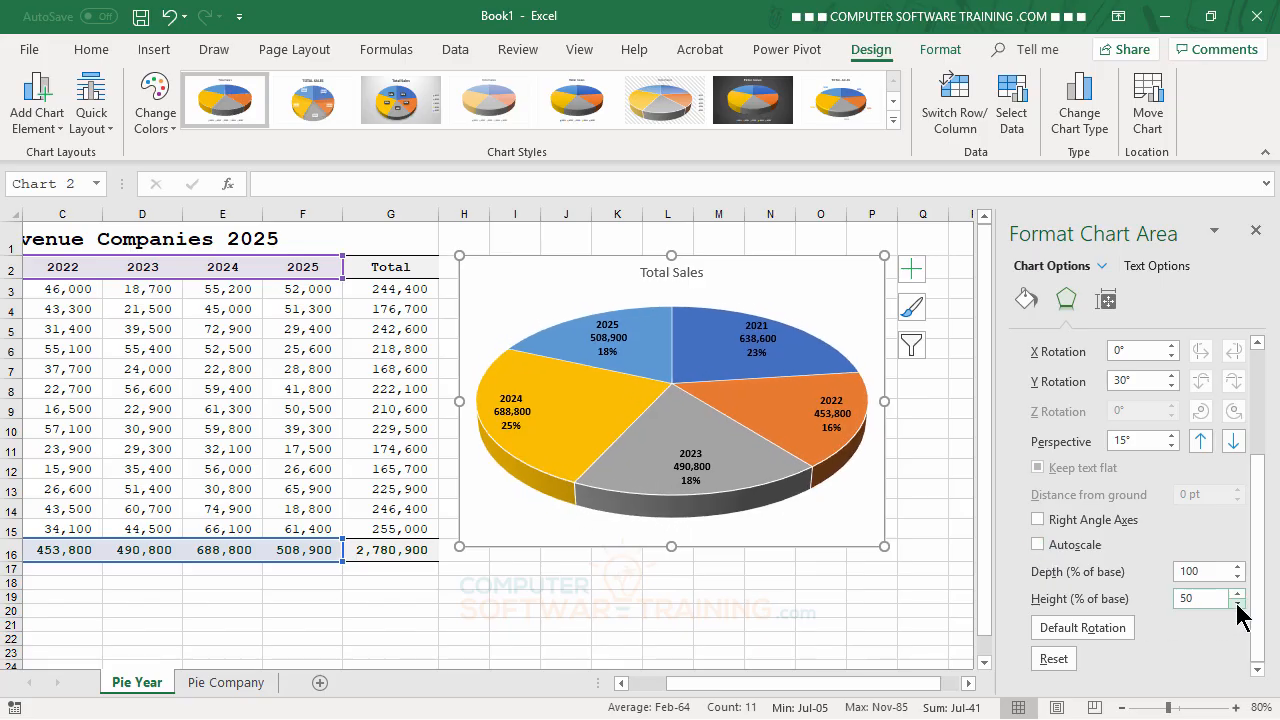
left_click(1237, 603)
left_click(1237, 603)
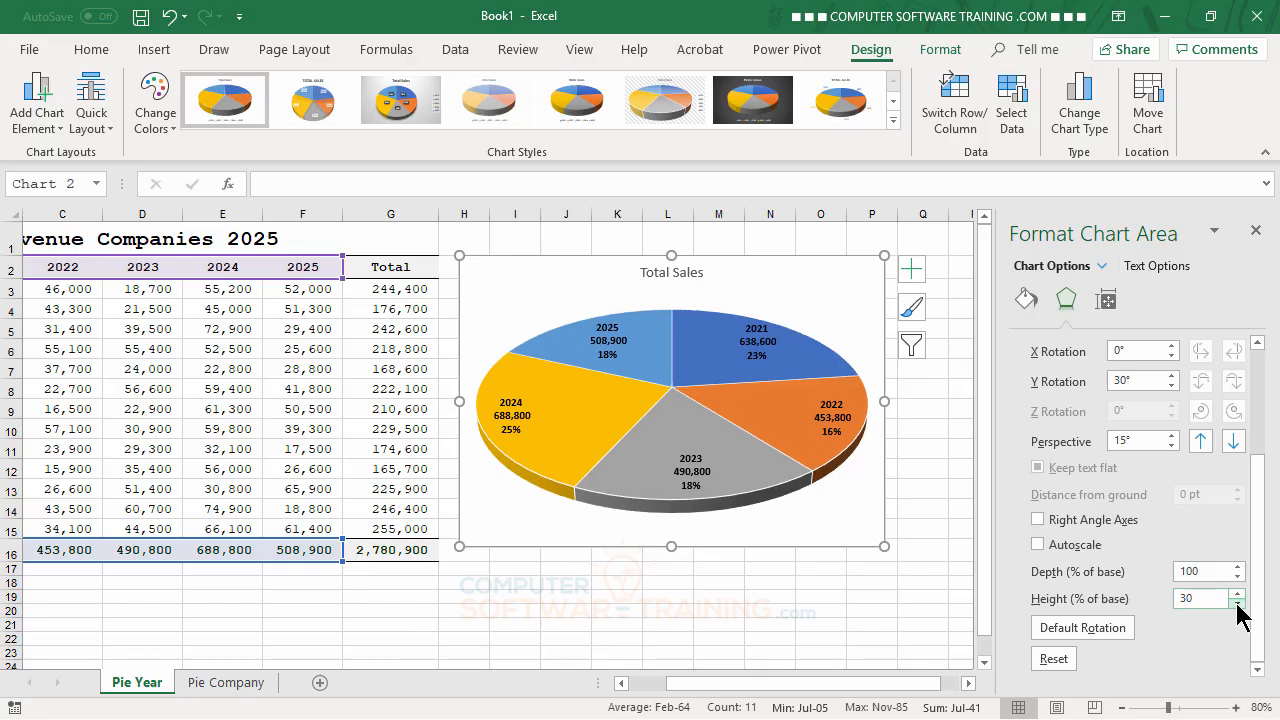
left_click(1039, 545)
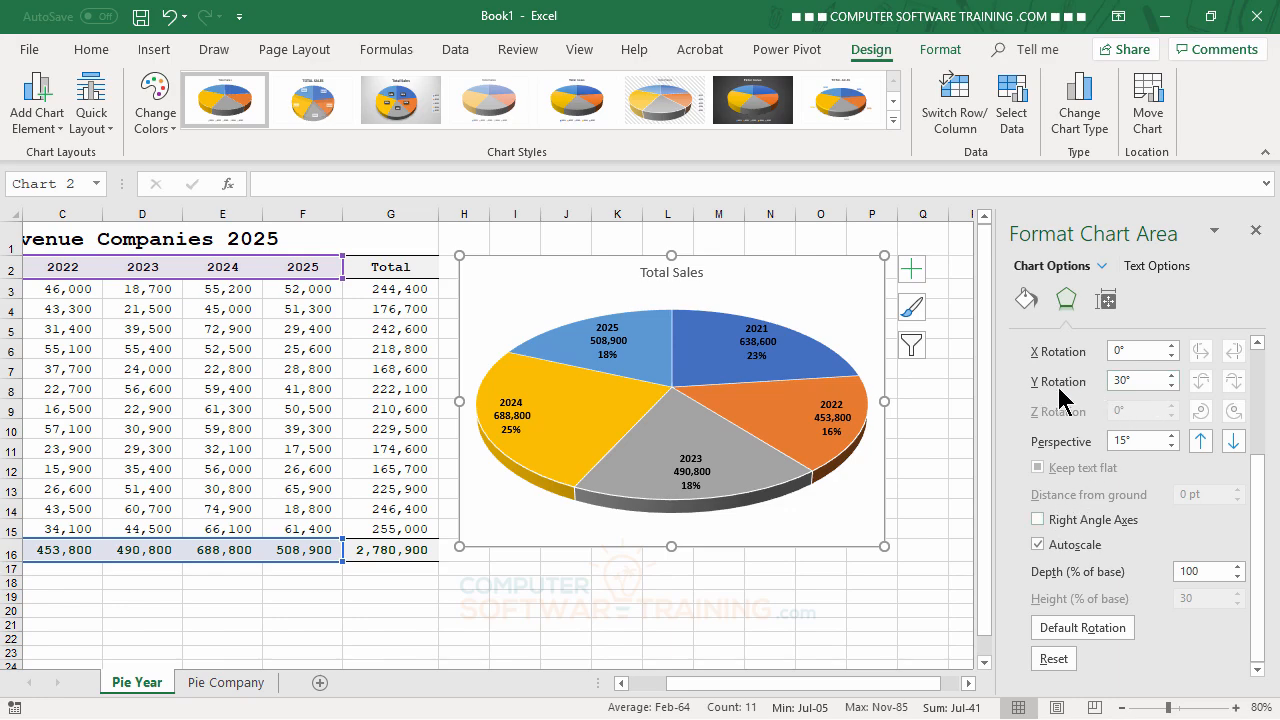
Step: Set the Y rotation of the 3-D pie chart to 50°
left_click(1171, 376)
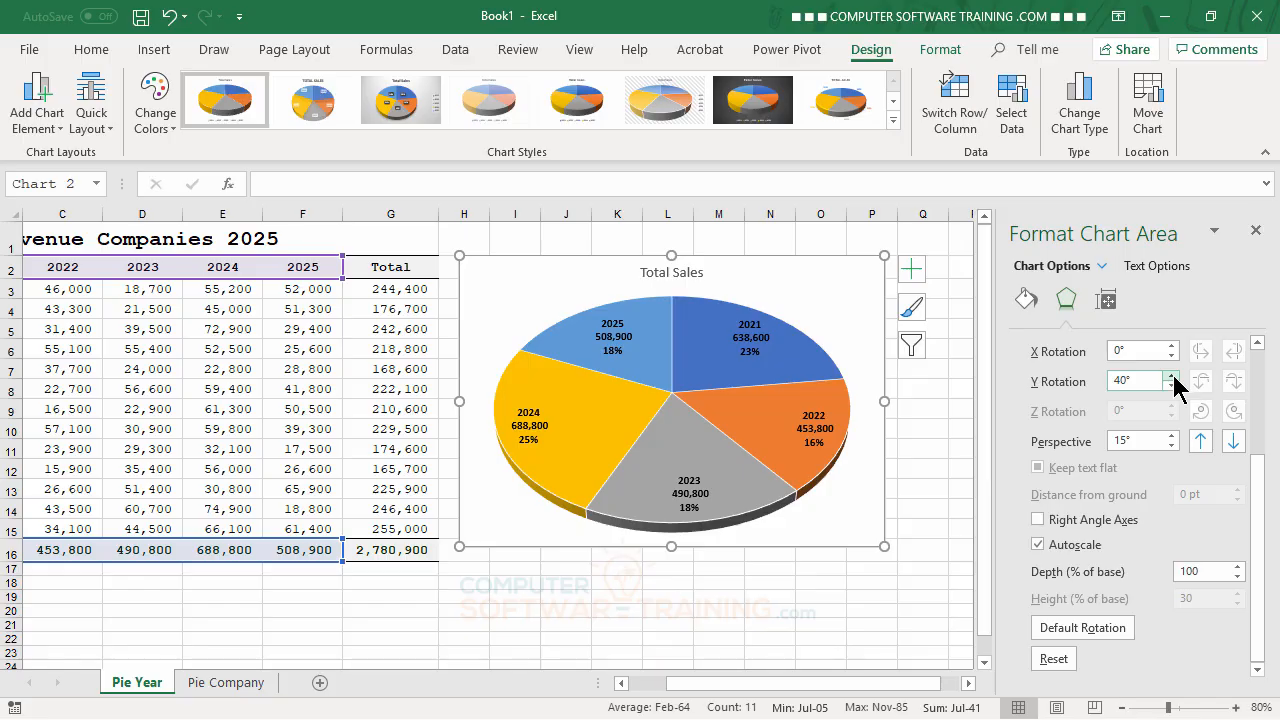
left_click(1171, 376)
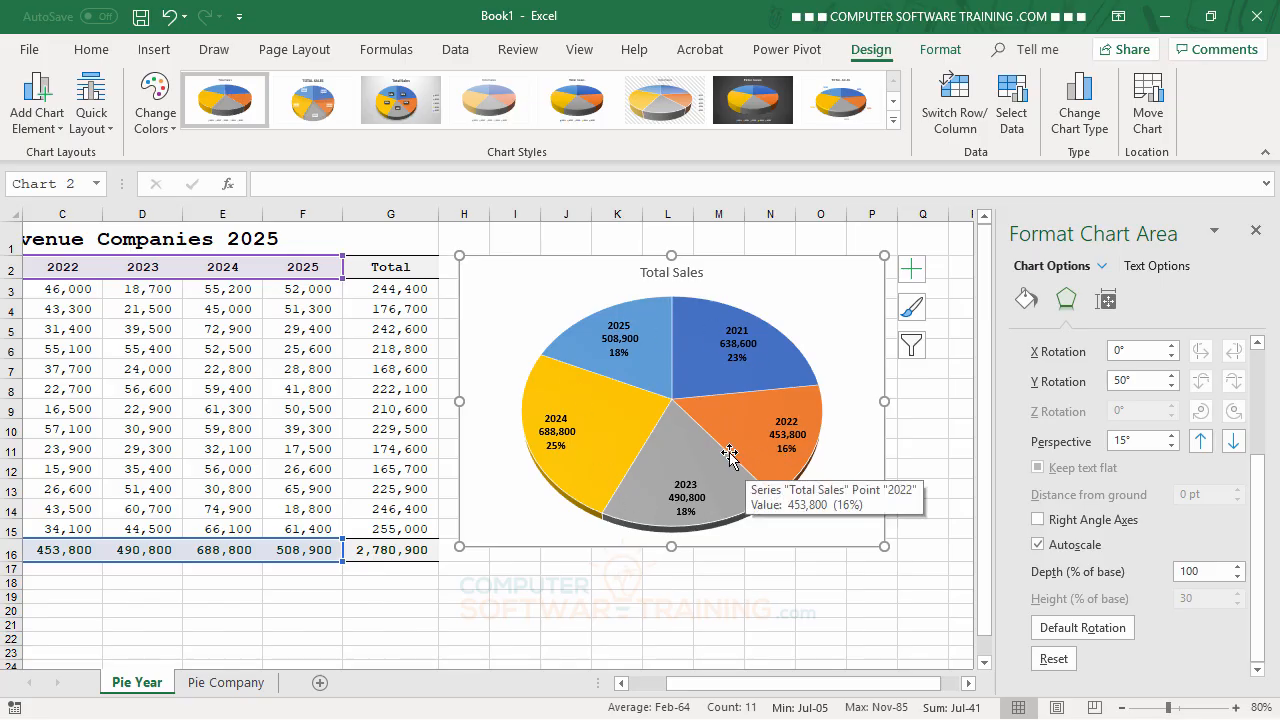
Step: Try X rotations of the pie chart up to 50°, and return the X rotation to 0°
left_click(1171, 346)
left_click(1171, 346)
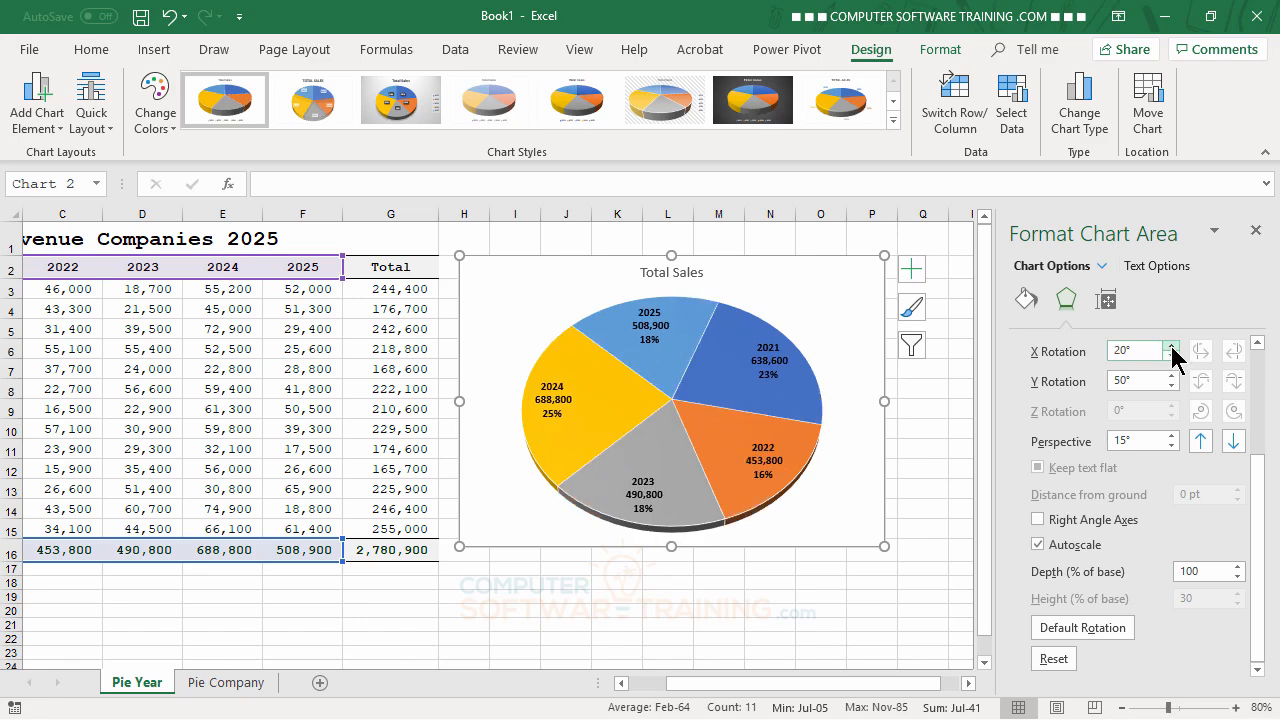
left_click(1171, 346)
left_click(1171, 346)
left_click(1171, 346)
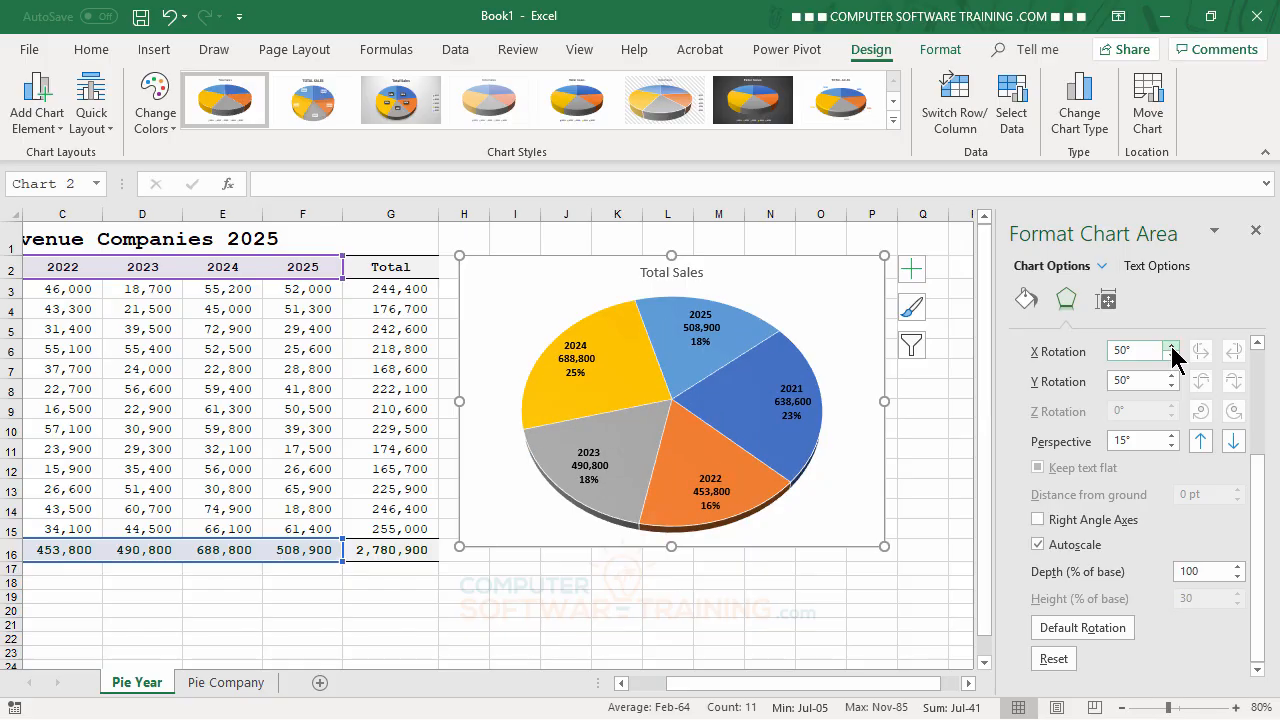
left_click(1171, 355)
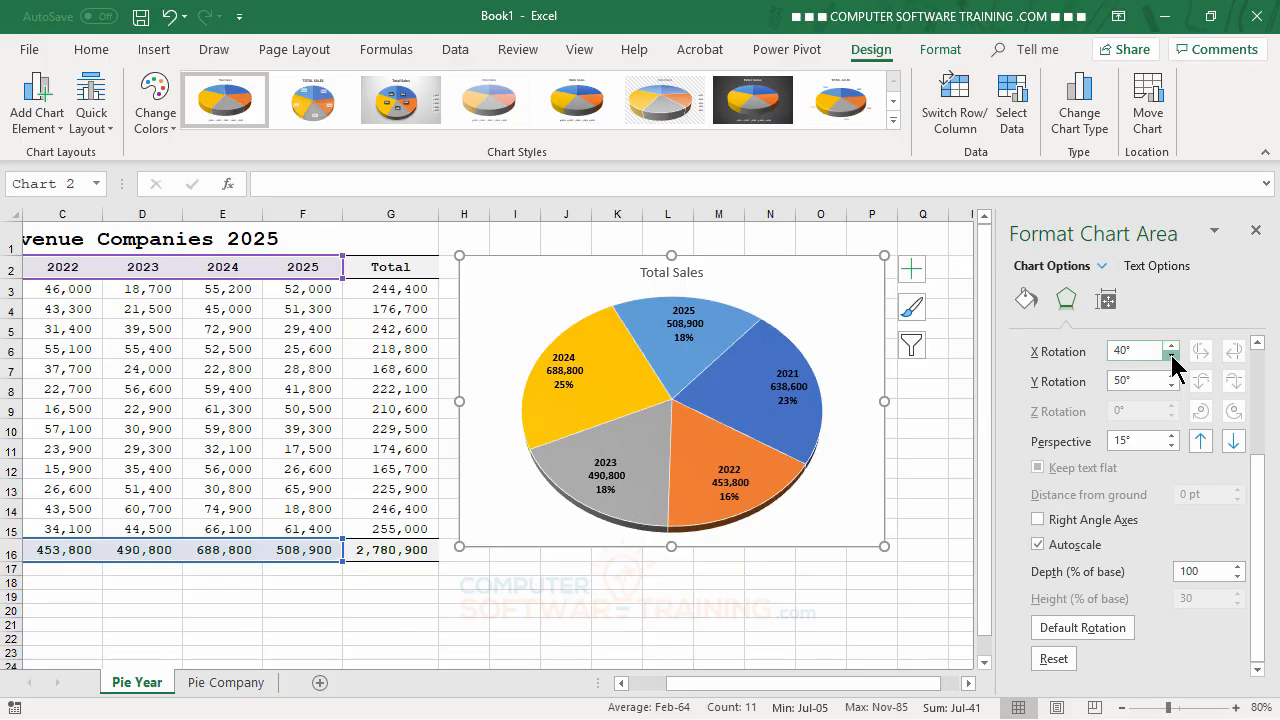
left_click(1171, 355)
left_click(1171, 355)
left_click(1171, 355)
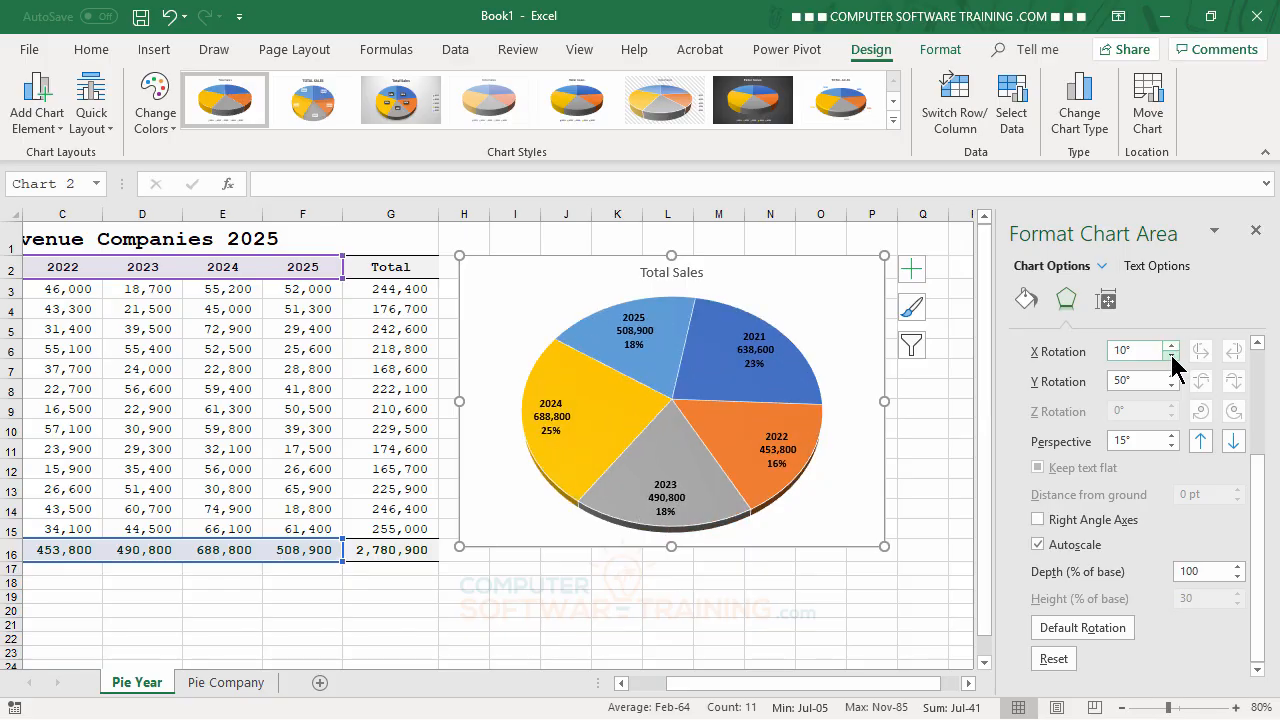
left_click(1171, 355)
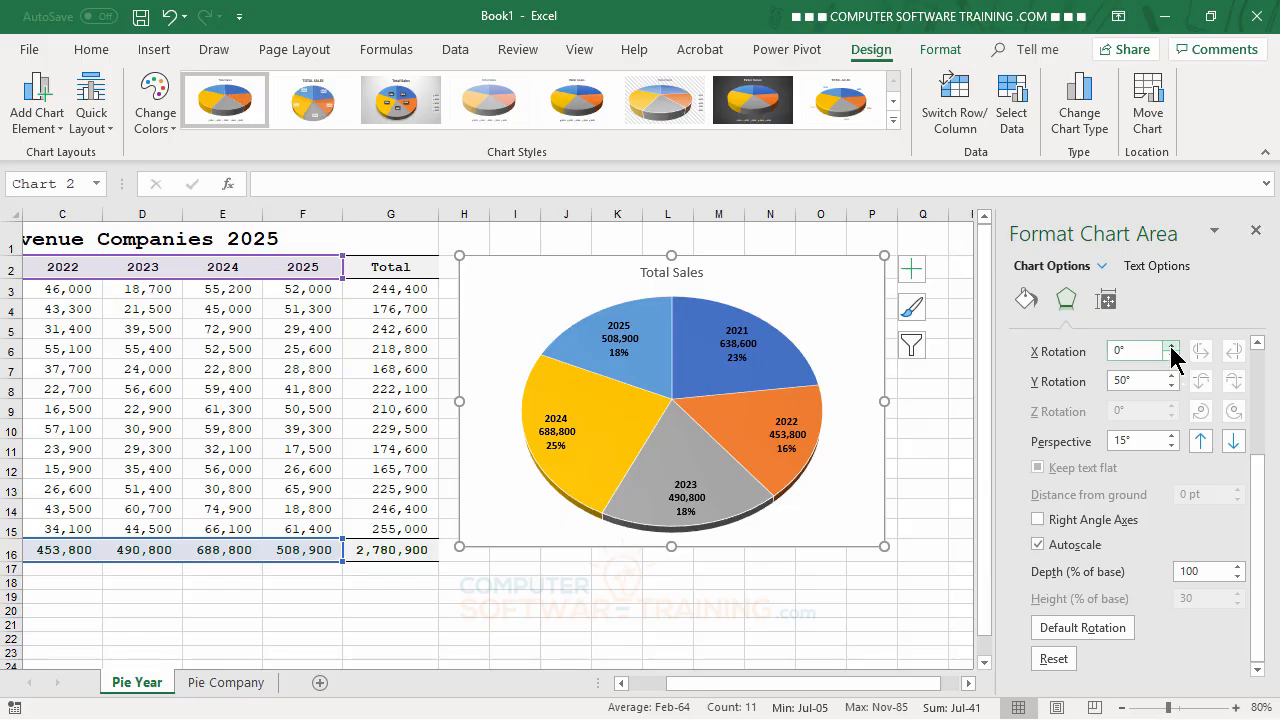
Step: Set the pie chart's X rotation to 30° and close the chart area formatting options
left_click(1171, 346)
left_click(1171, 346)
left_click(1171, 346)
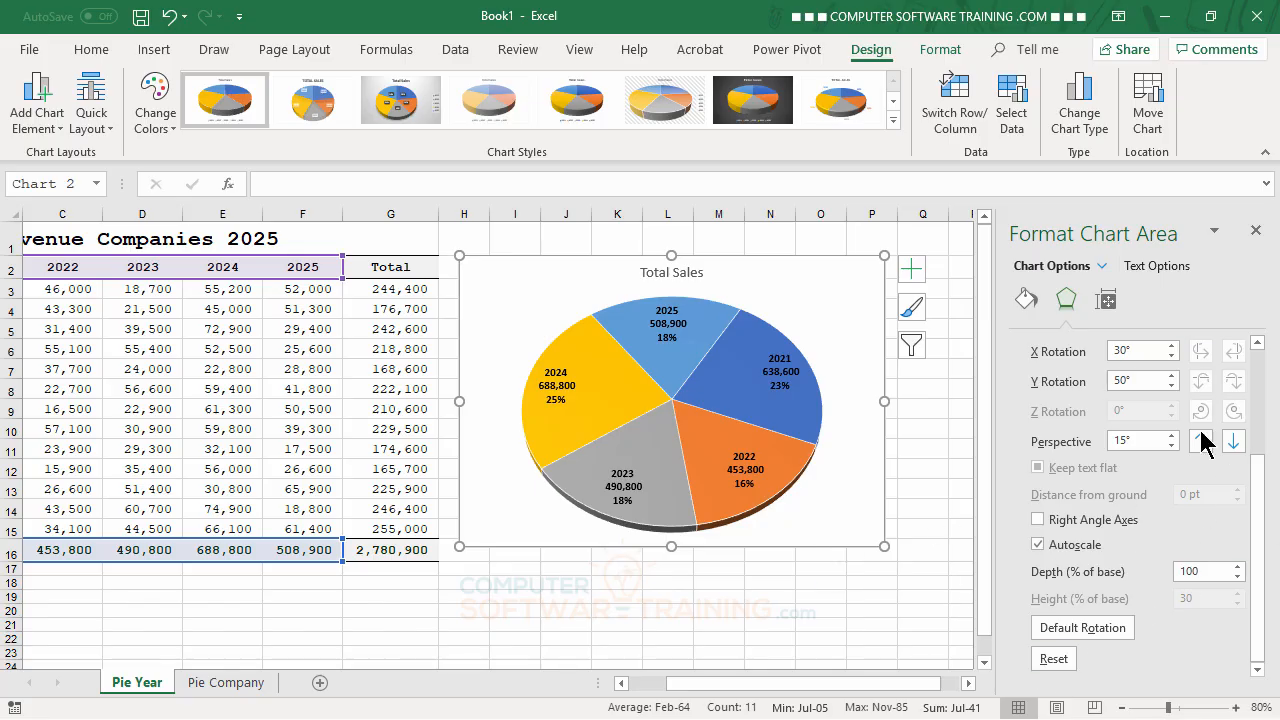
left_click(1255, 231)
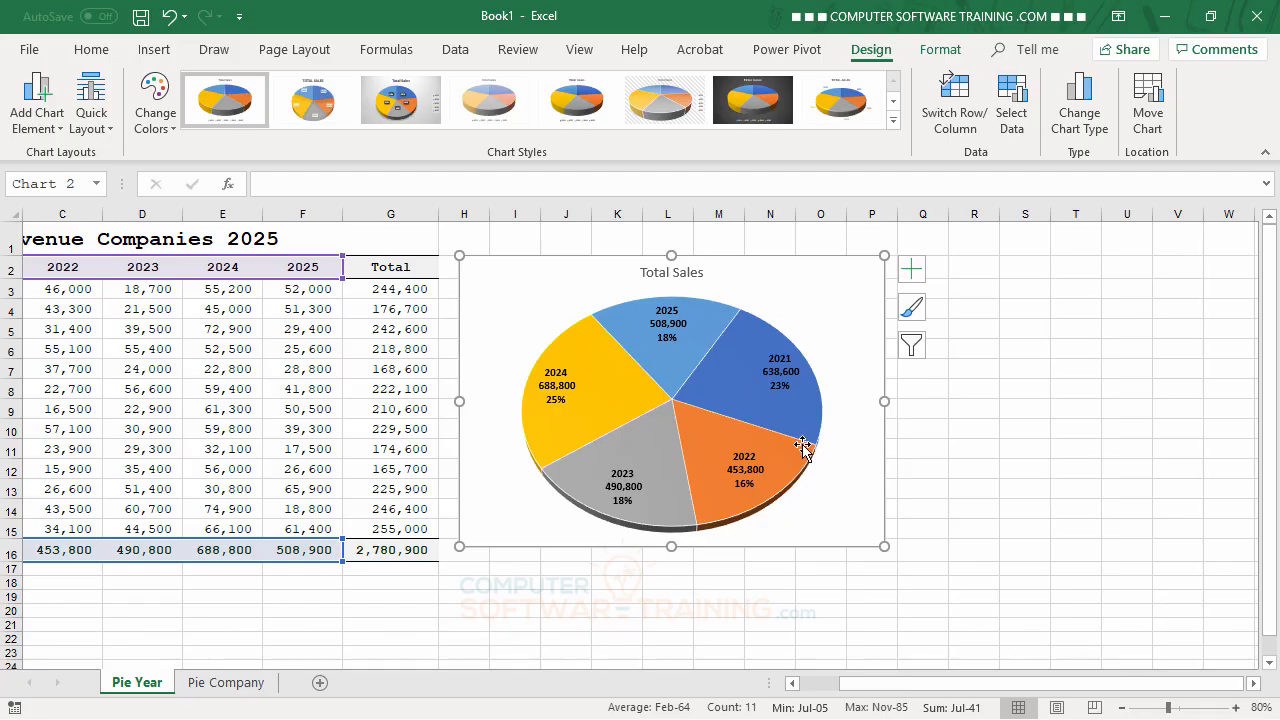
Step: Preview the Monochromatic color palettes on the pie chart and keep the first Colorful palette
mouse_move(687, 398)
mouse_move(694, 373)
left_click(155, 117)
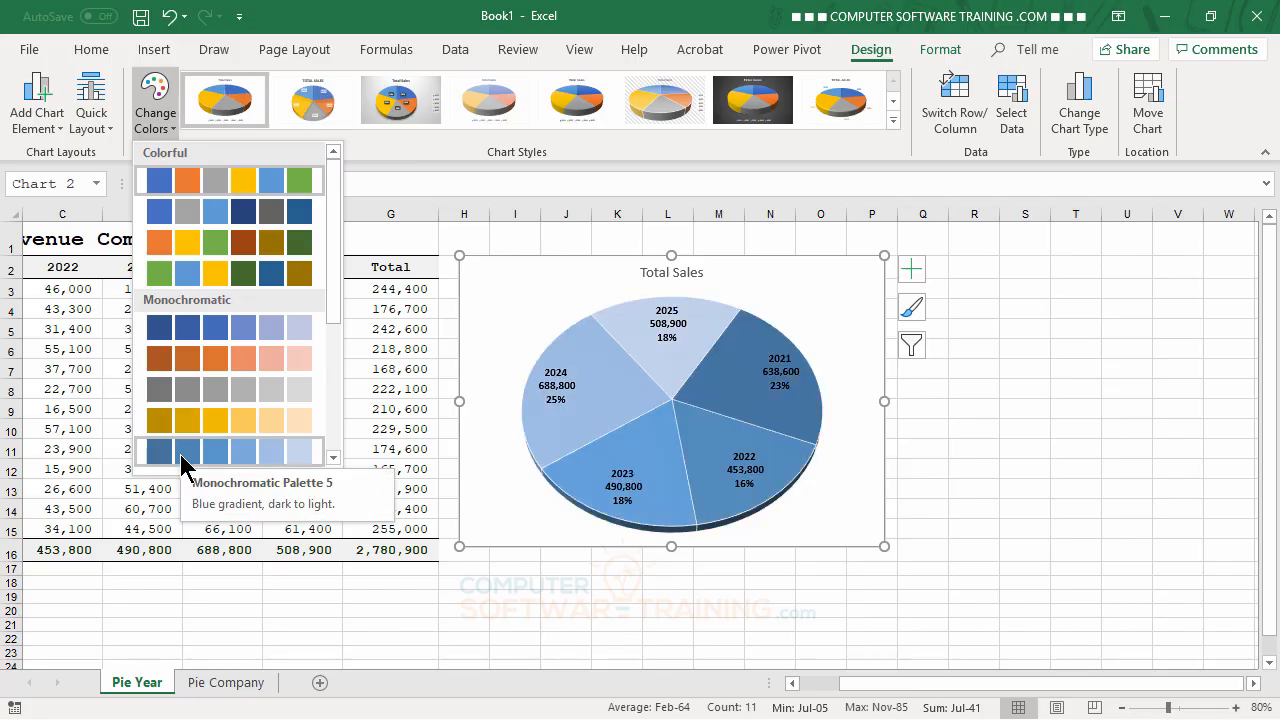
mouse_move(334, 286)
left_mouse_down()
mouse_move(335, 424)
mouse_move(350, 280)
left_mouse_up()
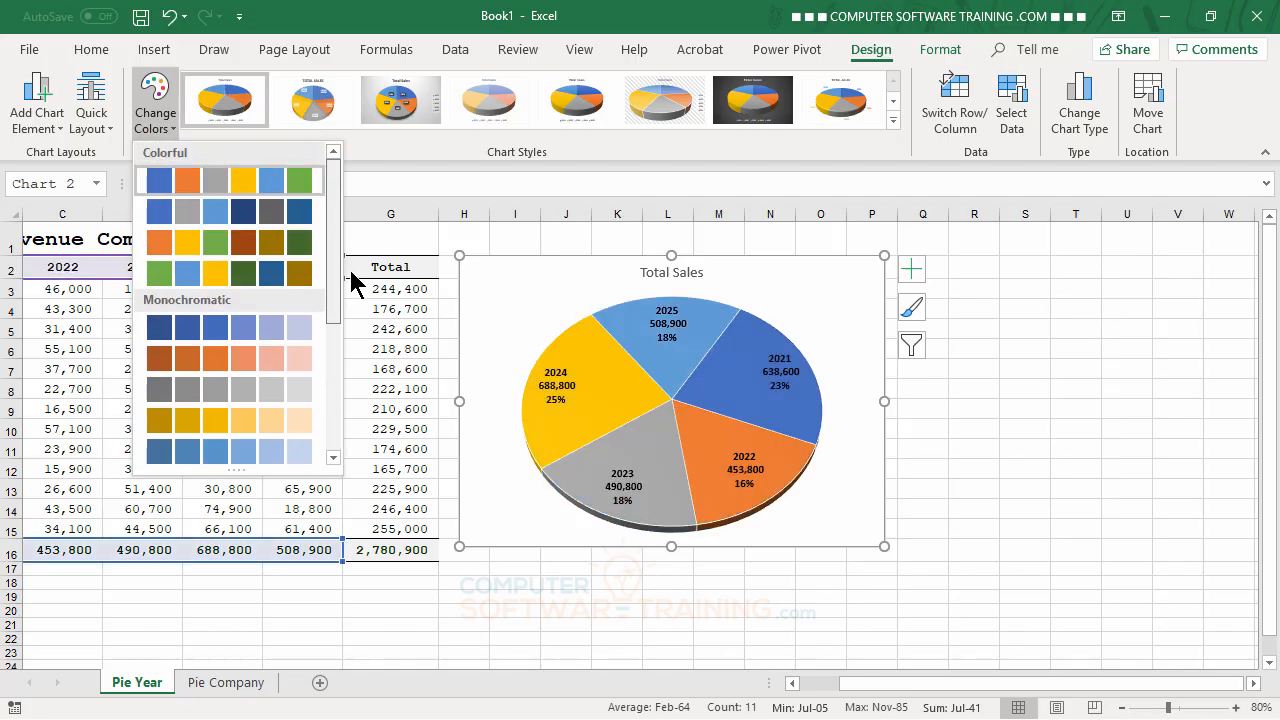
left_click(203, 184)
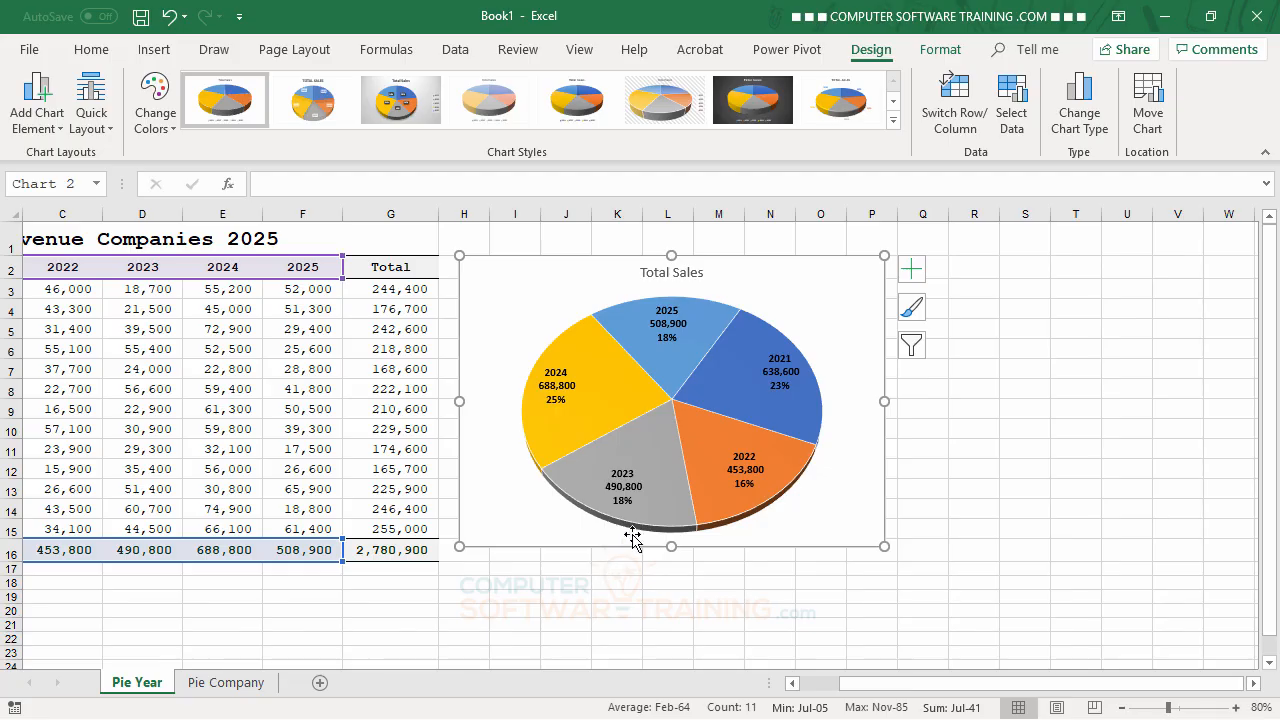
Step: Fill only the 2023 slice of the pie with the golf course photo from the Desktop folder
mouse_move(690, 427)
mouse_move(652, 456)
left_click(662, 432)
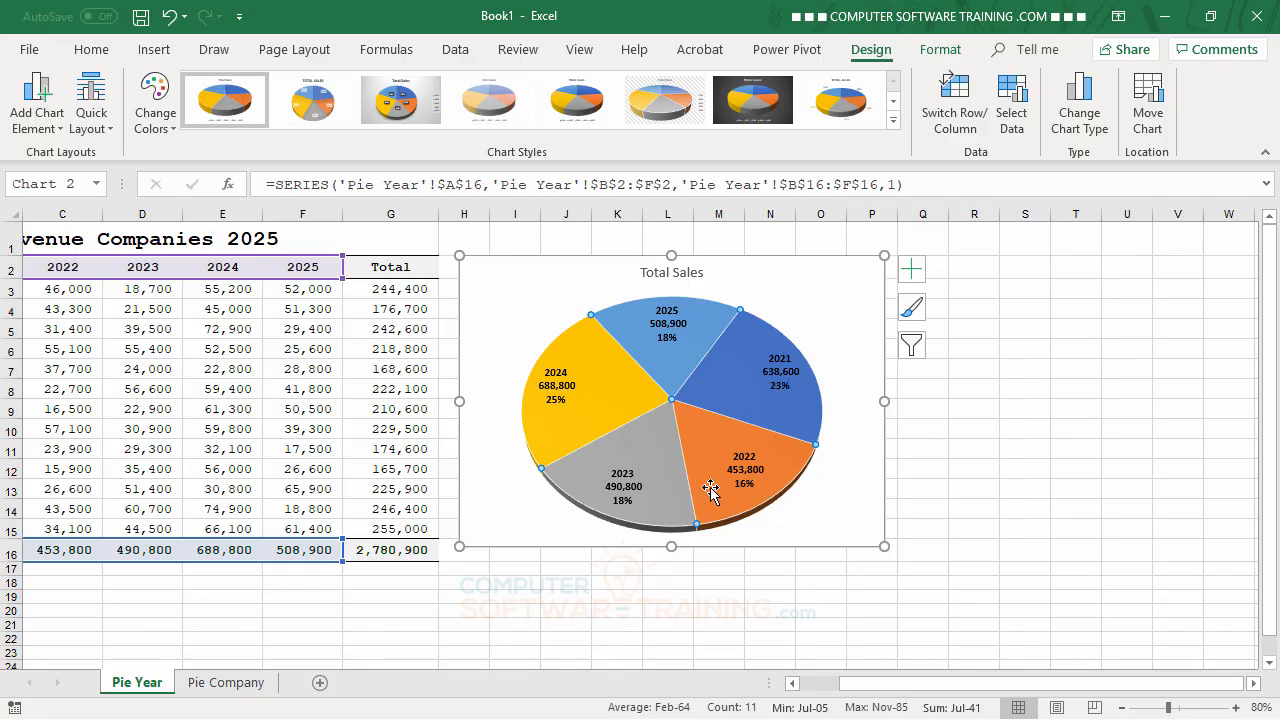
left_click(650, 452)
mouse_move(686, 485)
left_click(940, 52)
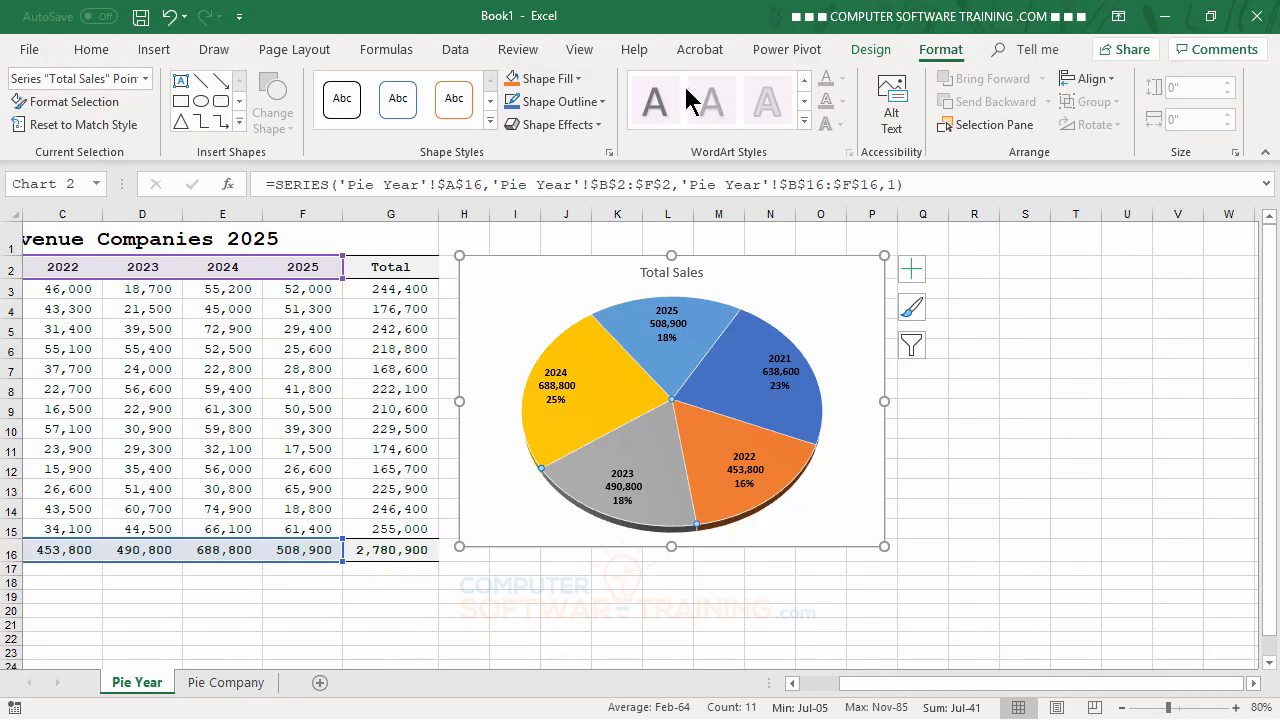
left_click(578, 80)
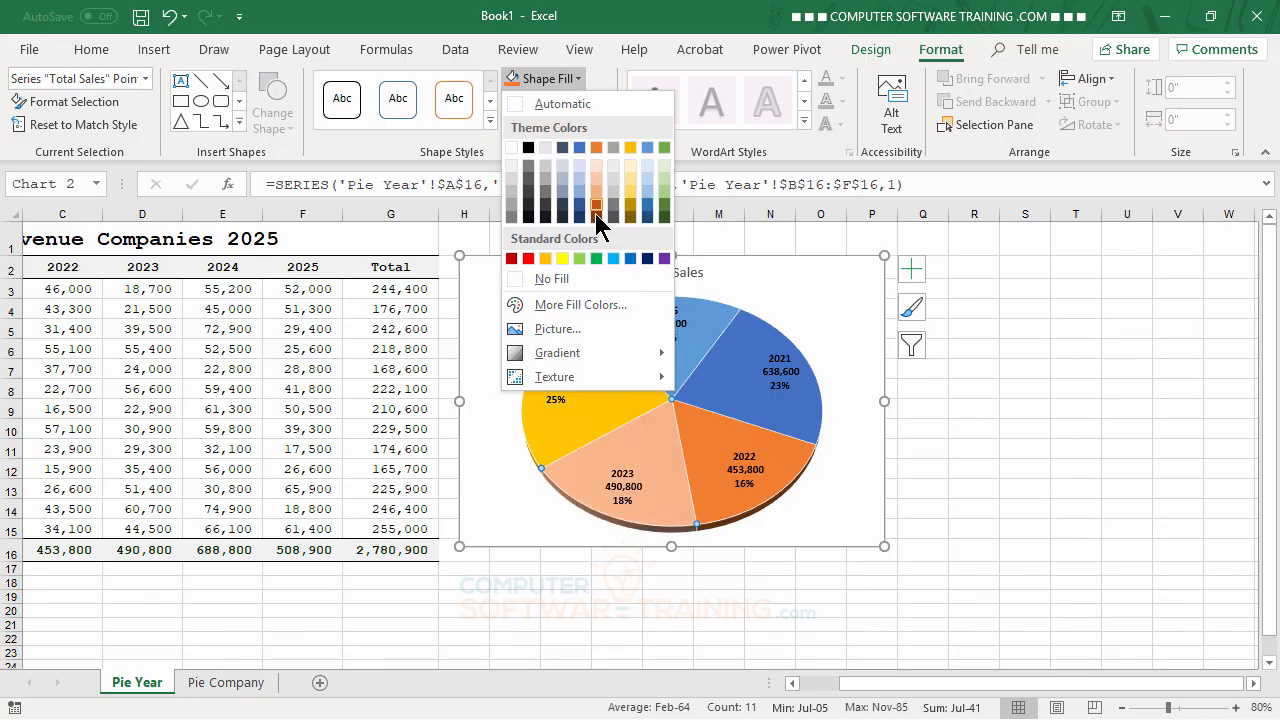
left_click(558, 330)
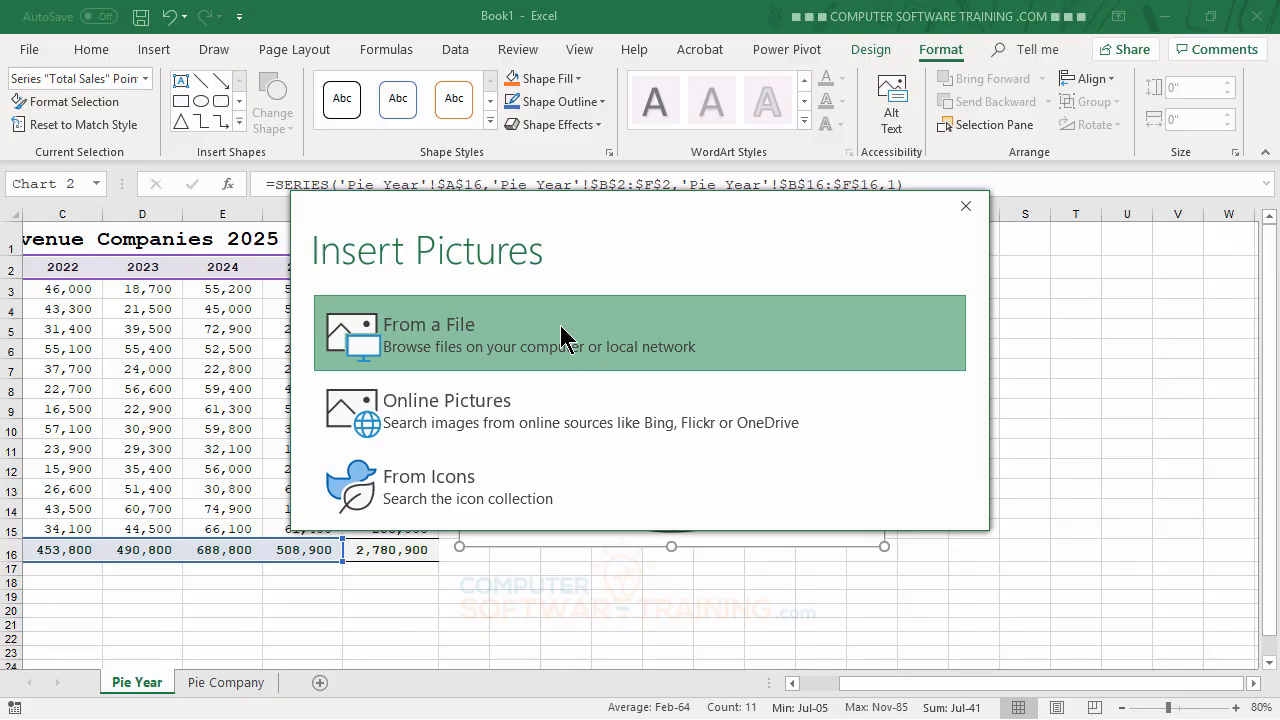
left_click(521, 333)
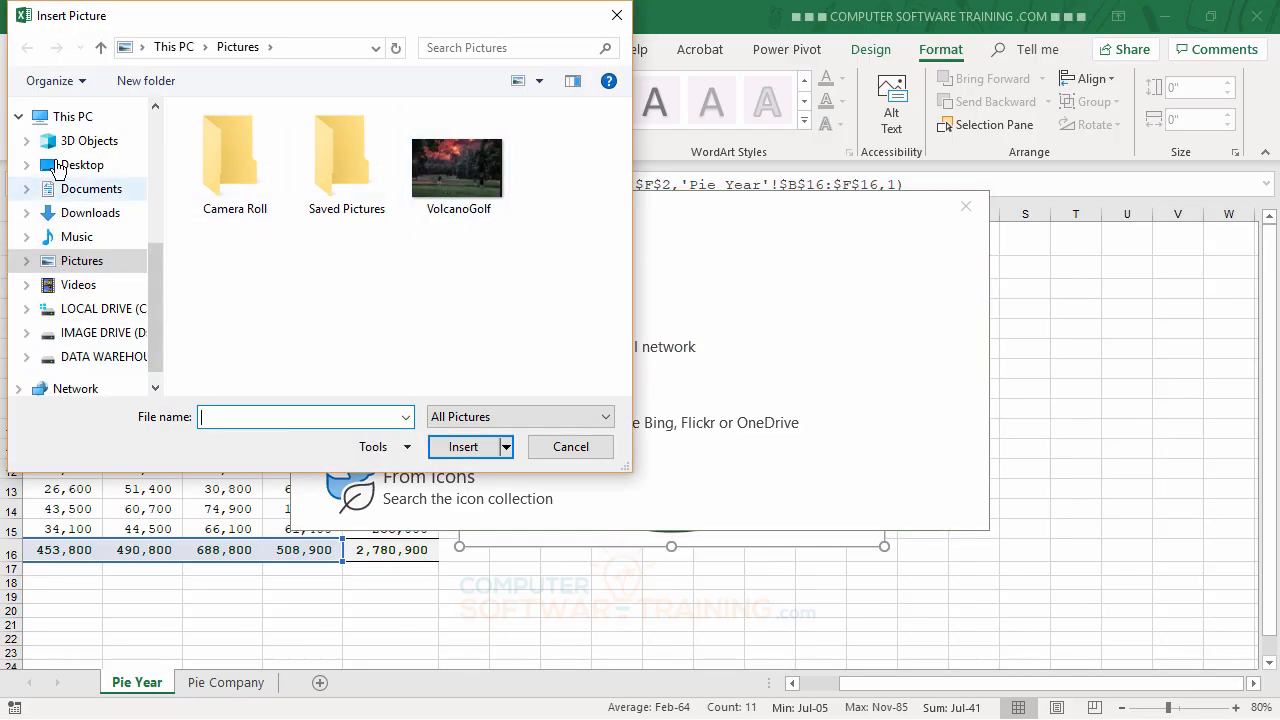
left_click(57, 163)
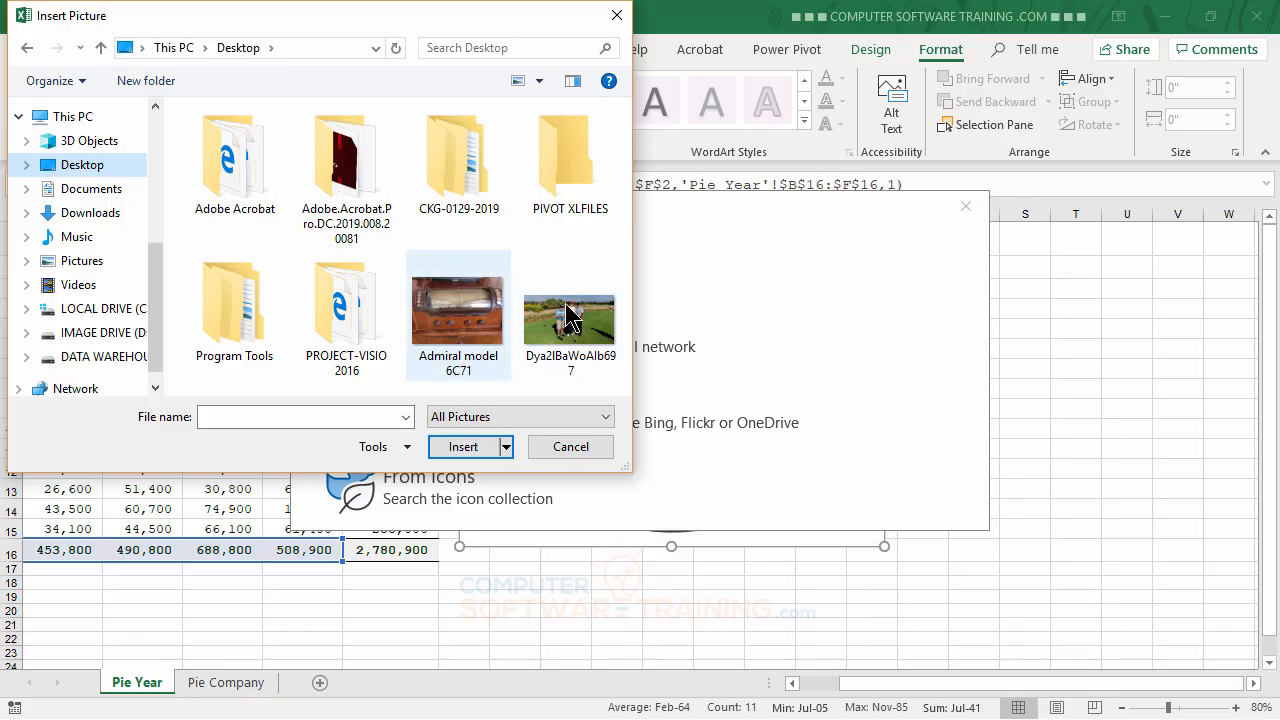
double_click(557, 340)
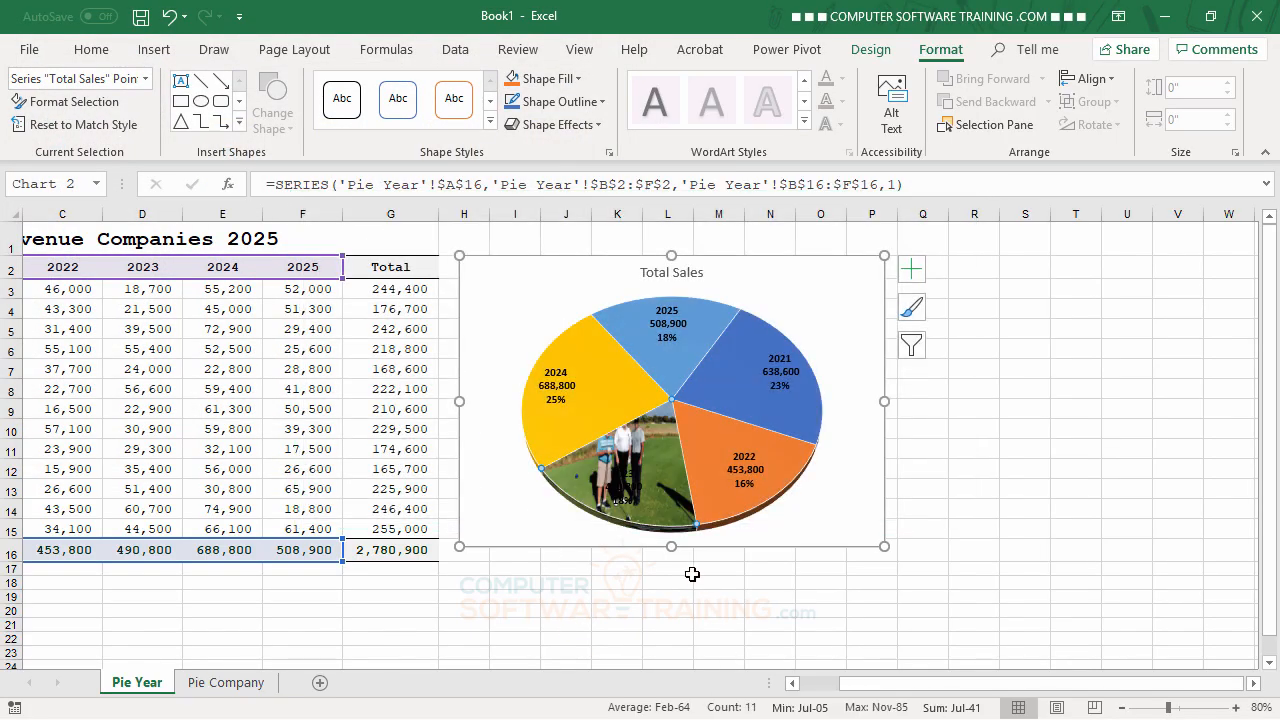
Step: Set the transparency of the 2023 slice's picture fill to 54%
double_click(661, 478)
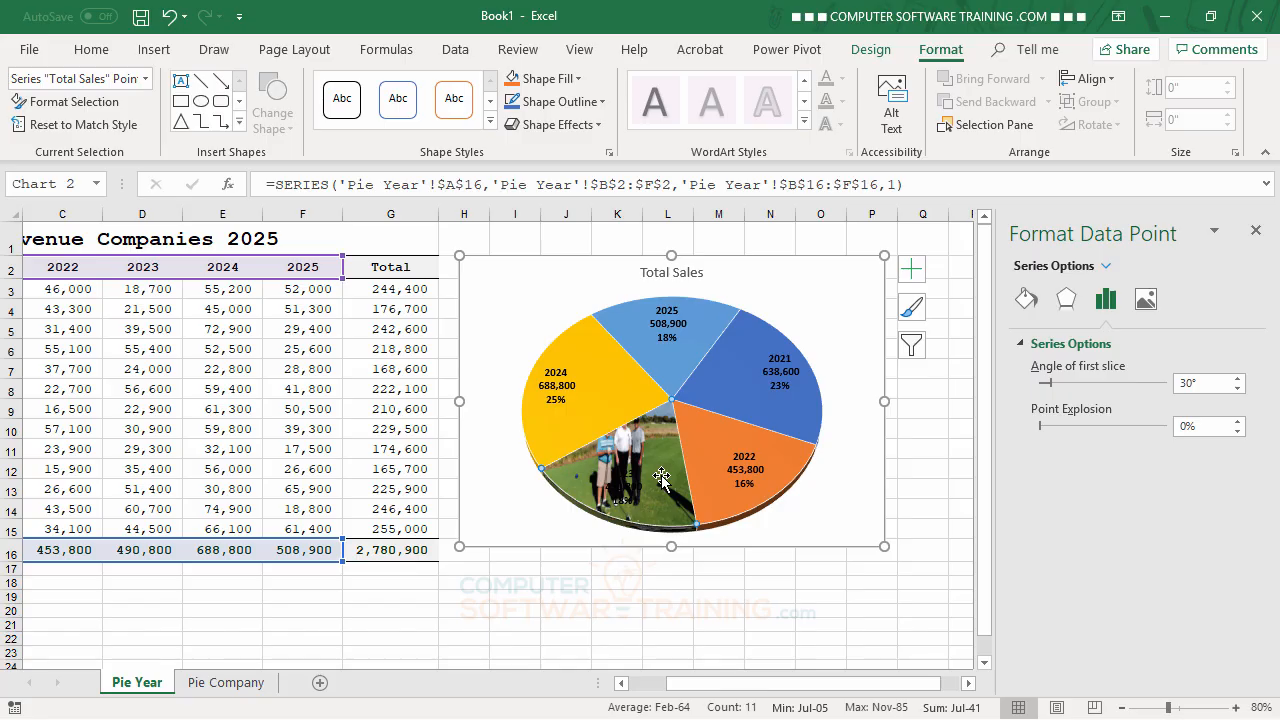
left_click(1147, 300)
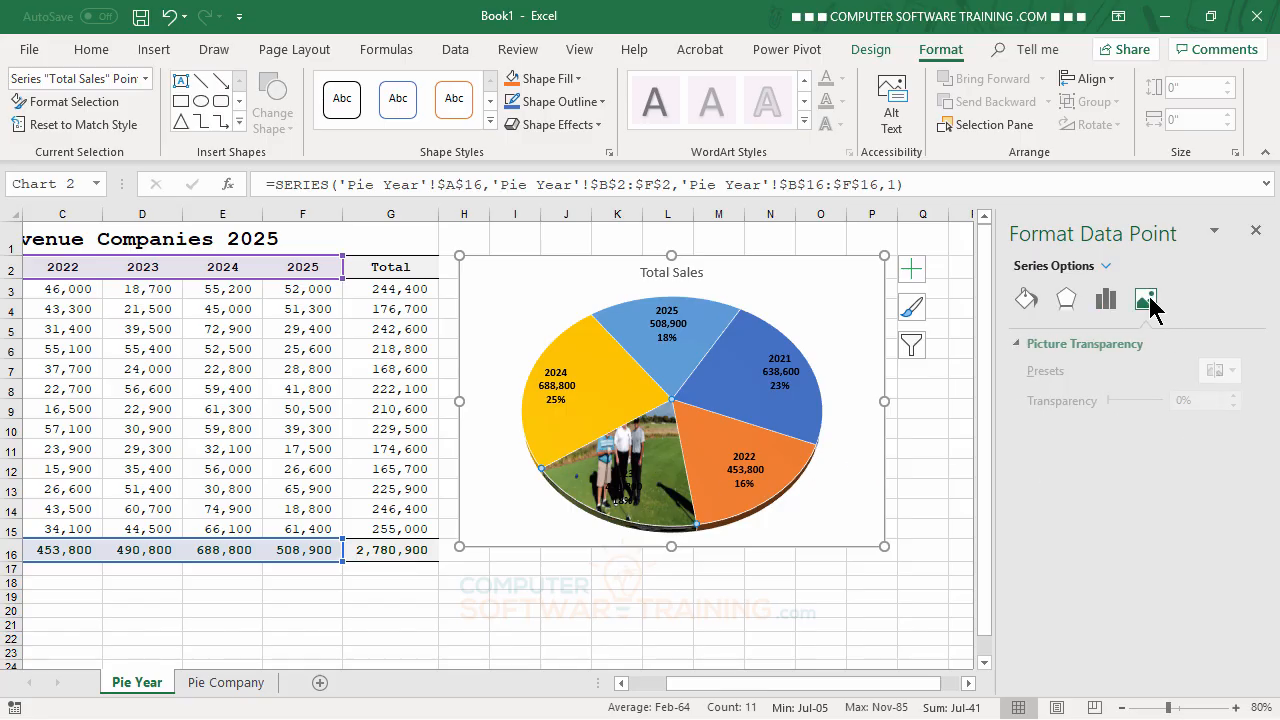
left_click(1079, 299)
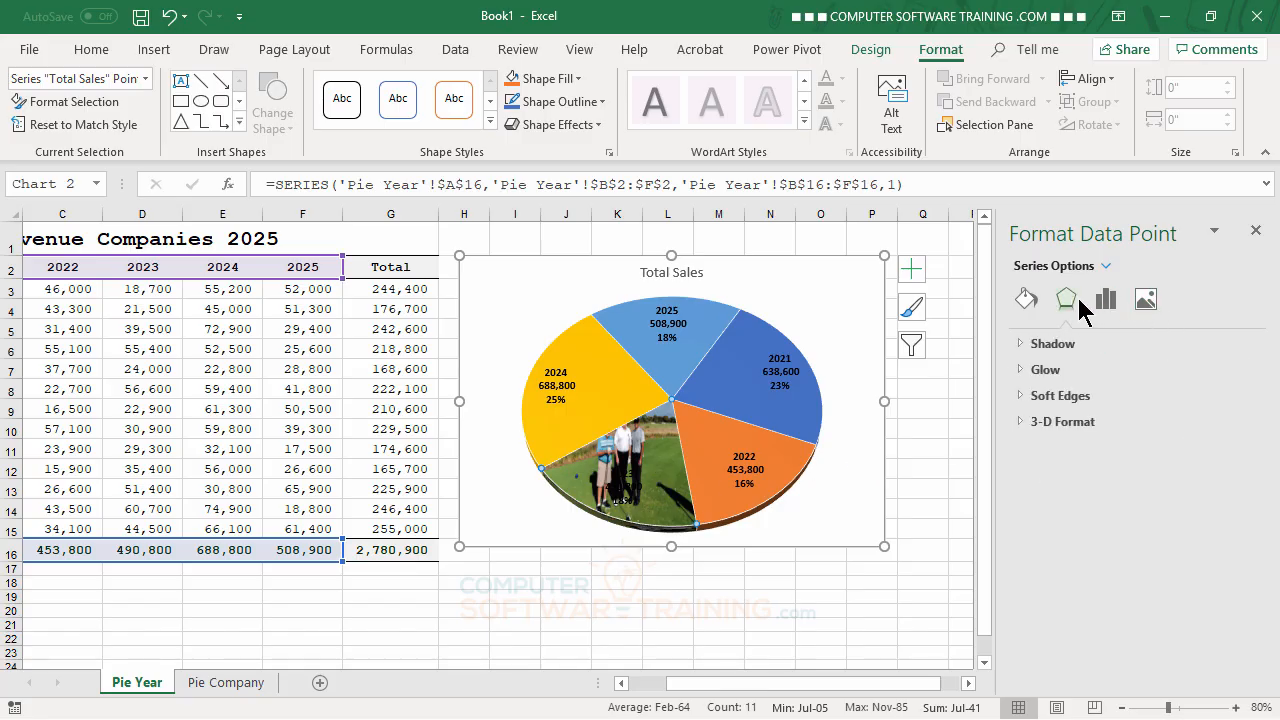
left_click(1025, 302)
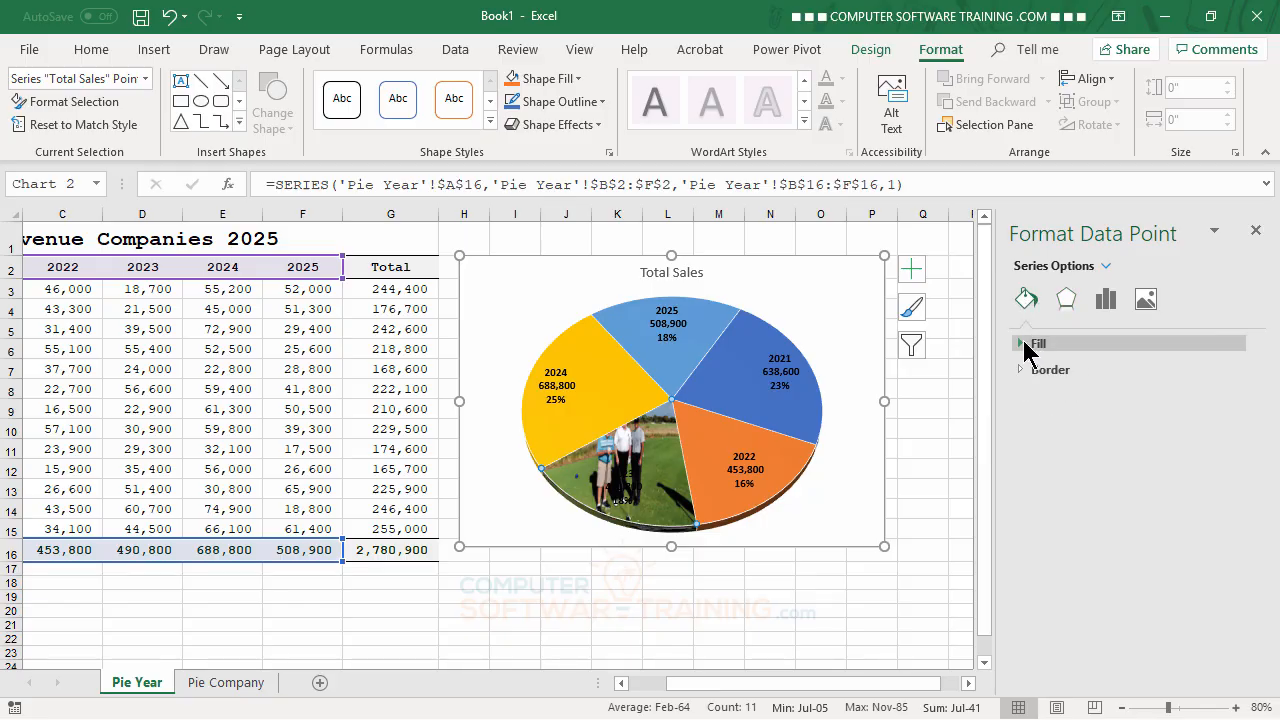
left_click(1020, 344)
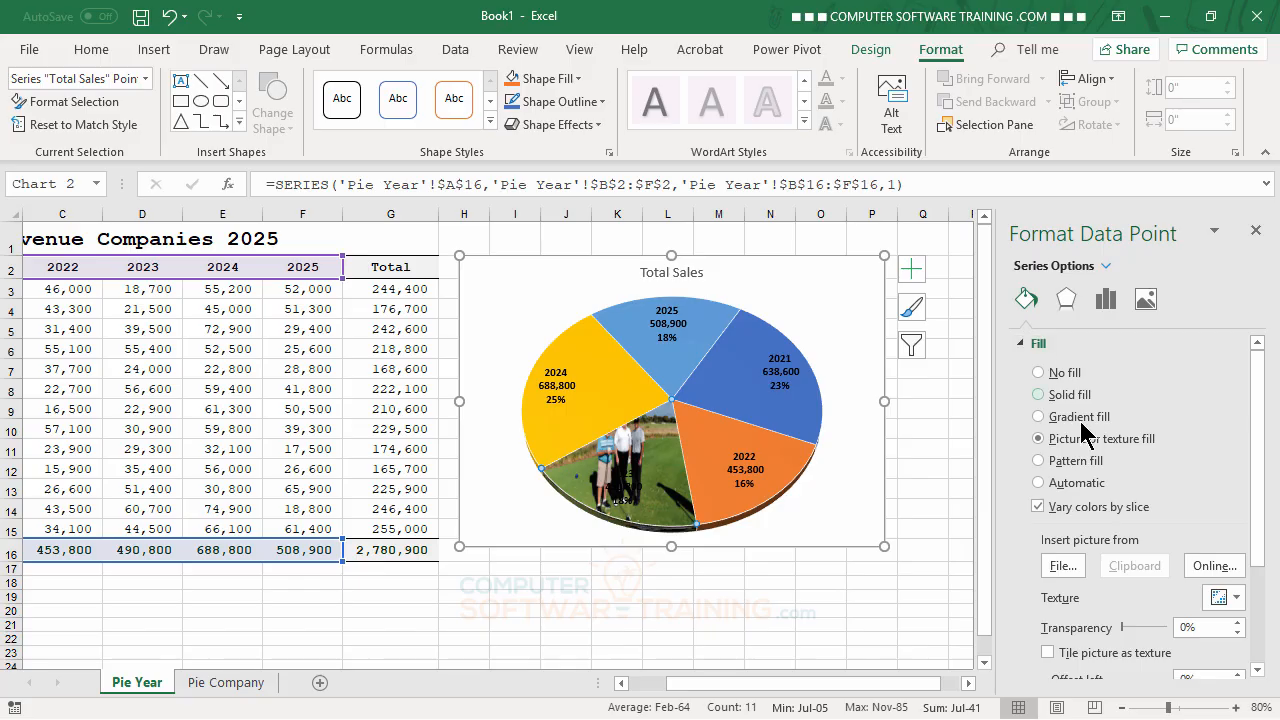
left_click_drag(1261, 387, 1261, 452)
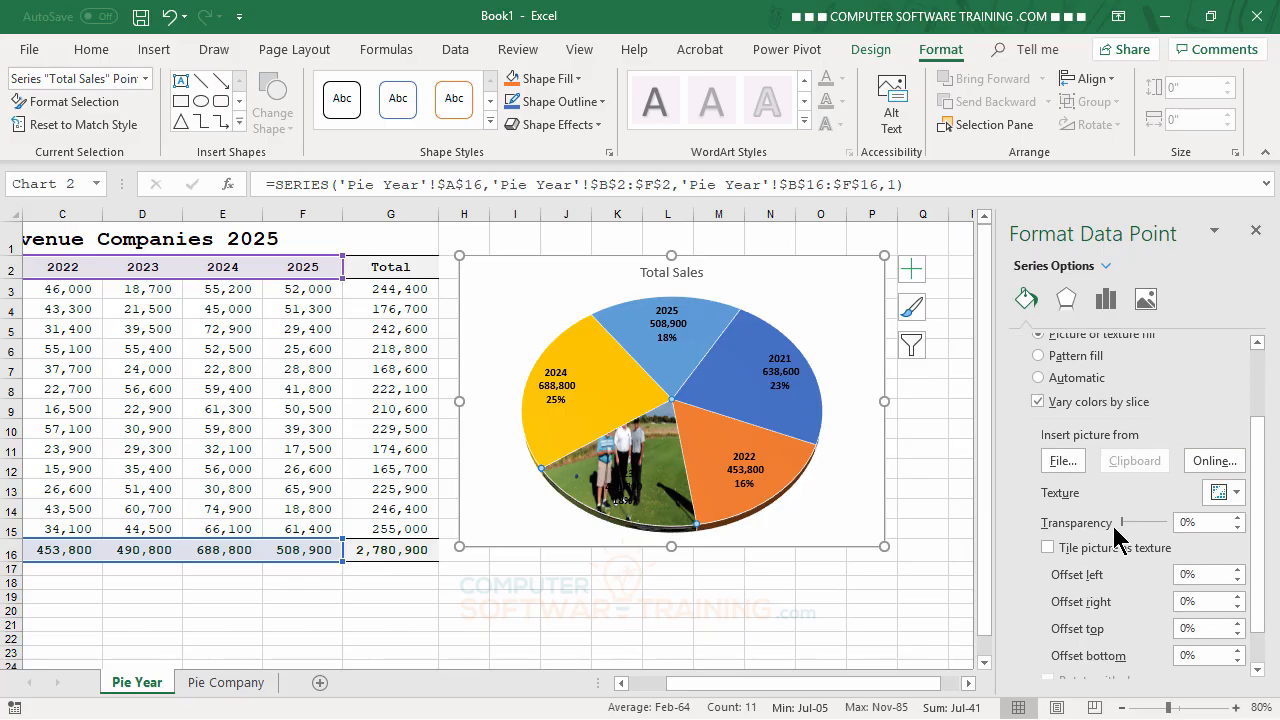
mouse_move(668, 455)
left_click_drag(1121, 522, 1147, 541)
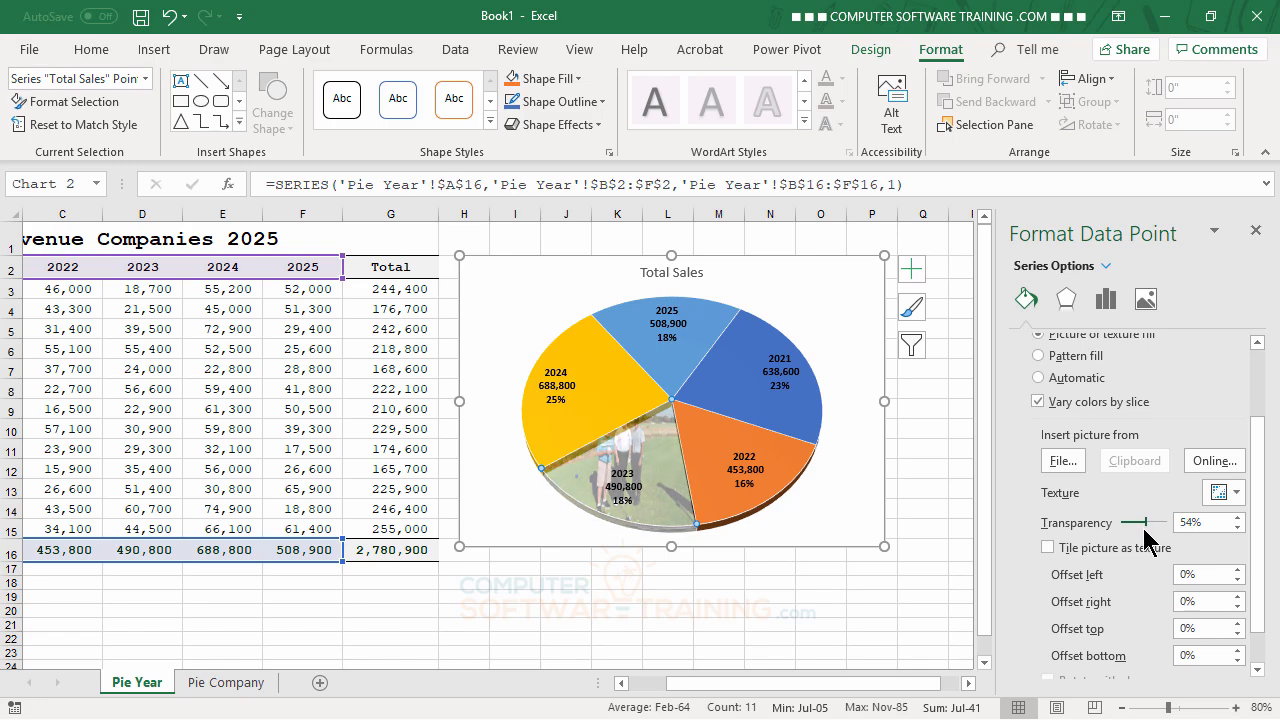
mouse_move(622, 490)
Step: Browse the available textures and fill the 2023 slice with the fish fossil texture
left_click(1237, 492)
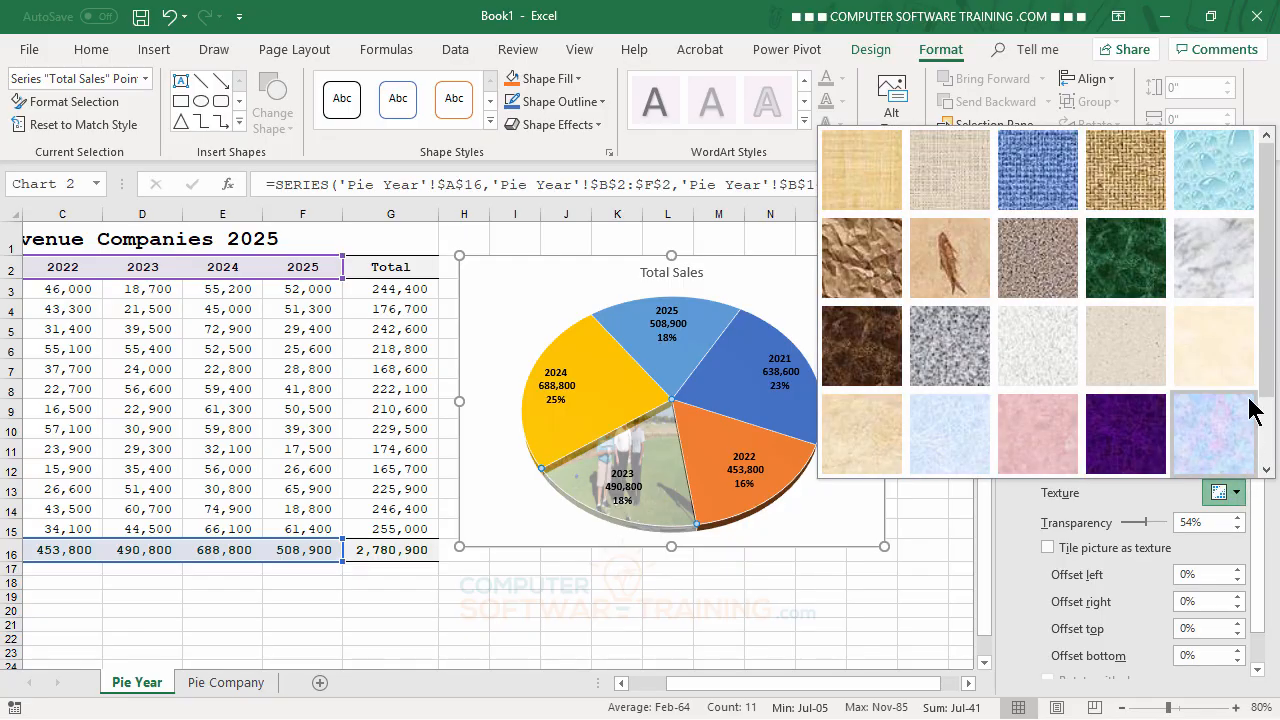
scroll(1266, 366, "down", 1)
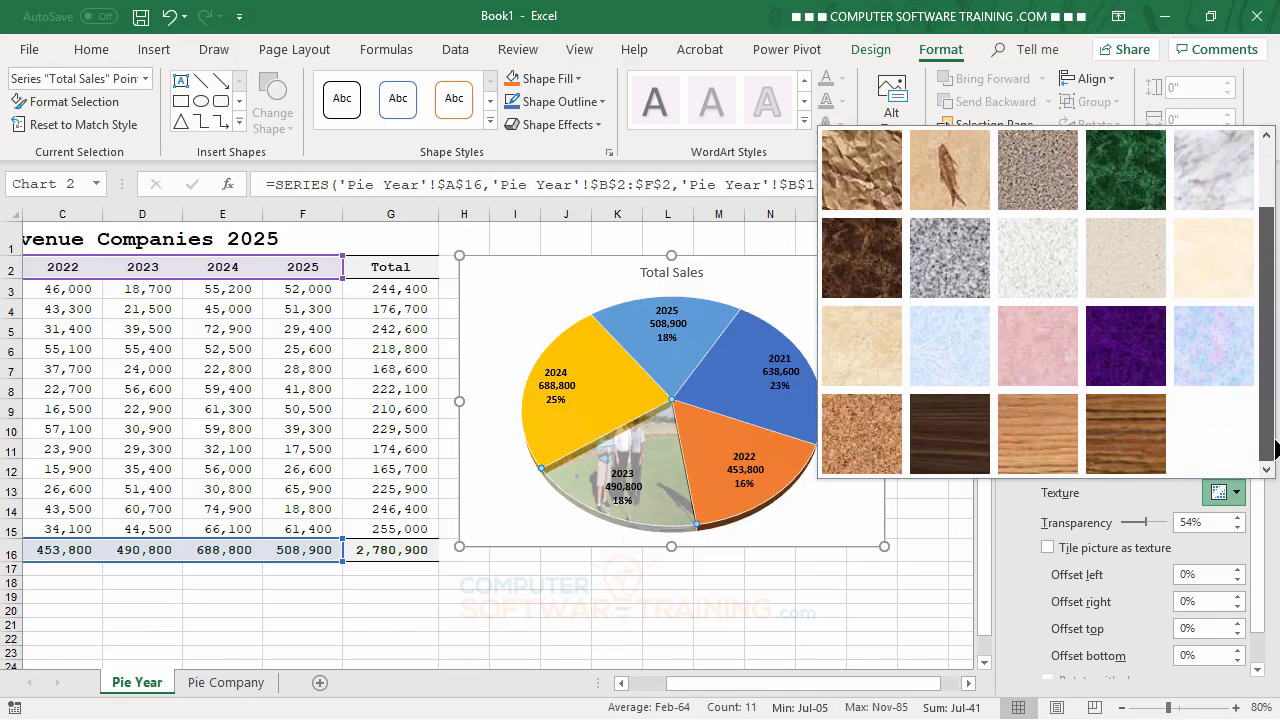
scroll(1272, 451, "up", 1)
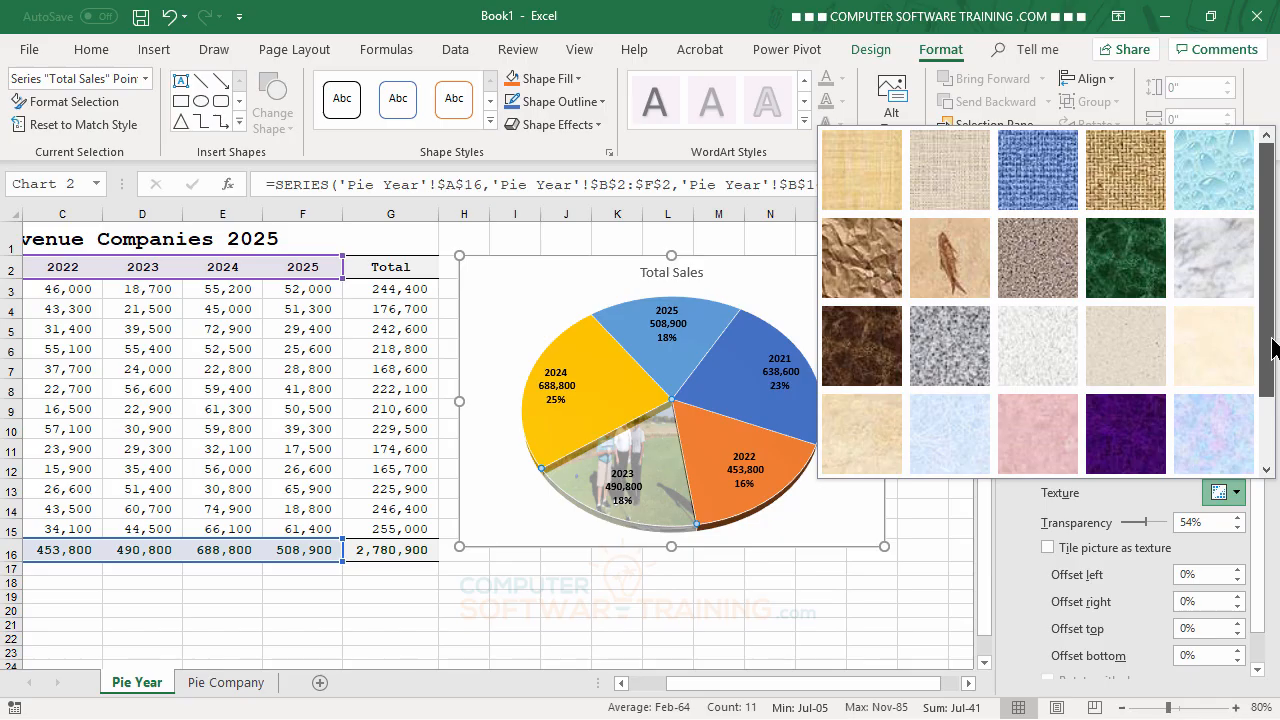
mouse_move(1273, 347)
left_mouse_down()
mouse_move(1270, 412)
mouse_move(1264, 357)
left_mouse_up()
left_click(944, 268)
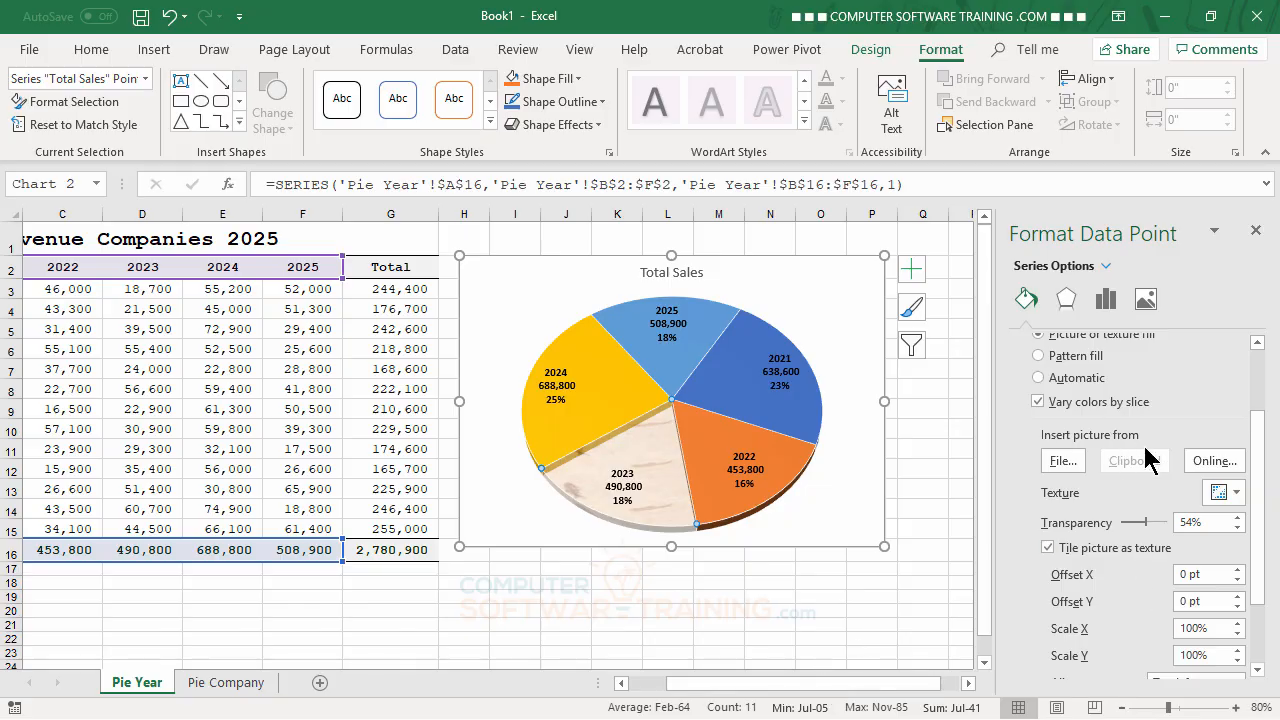
Step: Change the 2023 slice to a gradient fill with the third-row gray Accent 3 preset, and close the data point formatting options
left_click_drag(1259, 457, 1250, 395)
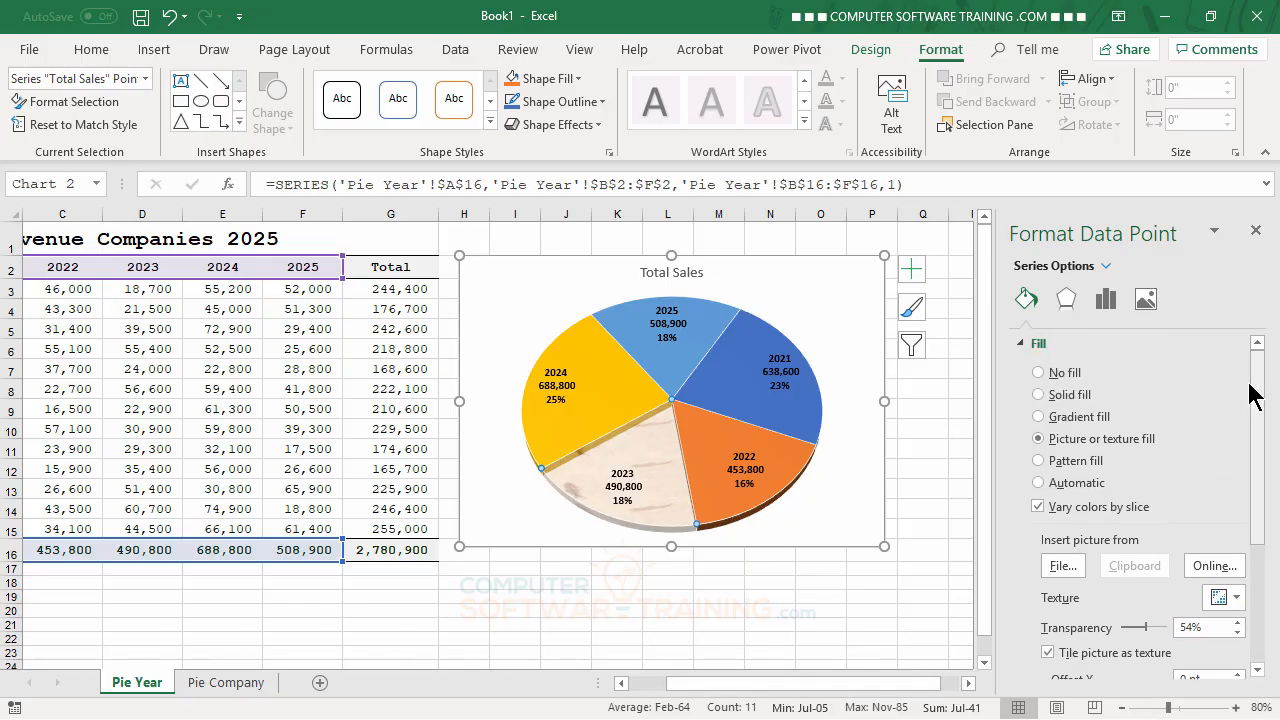
left_click(1038, 418)
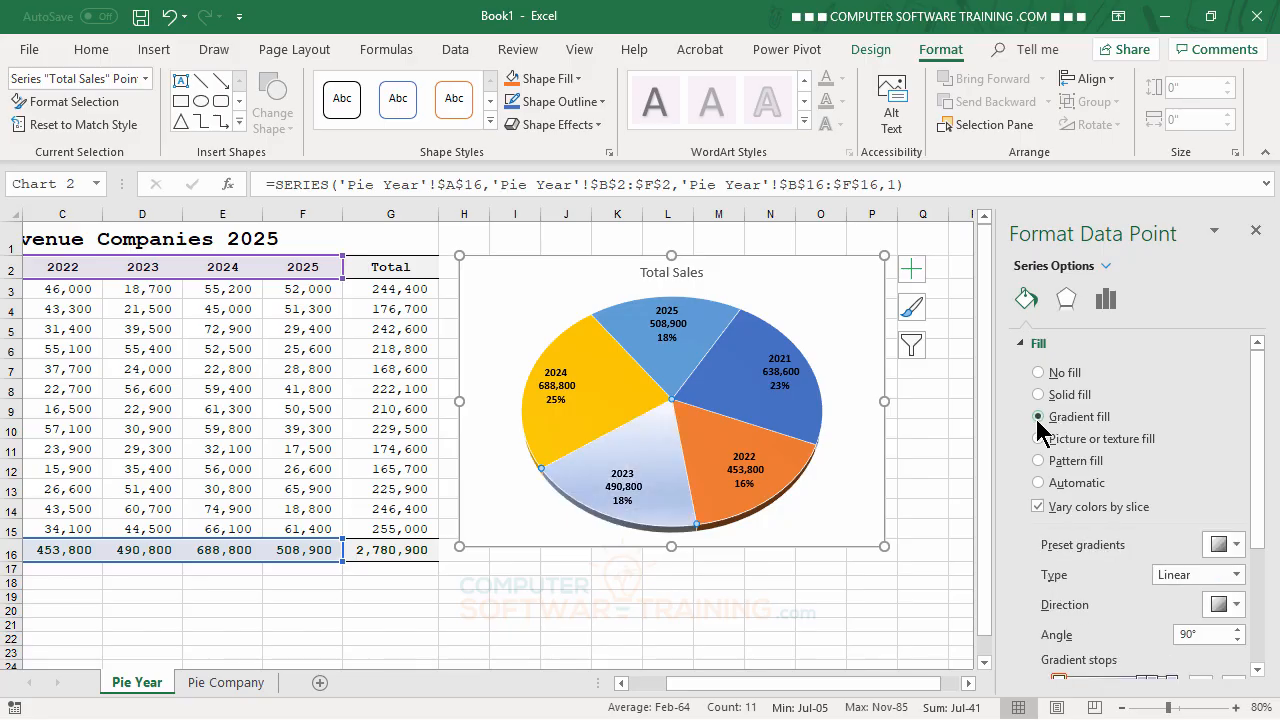
left_click(1235, 546)
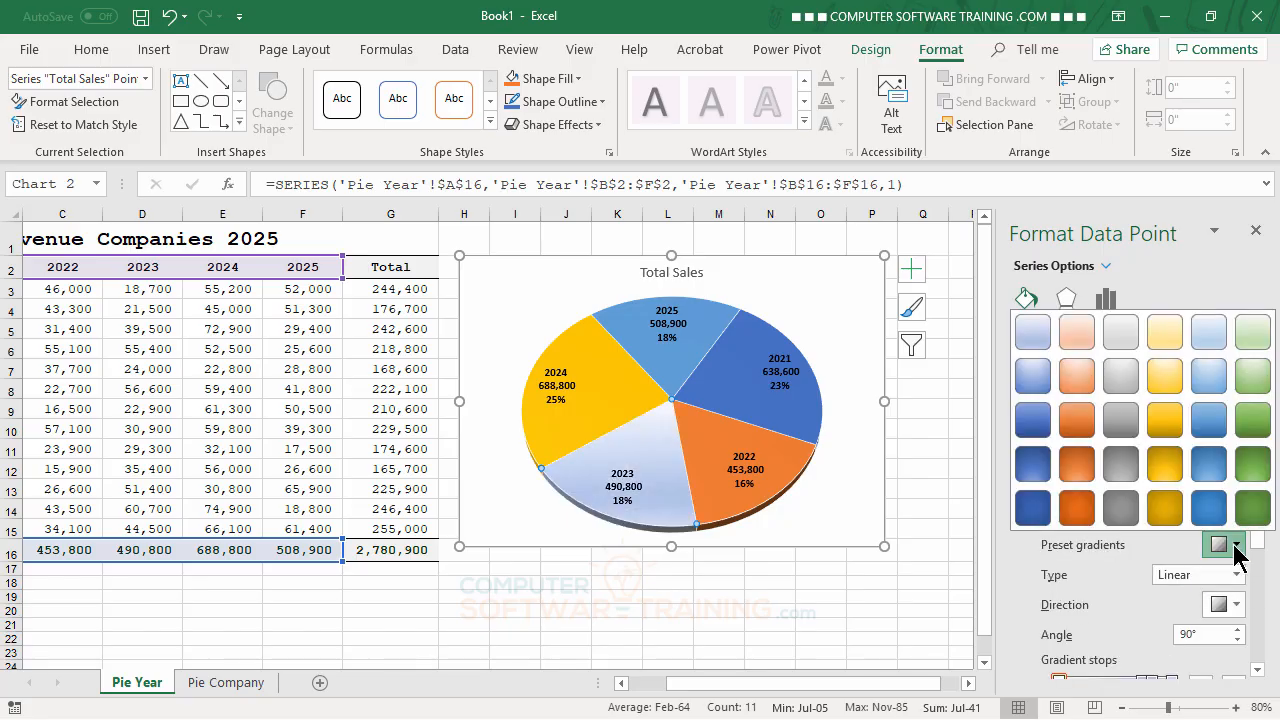
left_click(1127, 423)
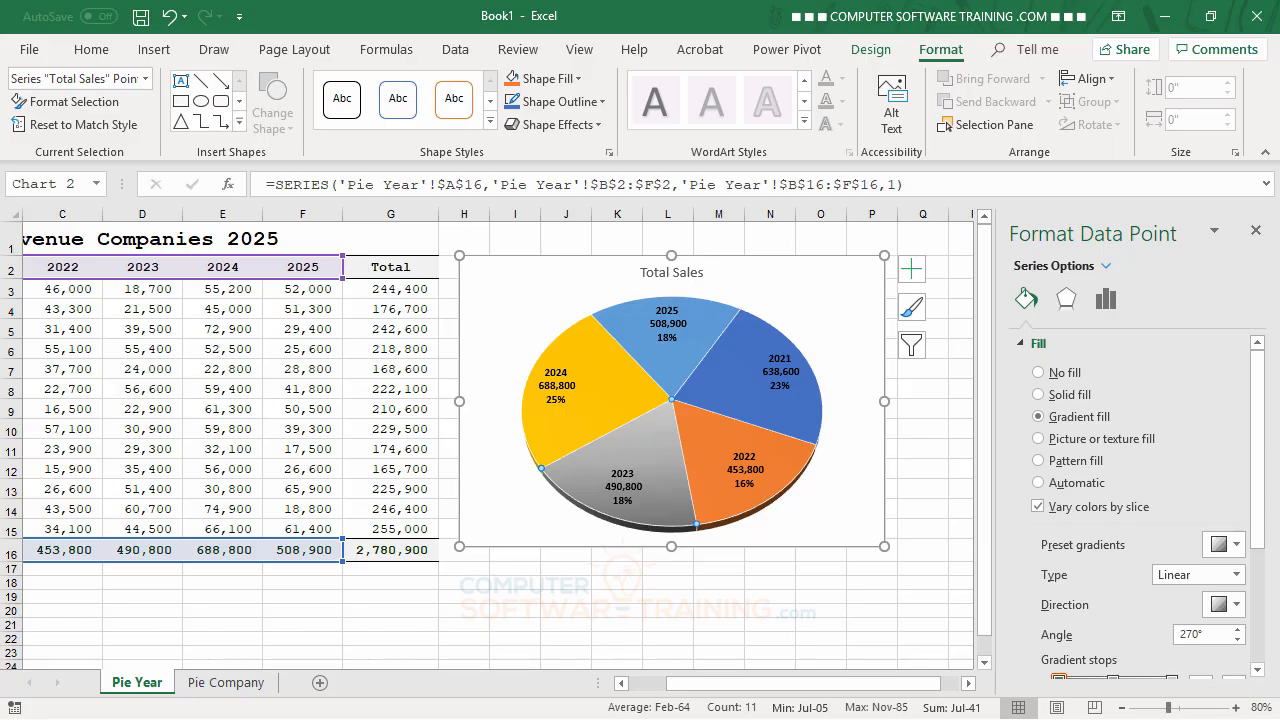
left_click(1255, 232)
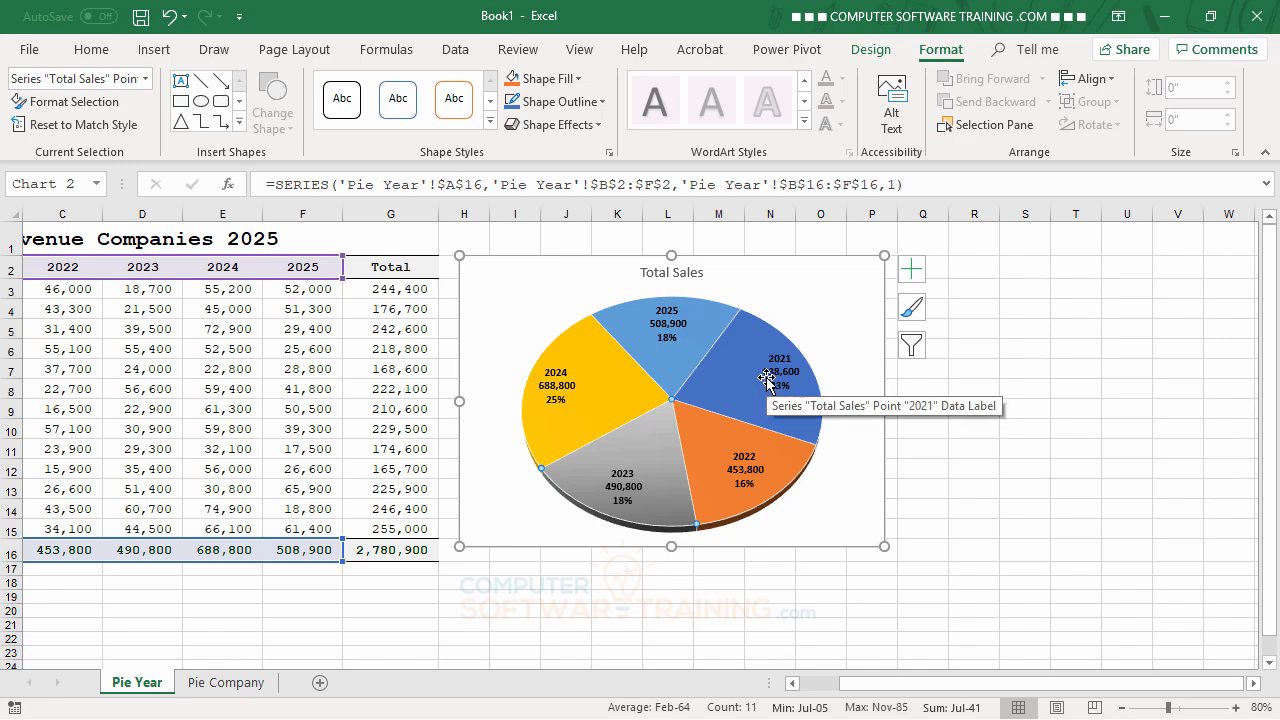
Step: Pull the 2024 and 2022 slices out of the pie one at a time, and move both back to the center
left_click(605, 389)
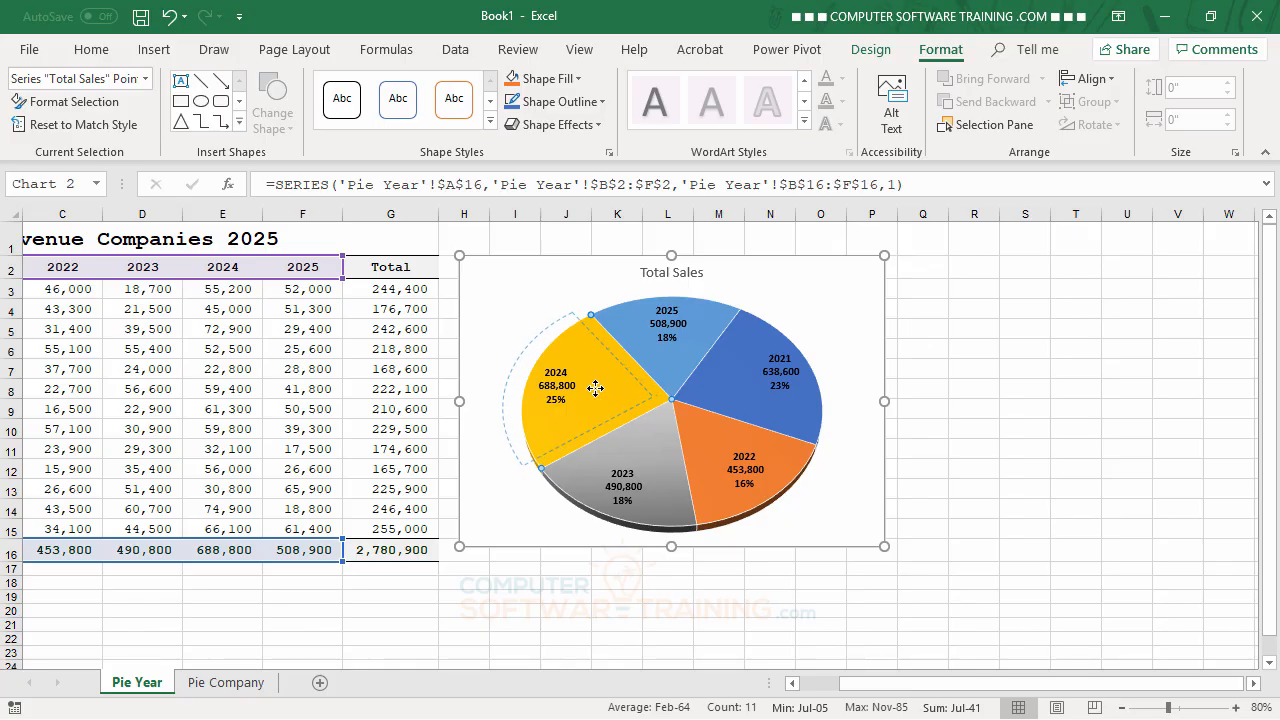
left_click_drag(594, 390, 586, 384)
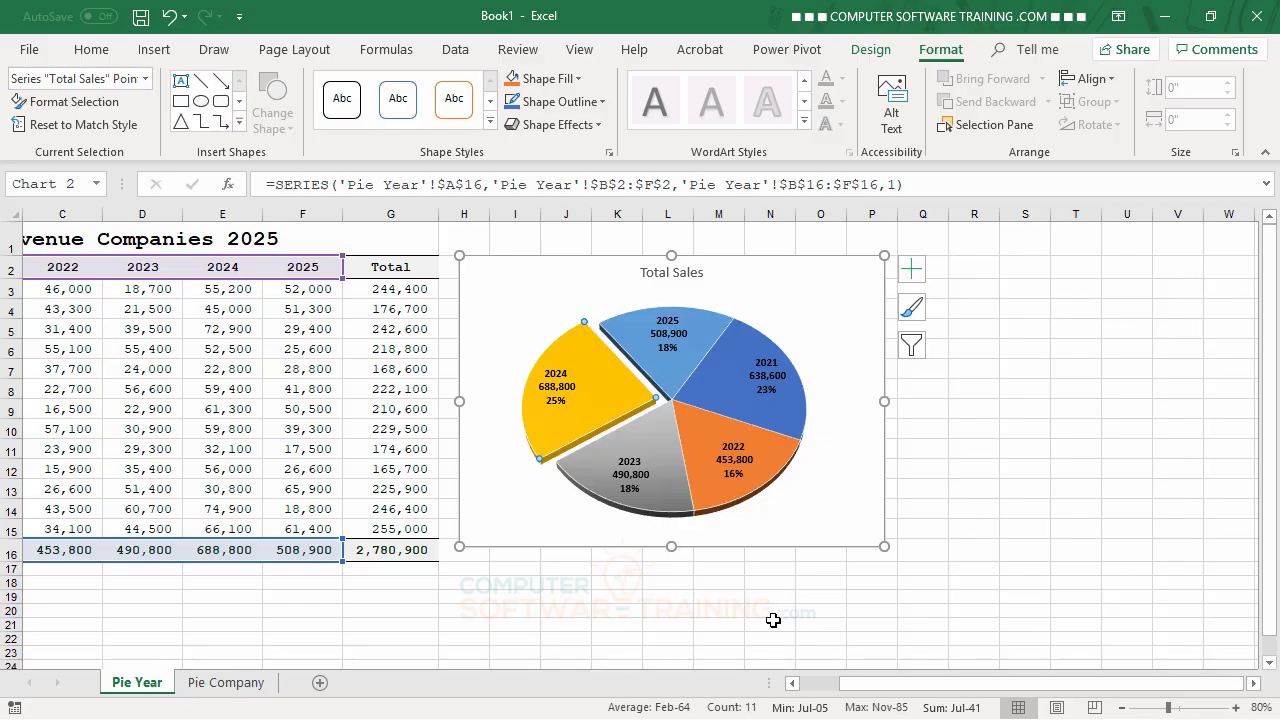
left_click(700, 441)
left_click_drag(700, 441, 736, 463)
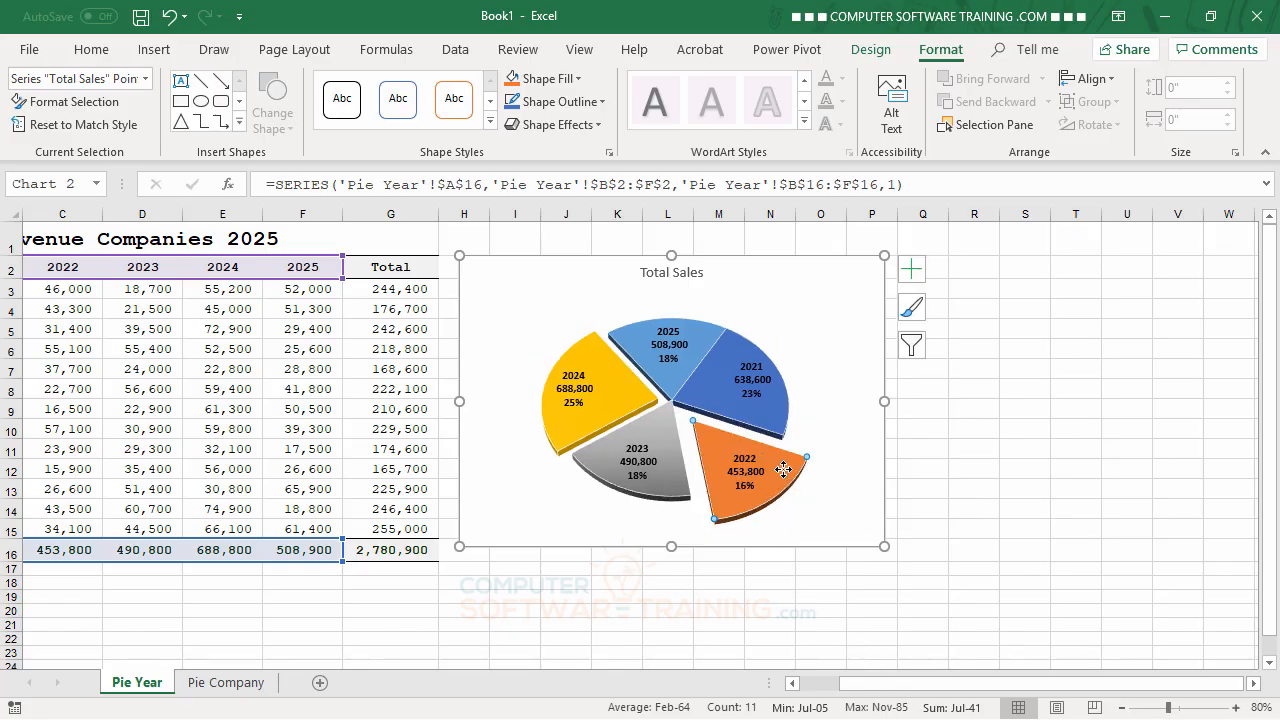
left_click_drag(784, 469, 734, 449)
left_click_drag(610, 381, 644, 390)
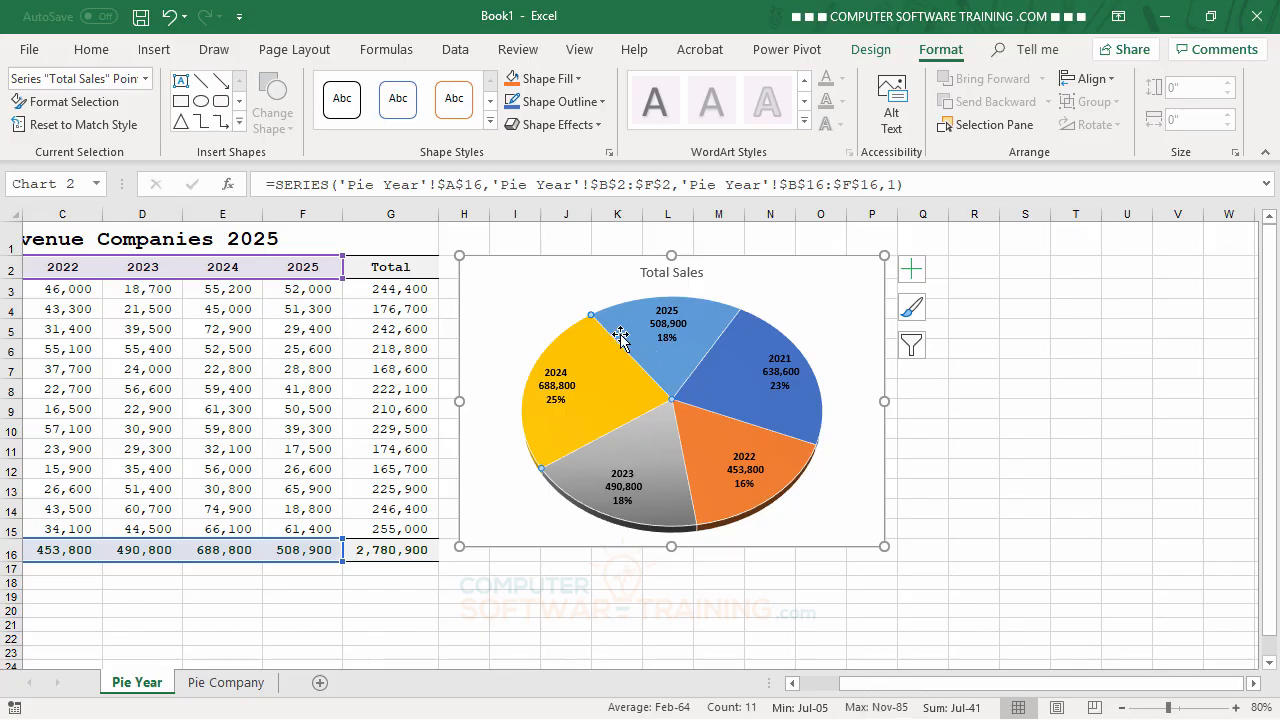
Step: Select the whole Total Sales pie series and give all its slices a 1 pt black outline
mouse_move(716, 350)
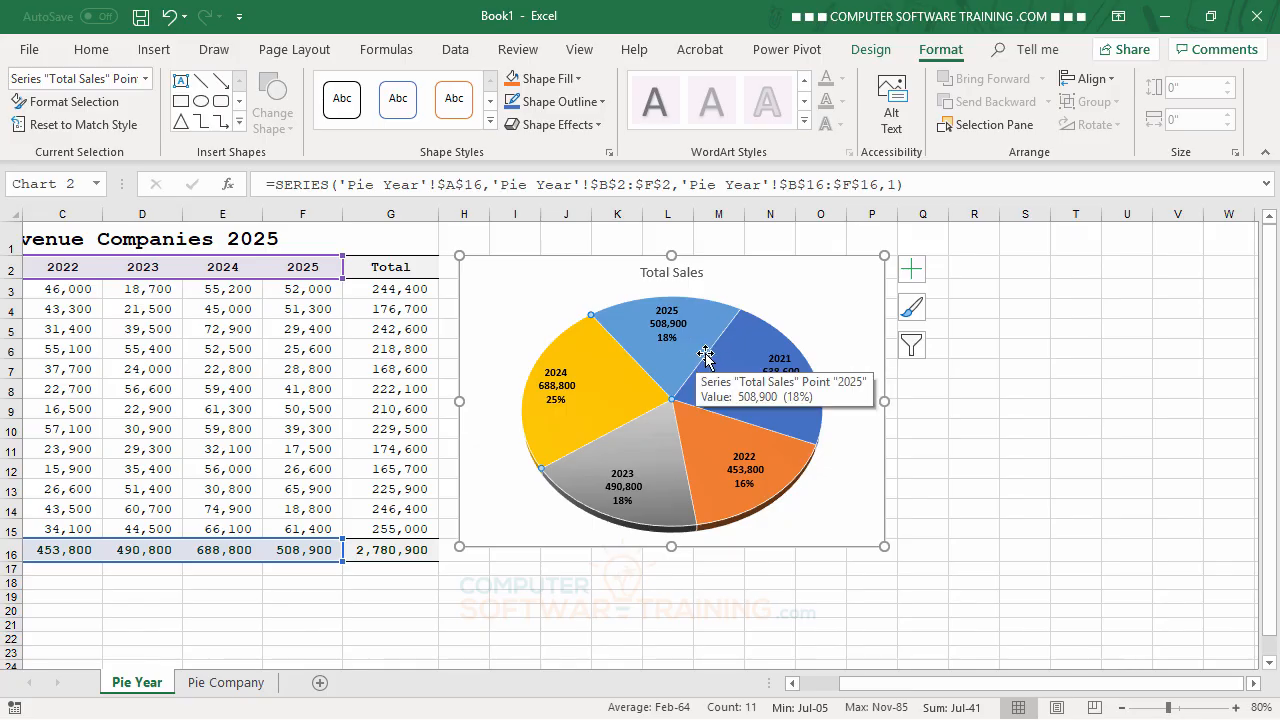
left_click(676, 365)
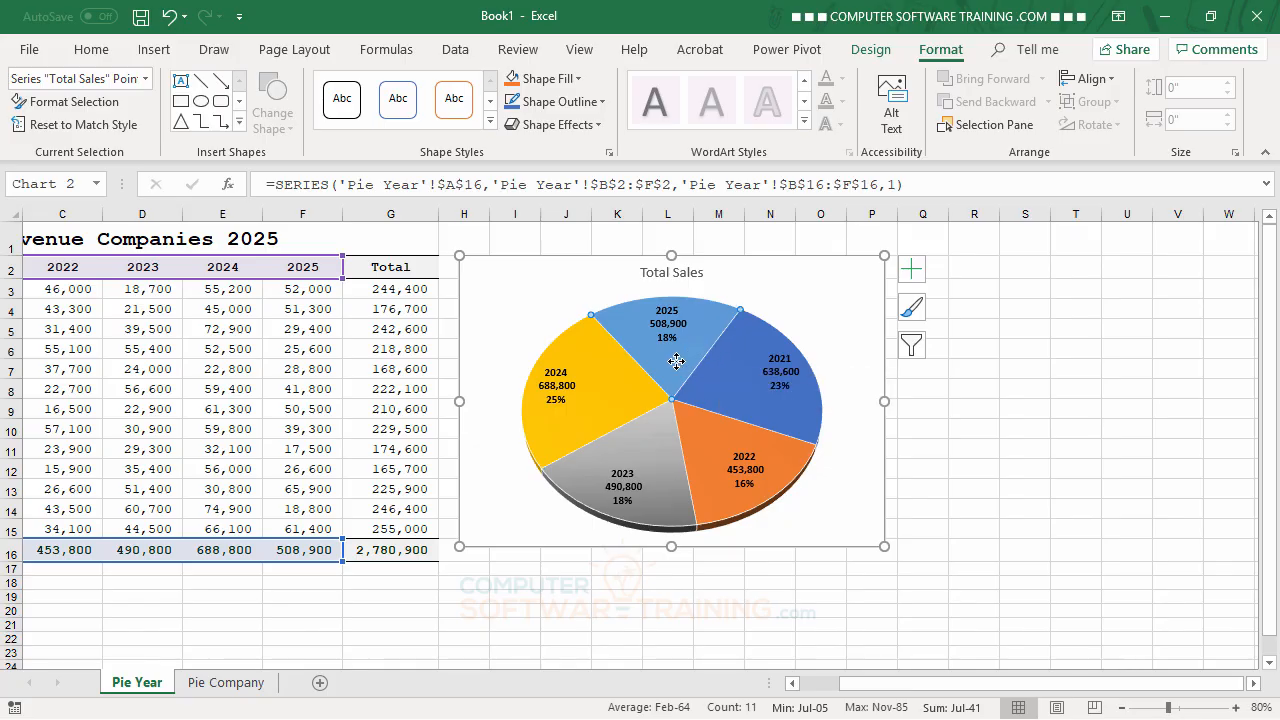
left_click(1054, 323)
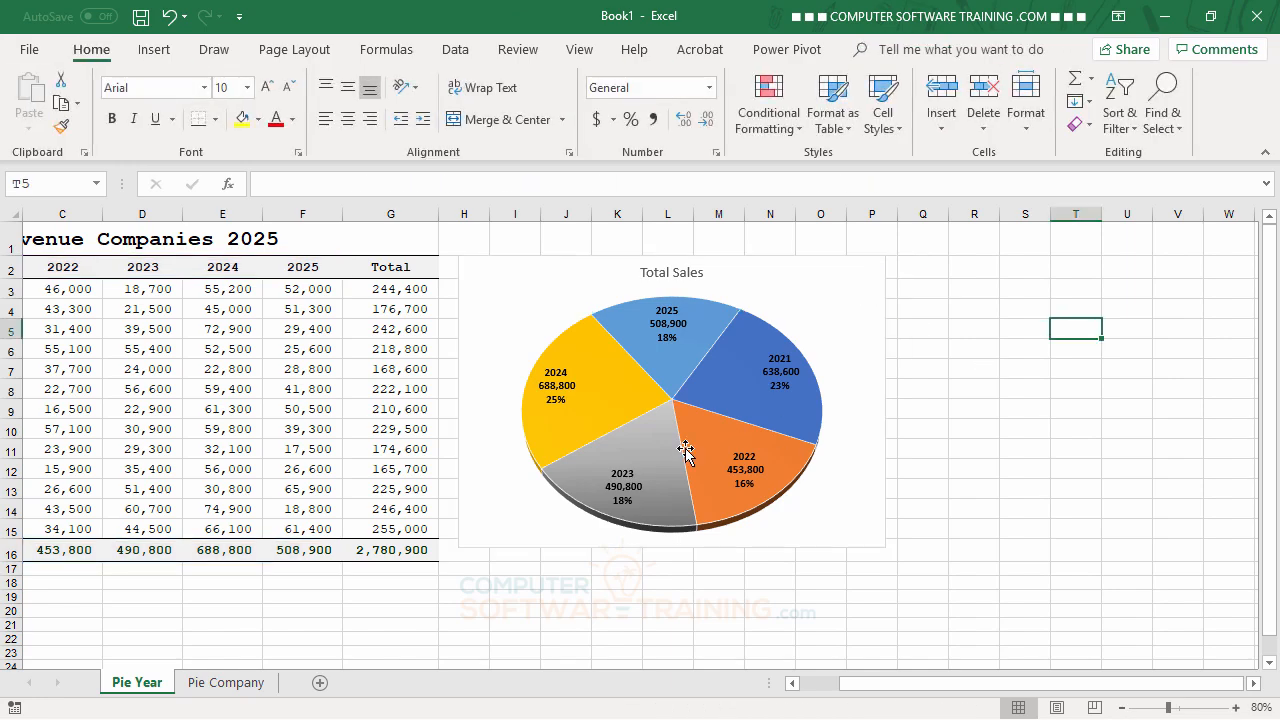
left_click(676, 360)
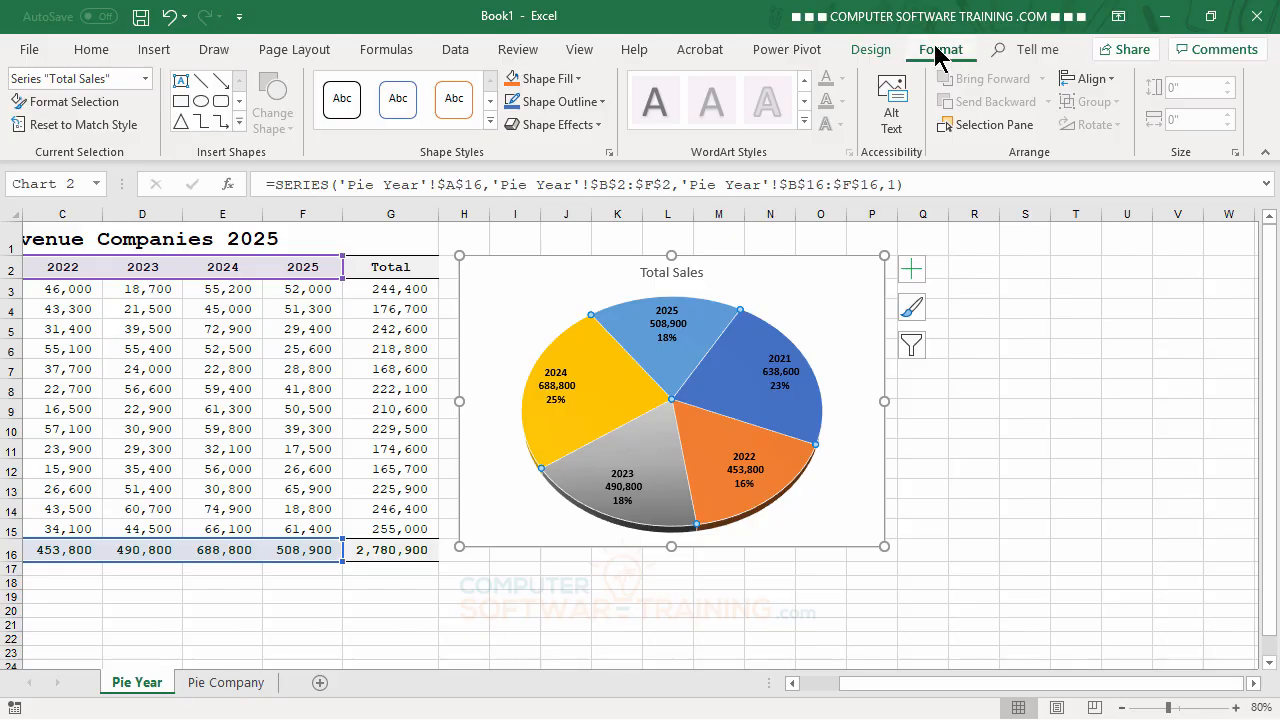
left_click(603, 102)
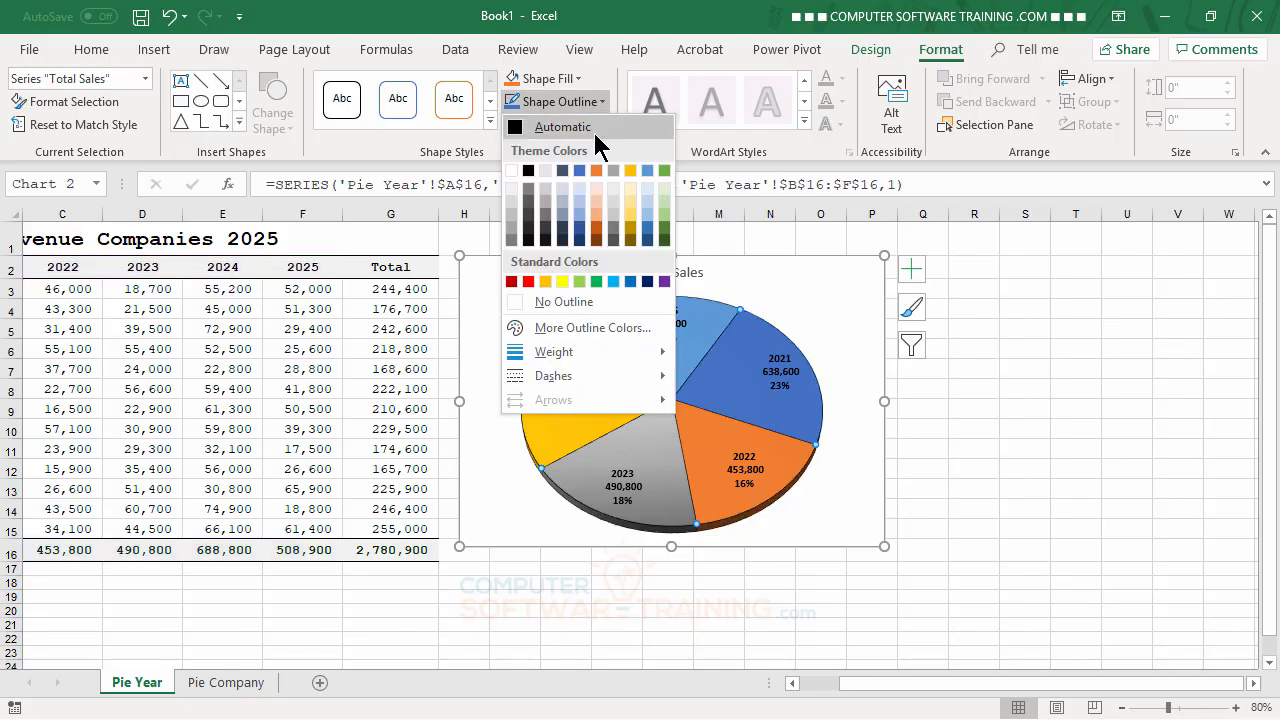
mouse_move(565, 350)
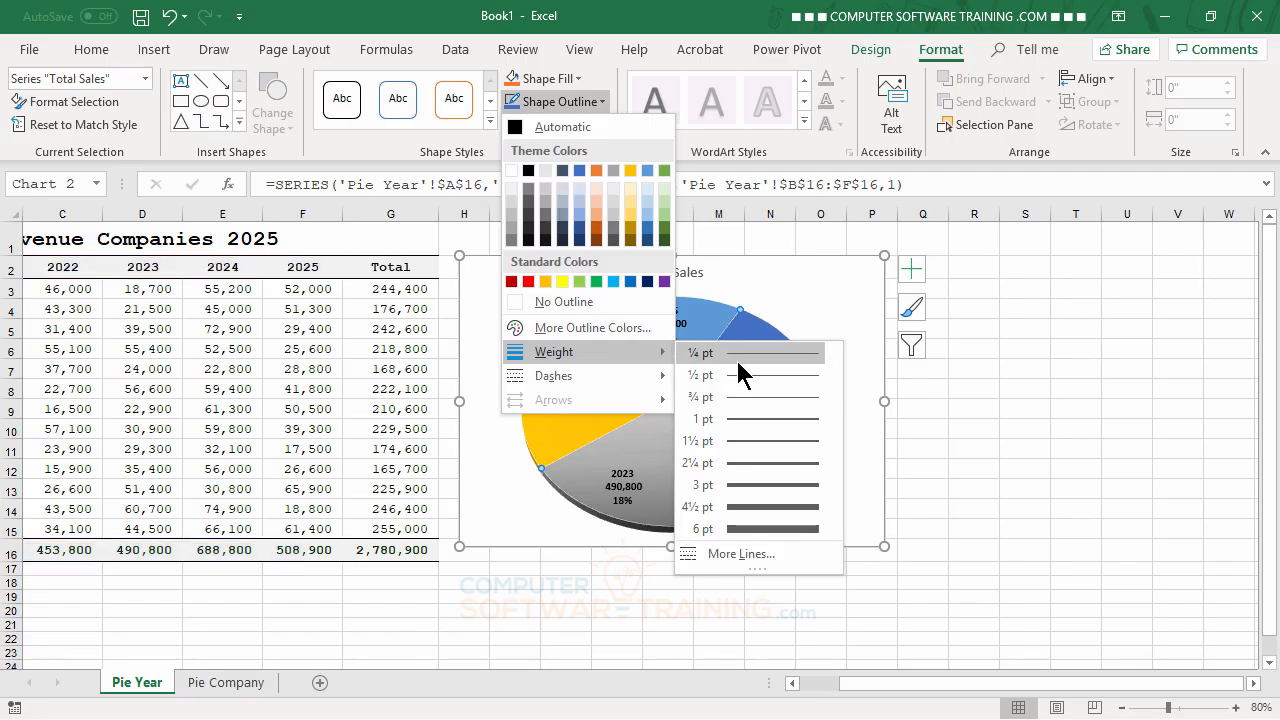
left_click(753, 417)
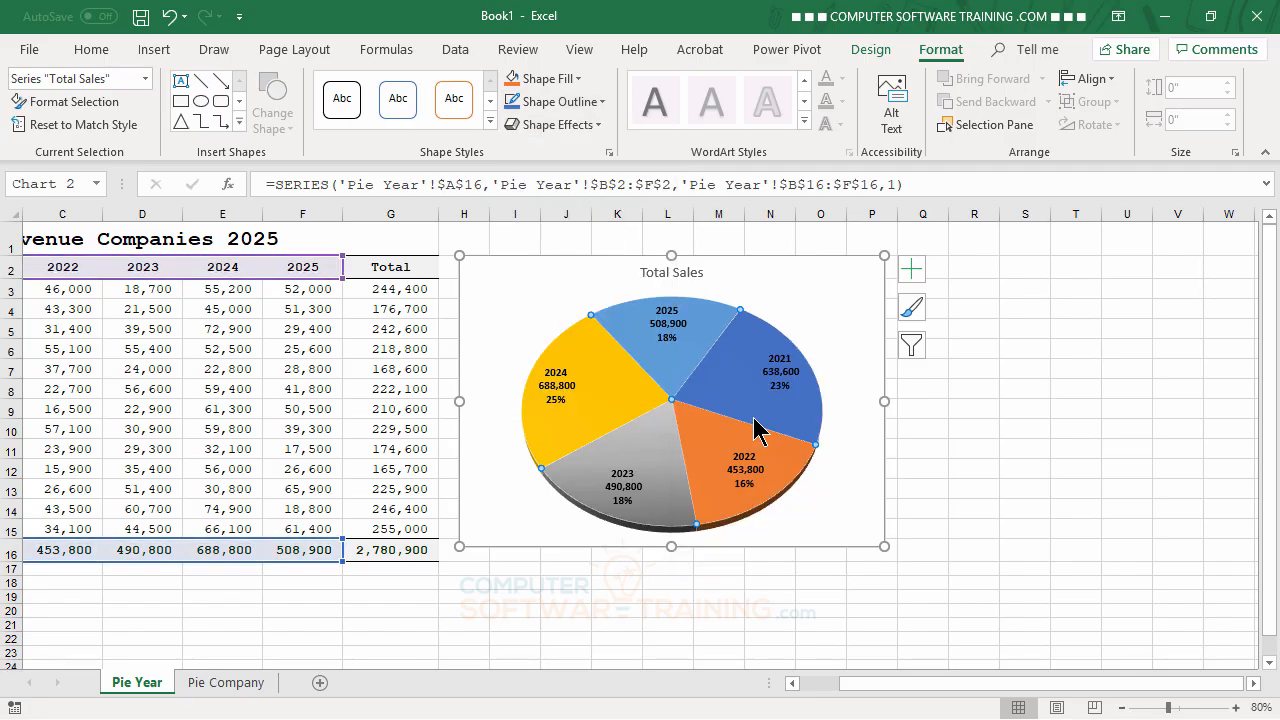
left_click(600, 100)
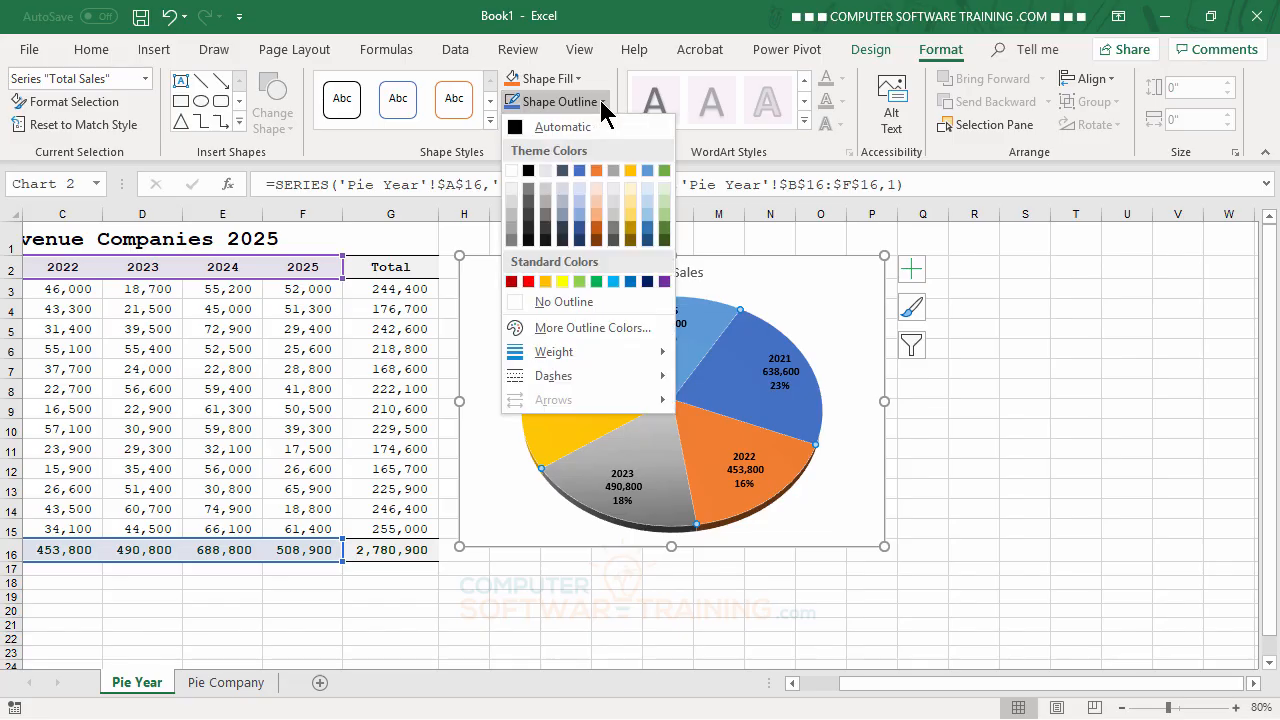
left_click(528, 170)
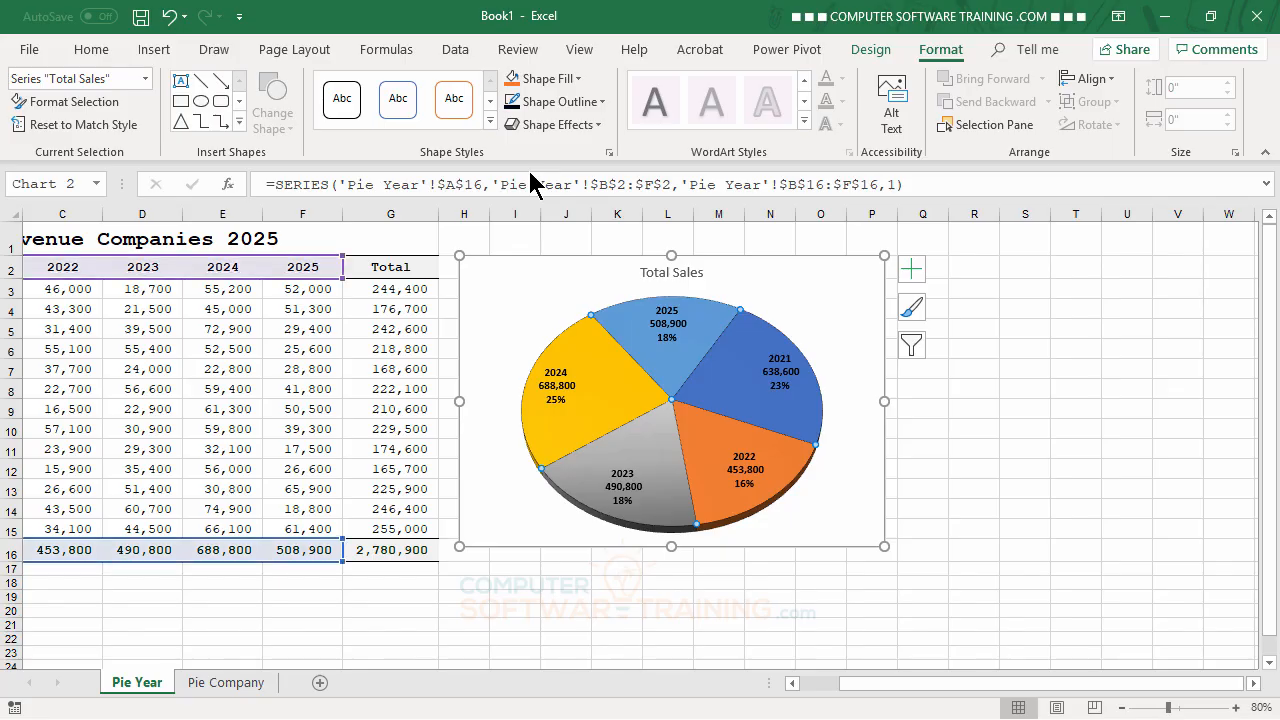
left_click(1028, 390)
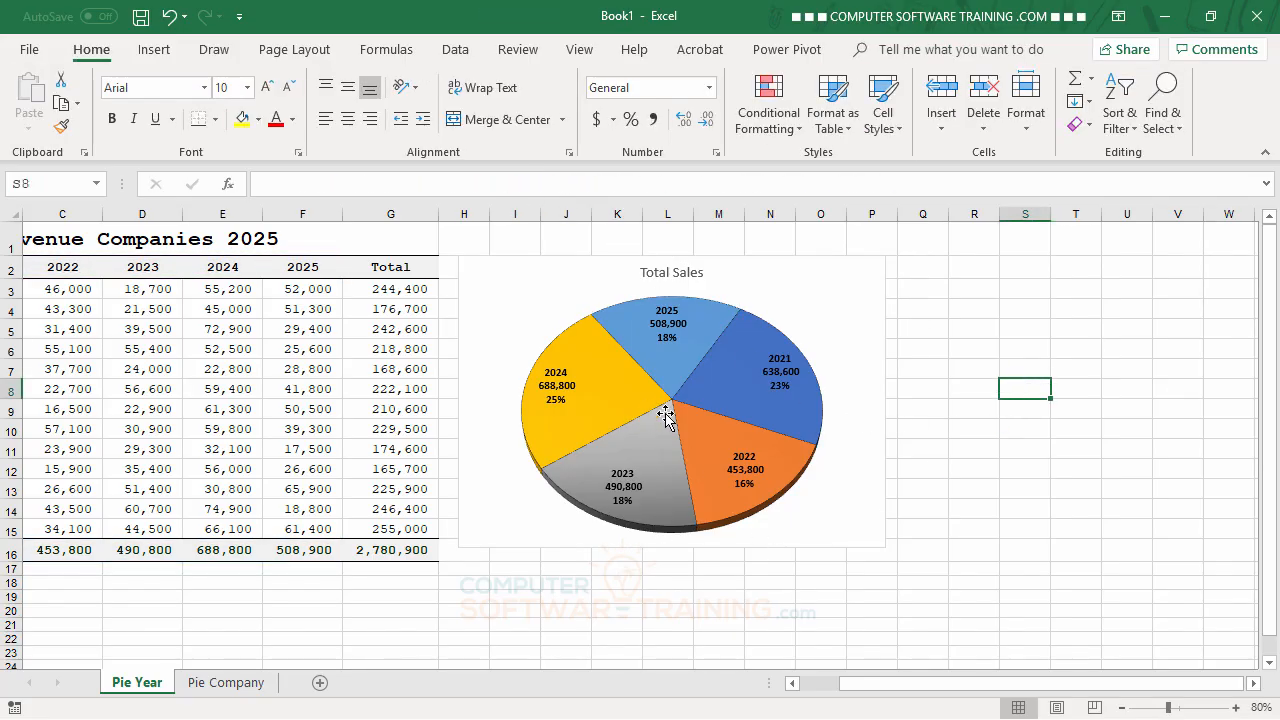
Step: Set the outline weight of all slices in the Total Sales pie series to 2¼ pt
left_click(668, 360)
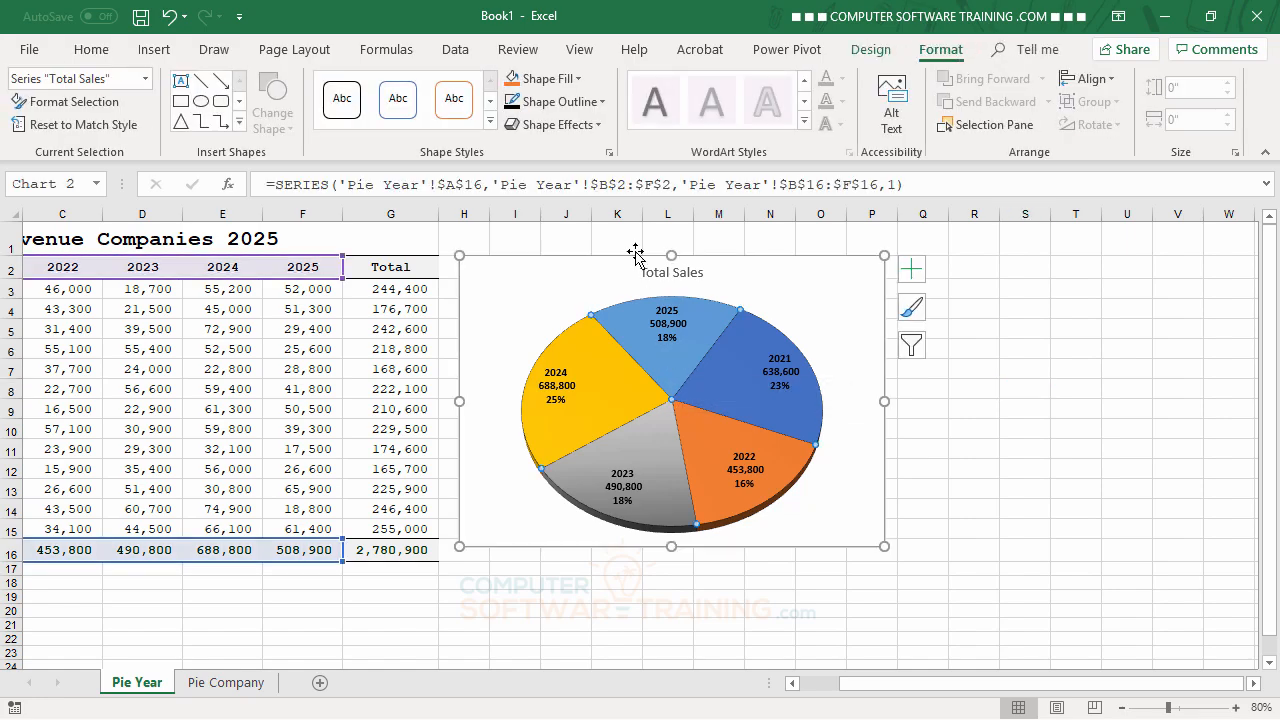
left_click(600, 101)
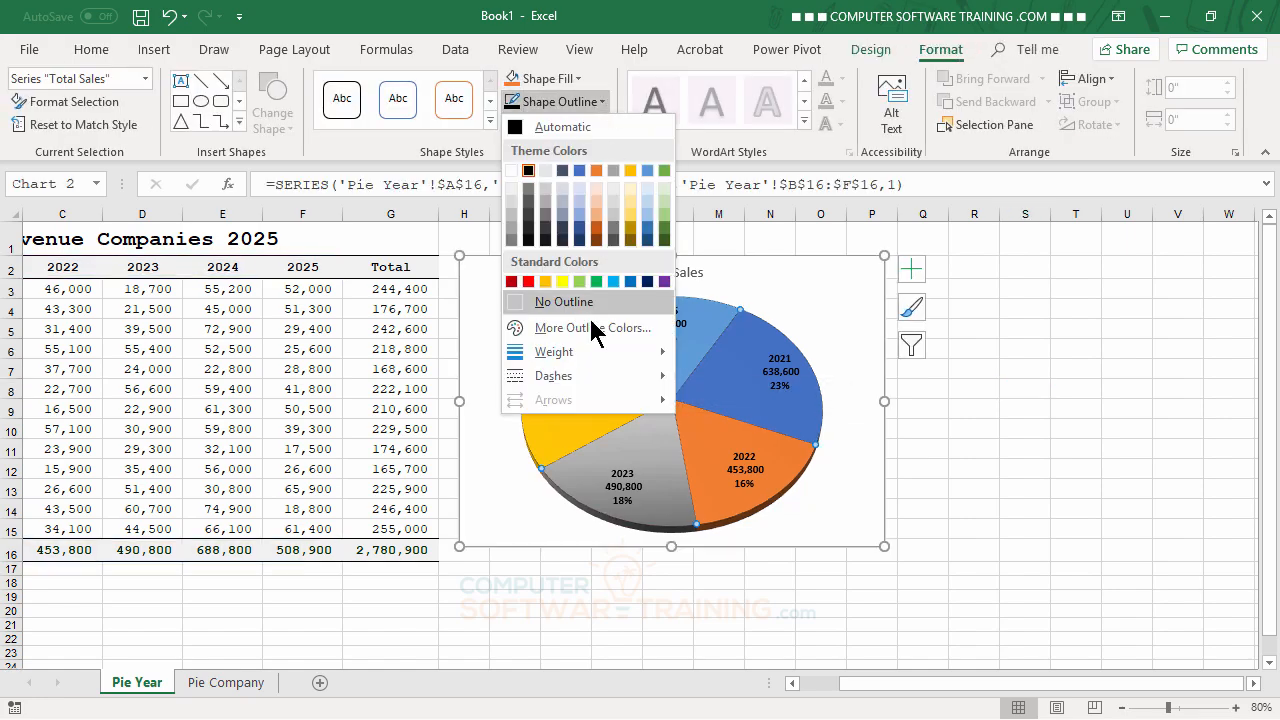
mouse_move(595, 352)
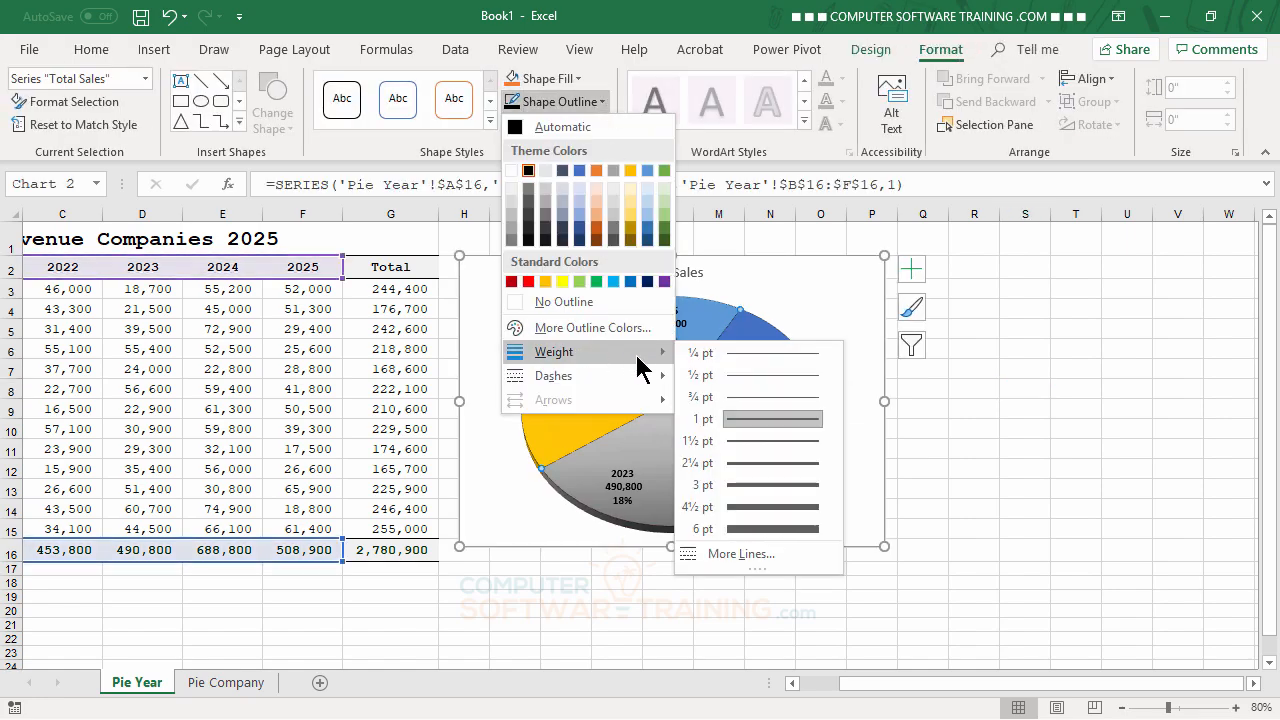
left_click(746, 464)
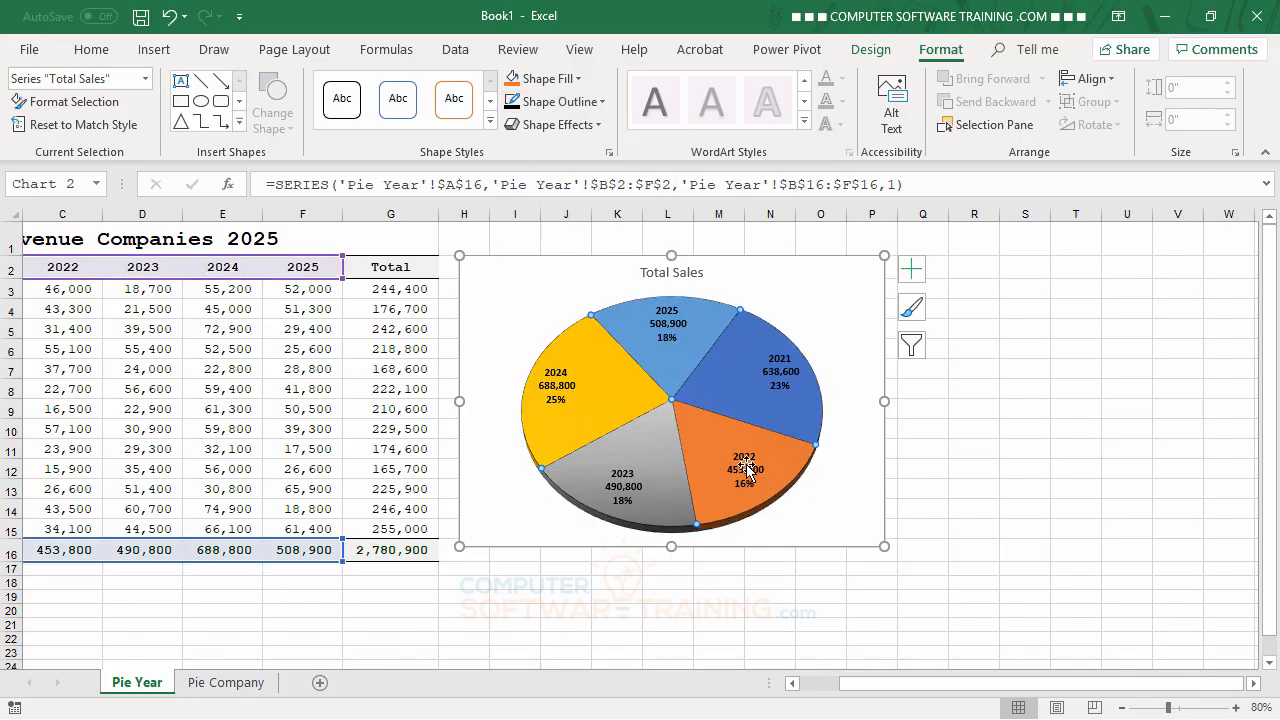
left_click(1002, 347)
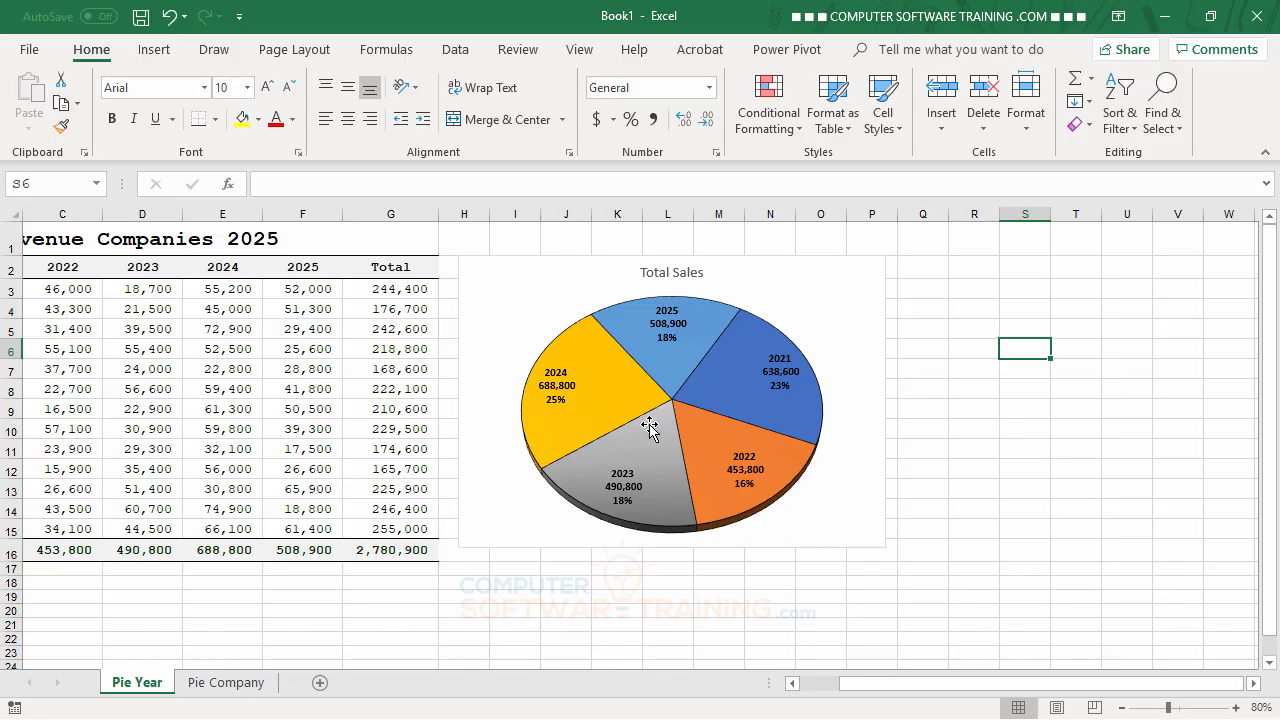
Step: Examine the preset shape effects available for the Total Sales pie series without applying one
mouse_move(712, 502)
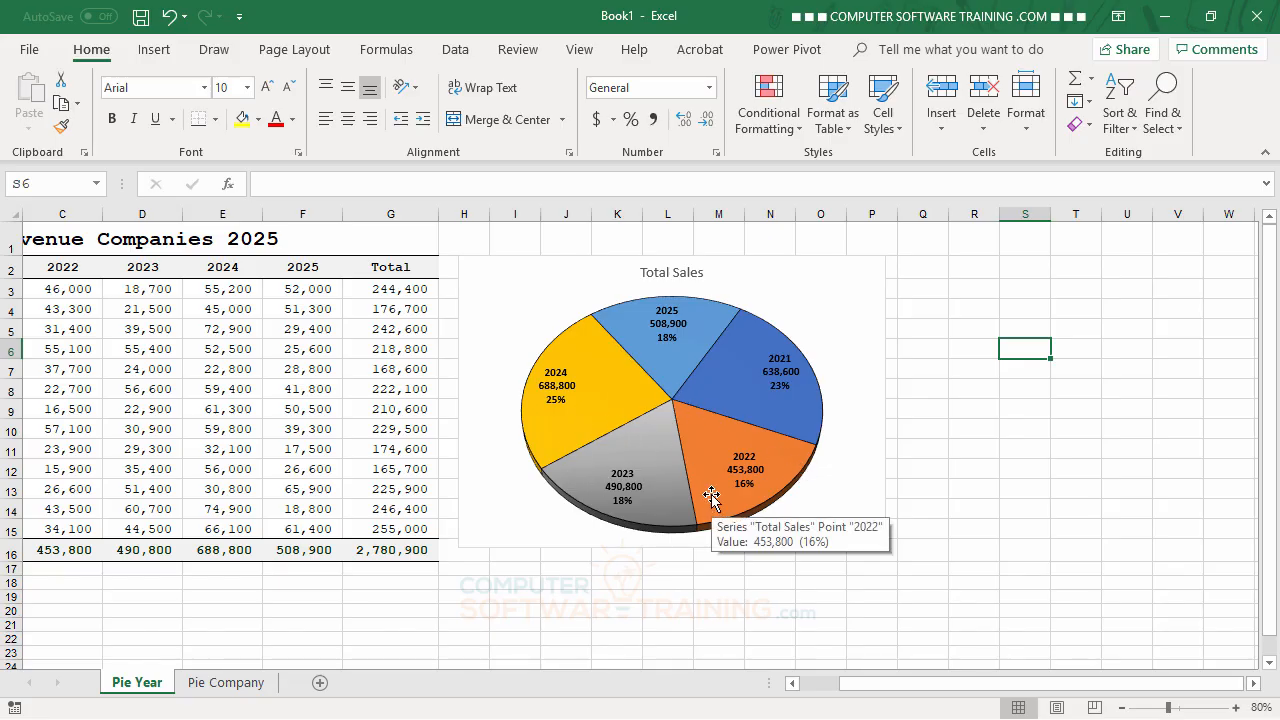
left_click(756, 333)
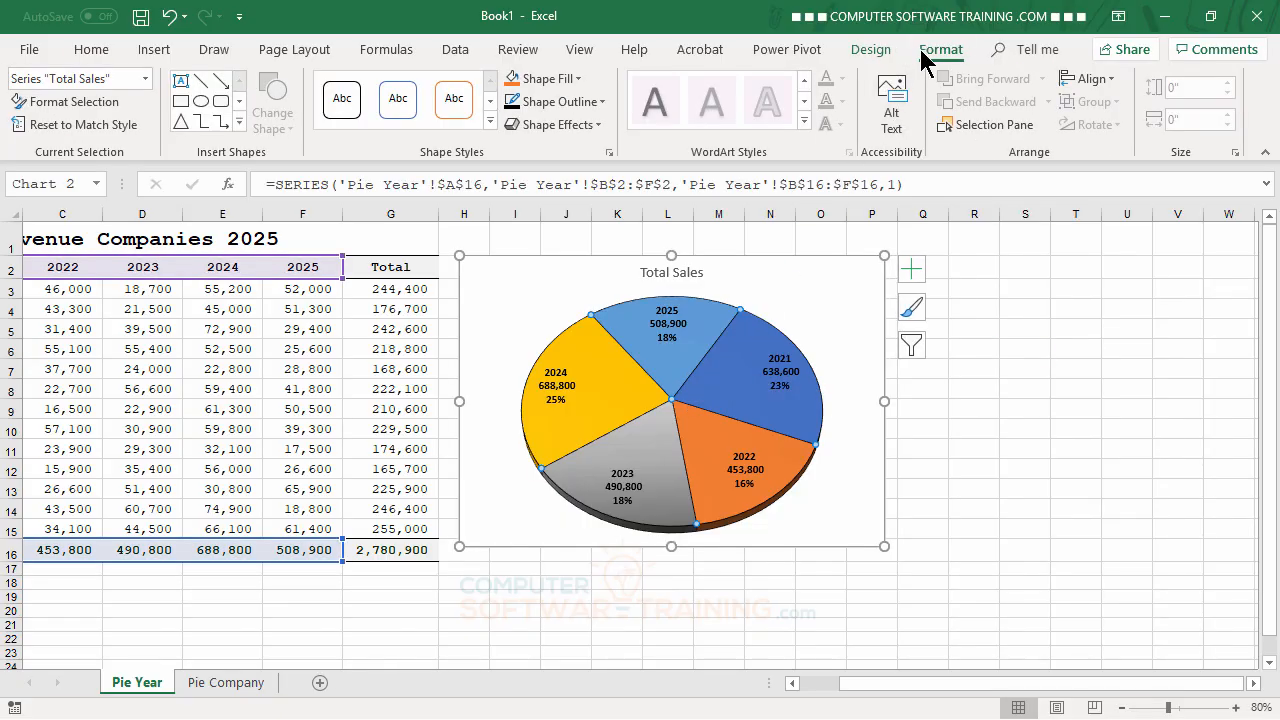
left_click(595, 124)
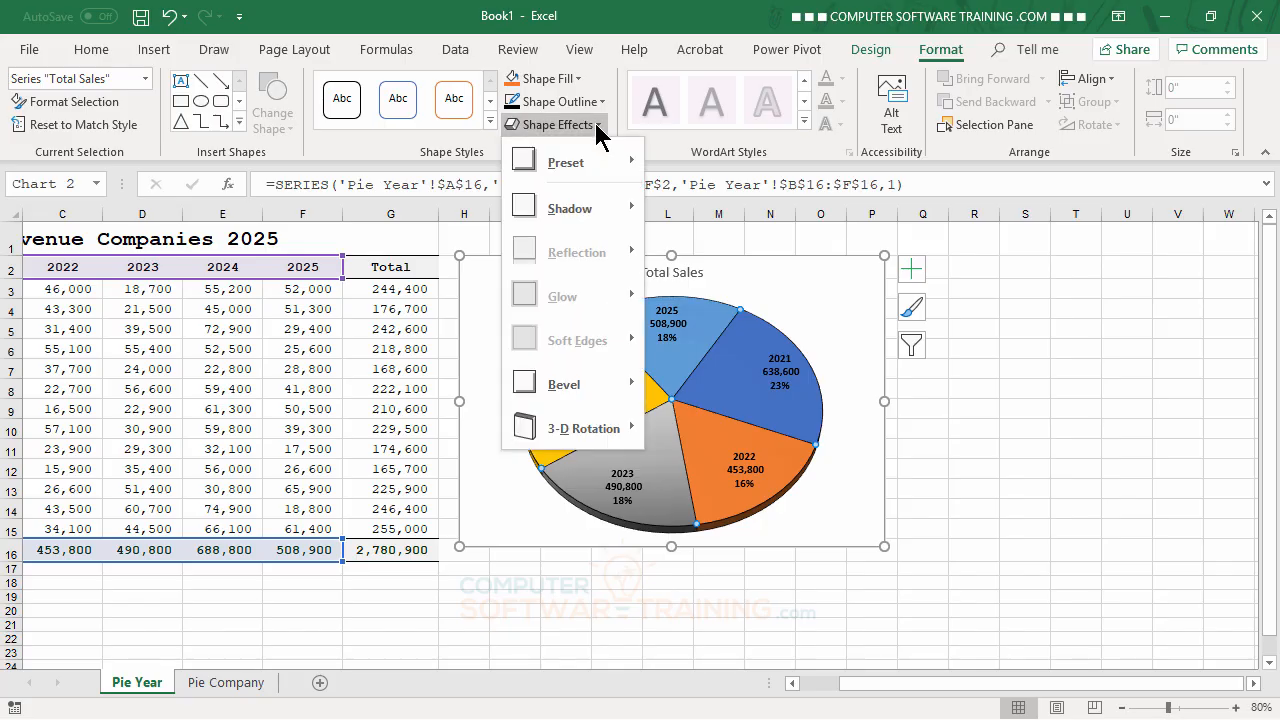
mouse_move(601, 170)
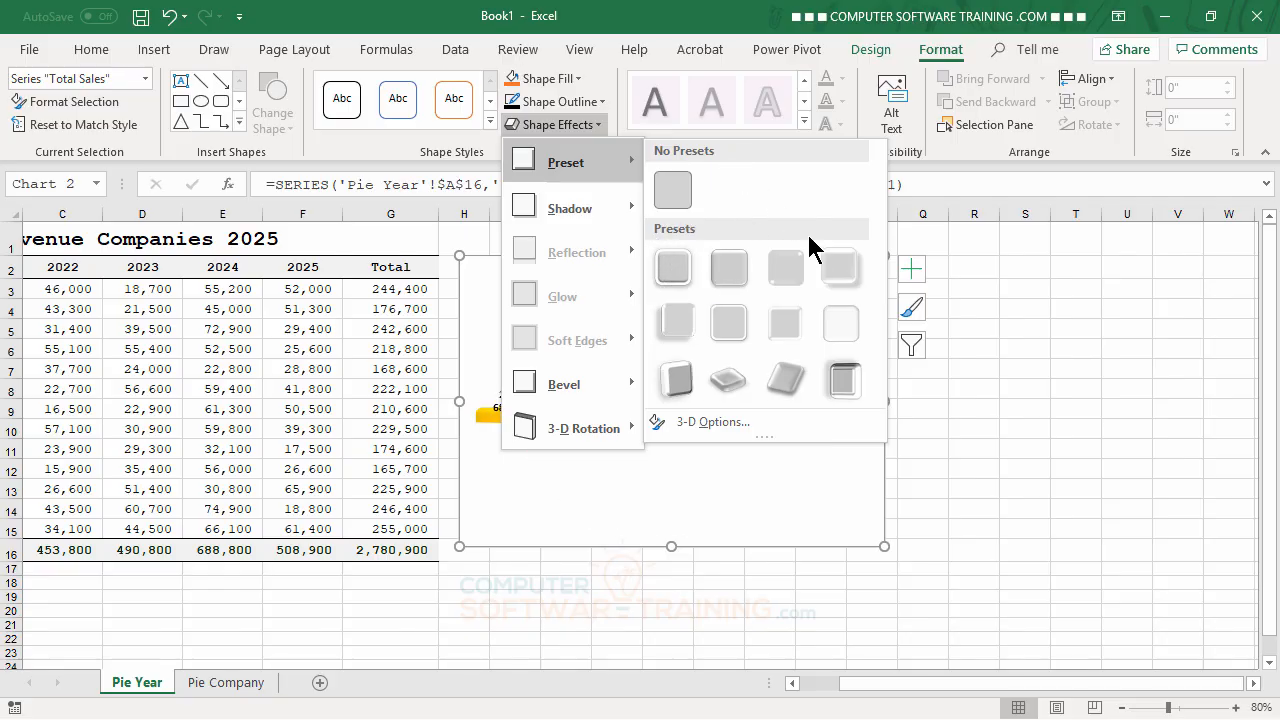
left_click(1001, 314)
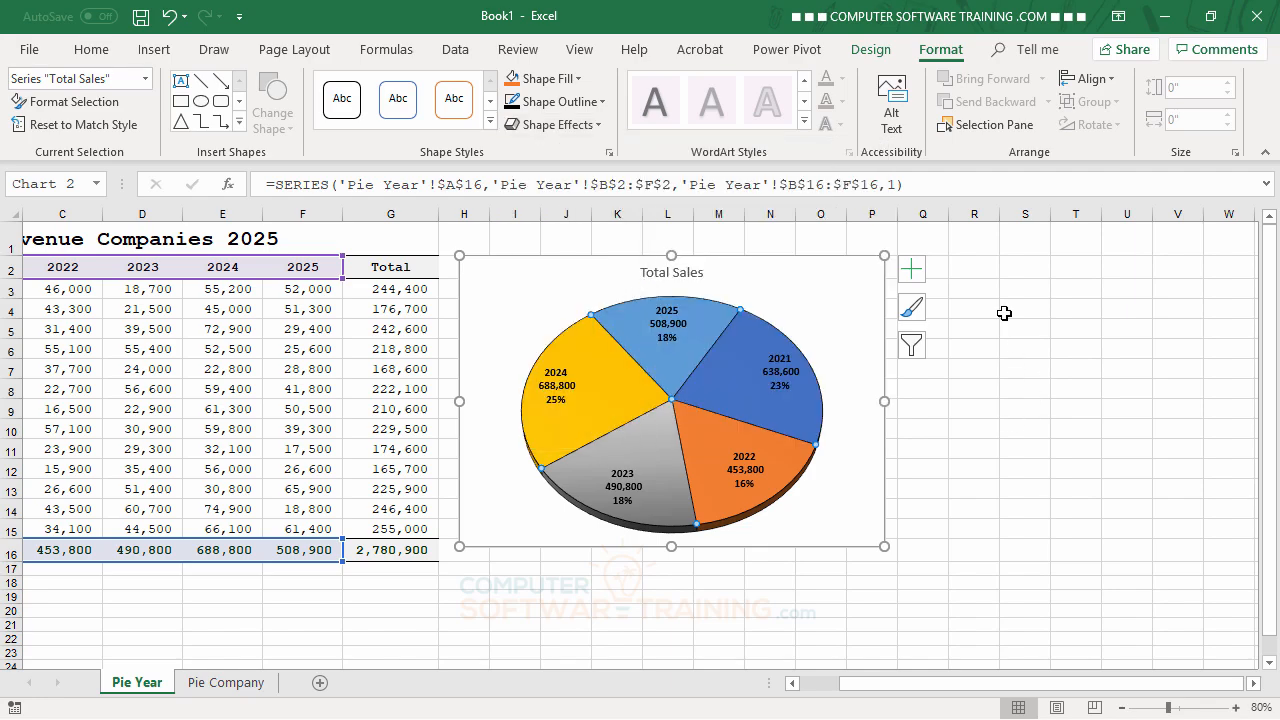
left_click(790, 684)
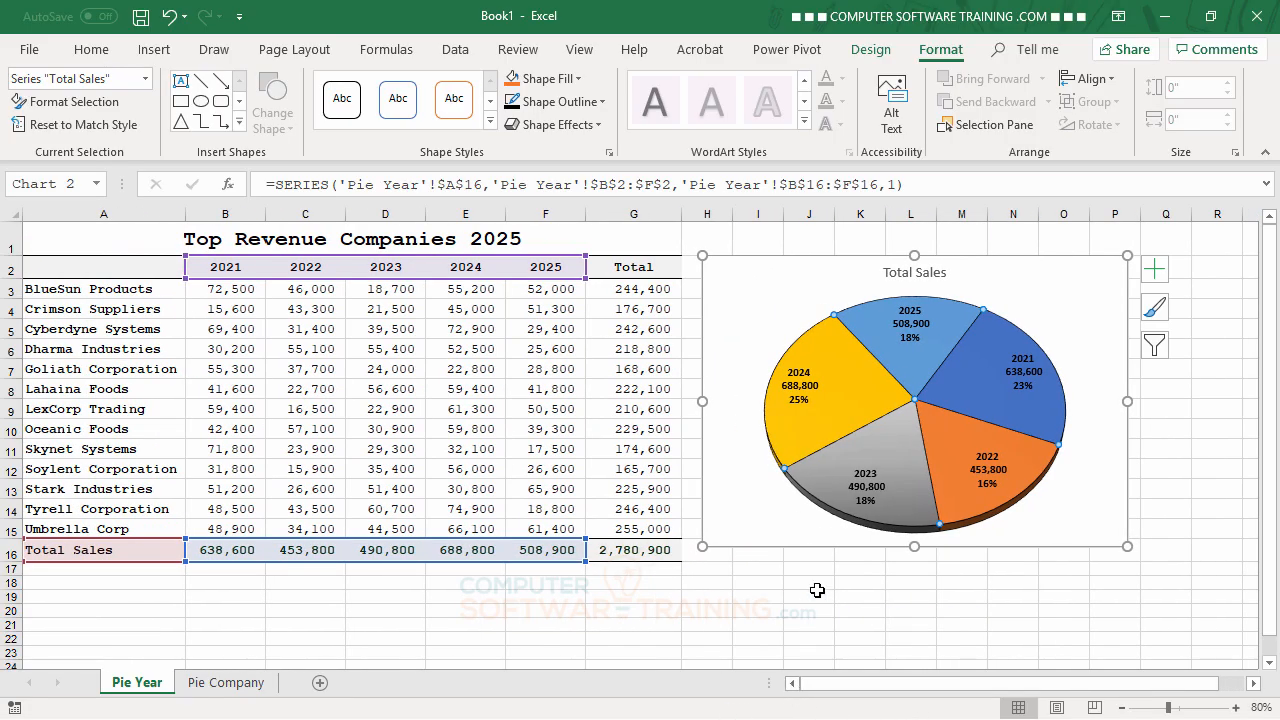
left_click(587, 127)
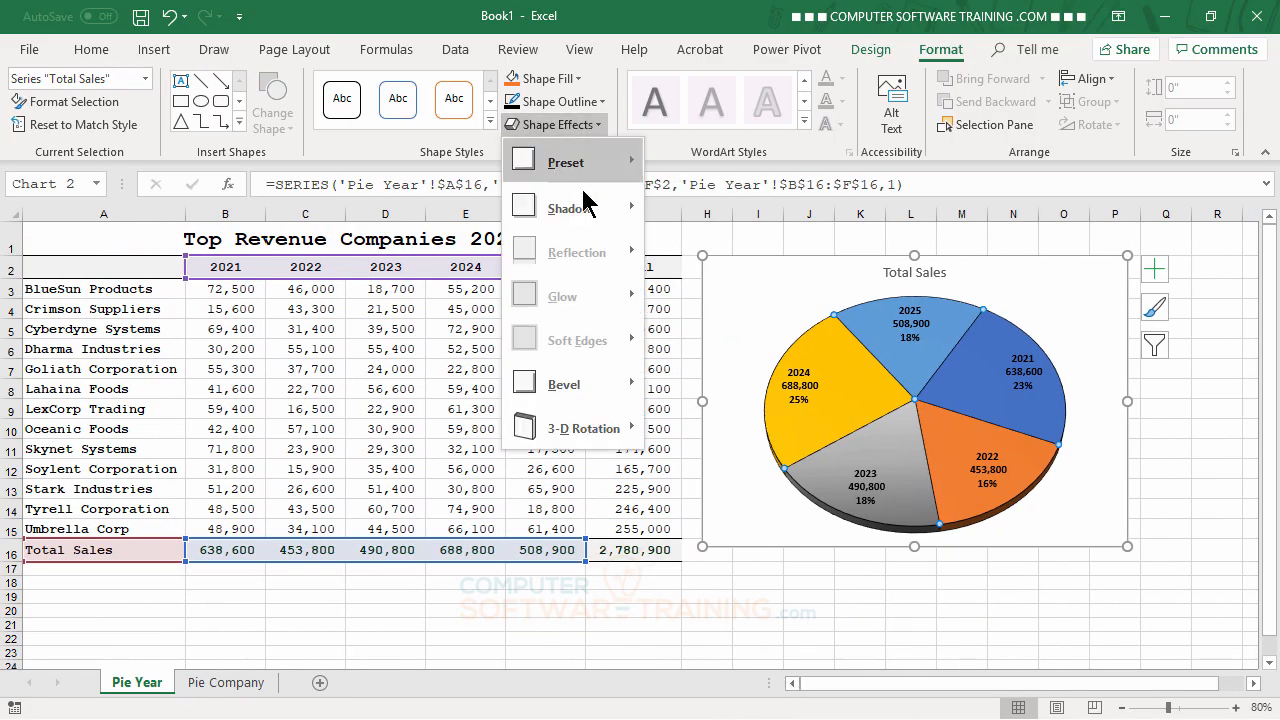
mouse_move(568, 386)
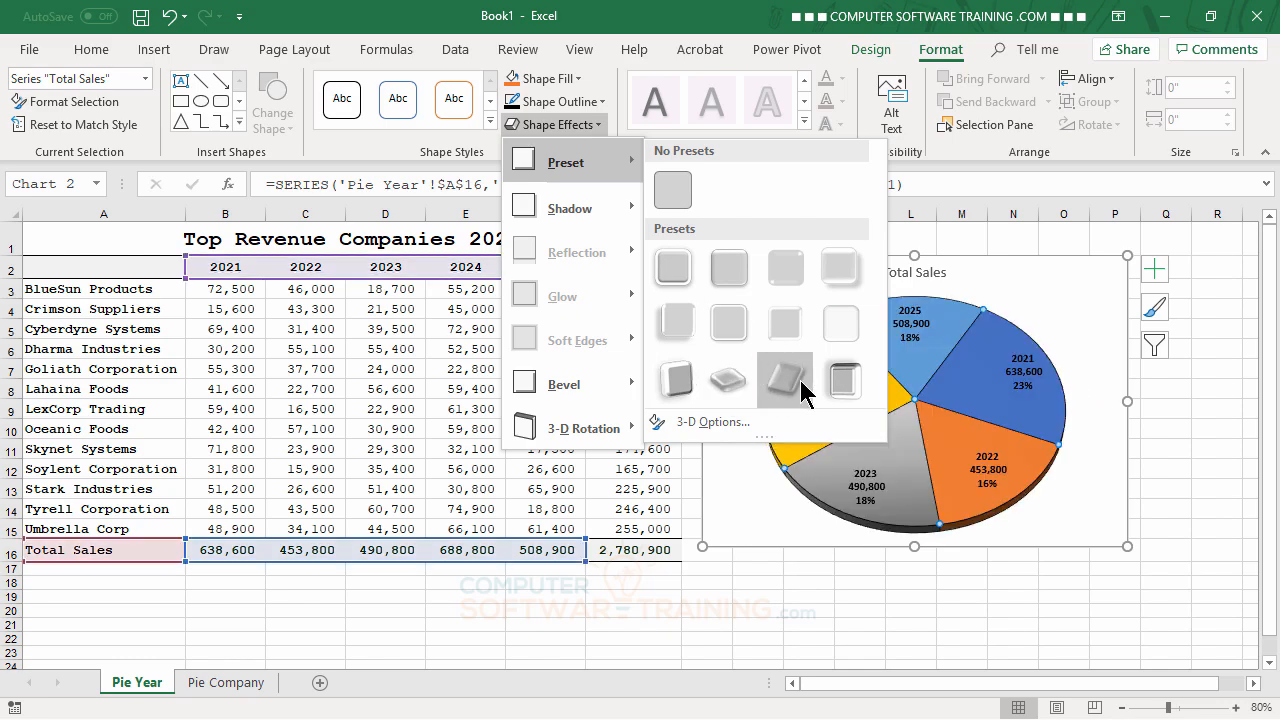
left_click(1071, 292)
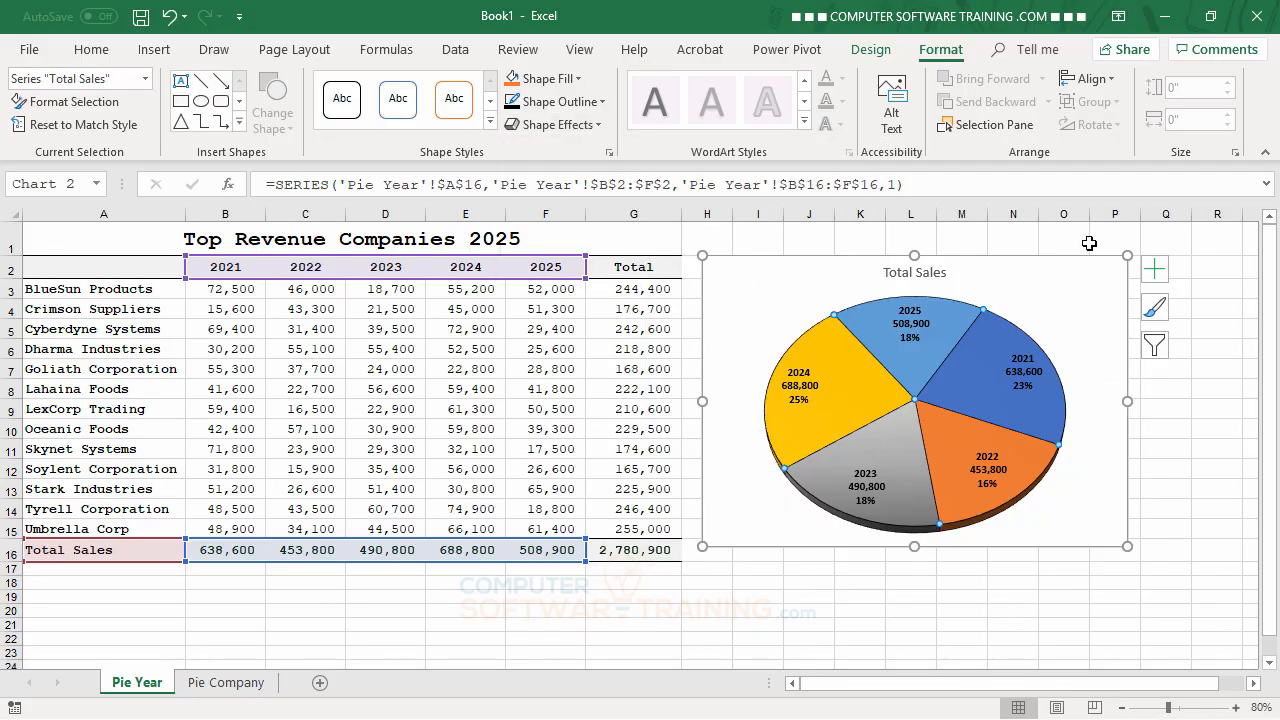
Step: Remove the chart area's background and border by setting No fill and No line, and close its formatting options
left_click(1075, 284)
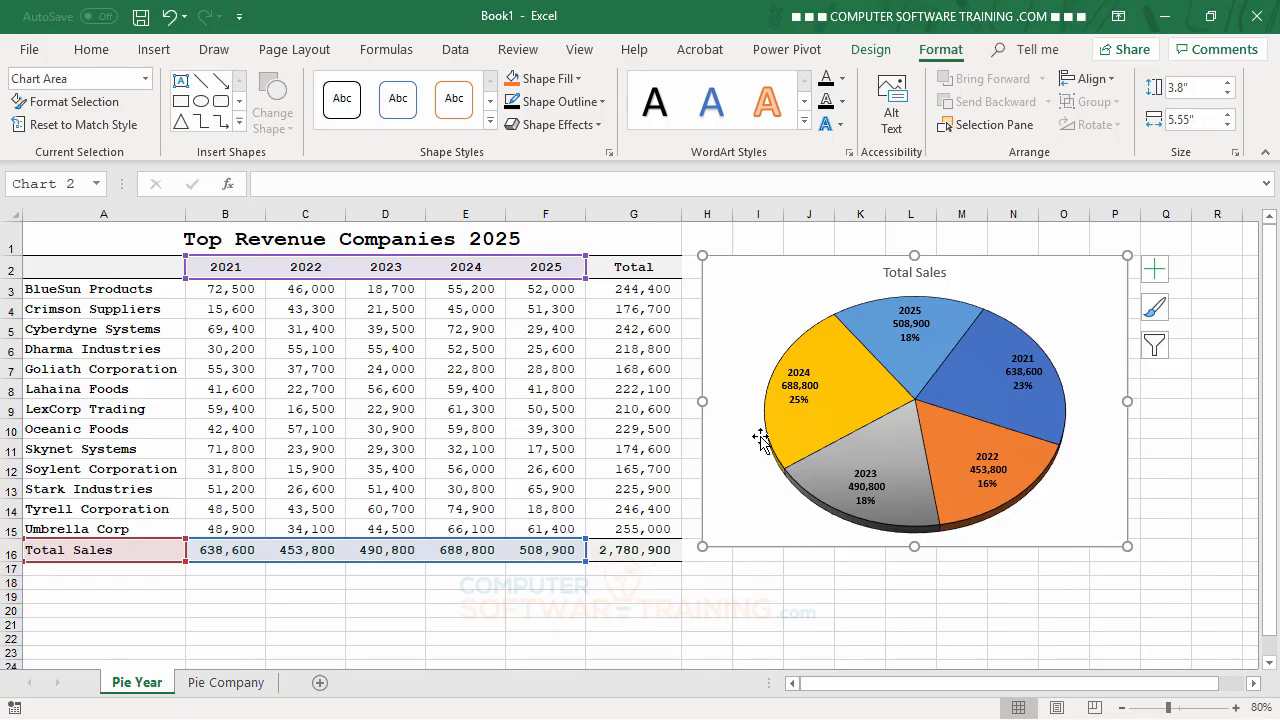
double_click(735, 283)
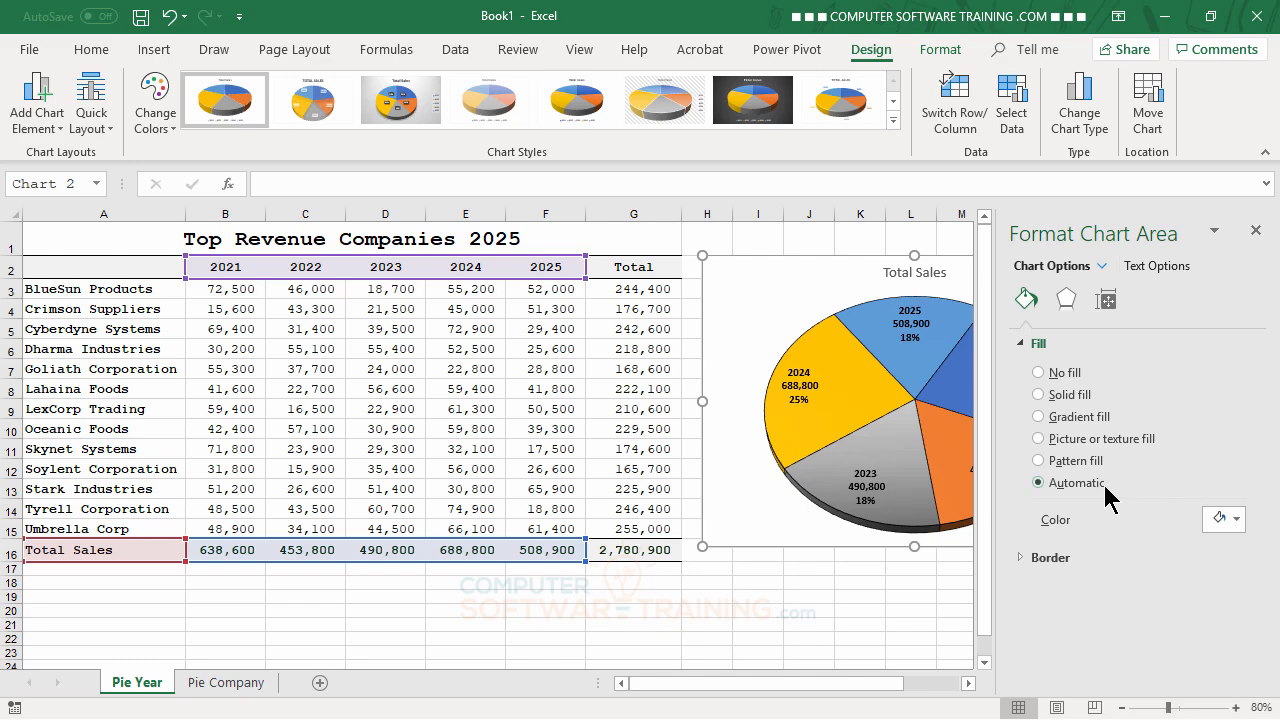
left_click(1043, 378)
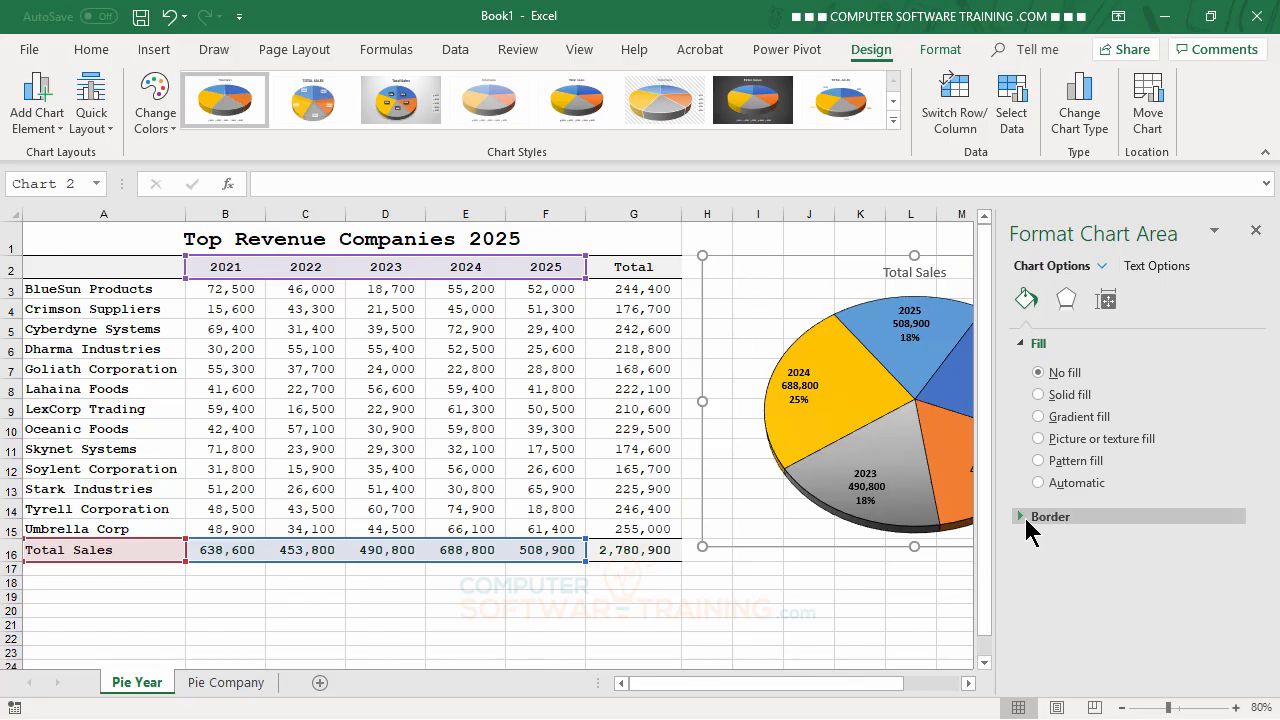
left_click(1023, 515)
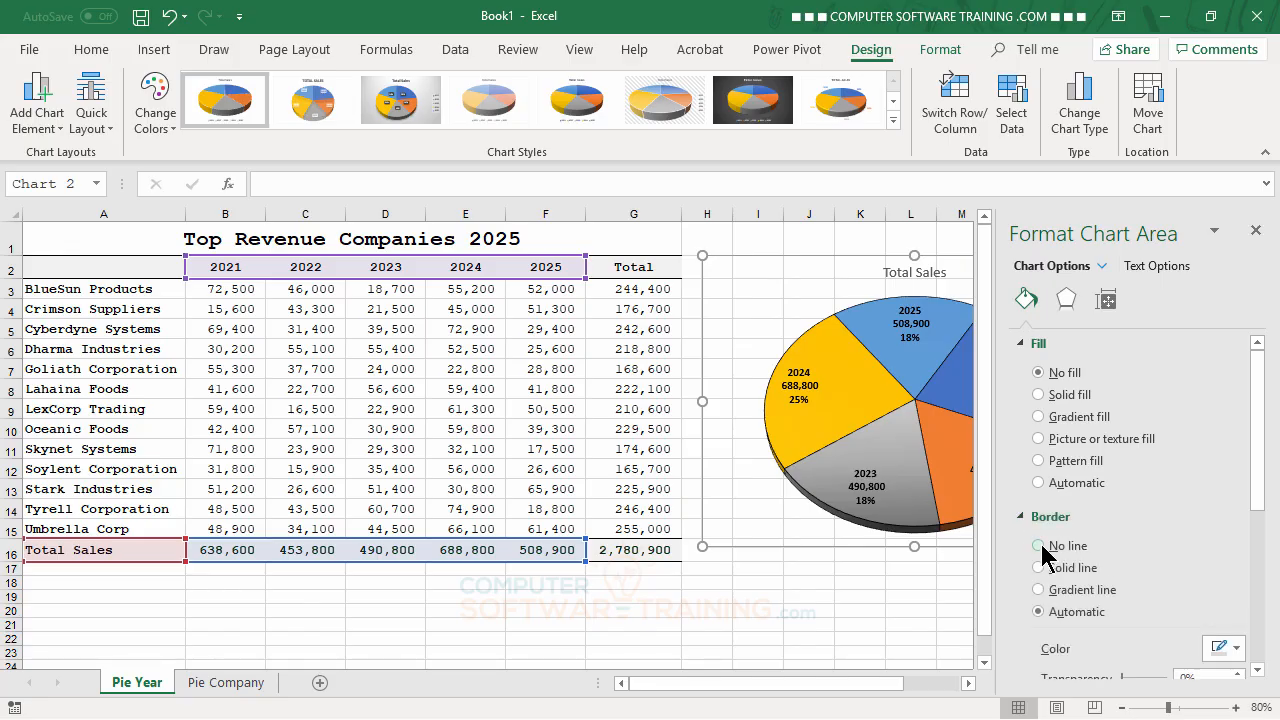
left_click(1040, 546)
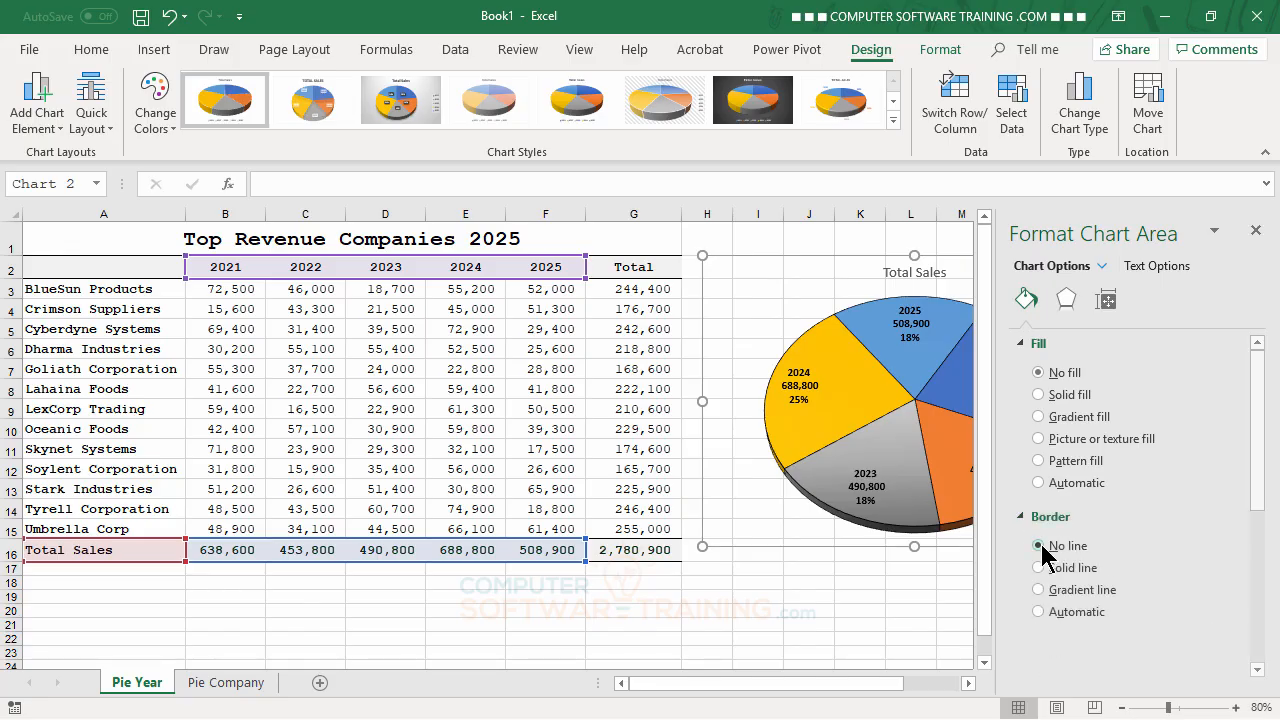
left_click(1256, 232)
left_click(1217, 543)
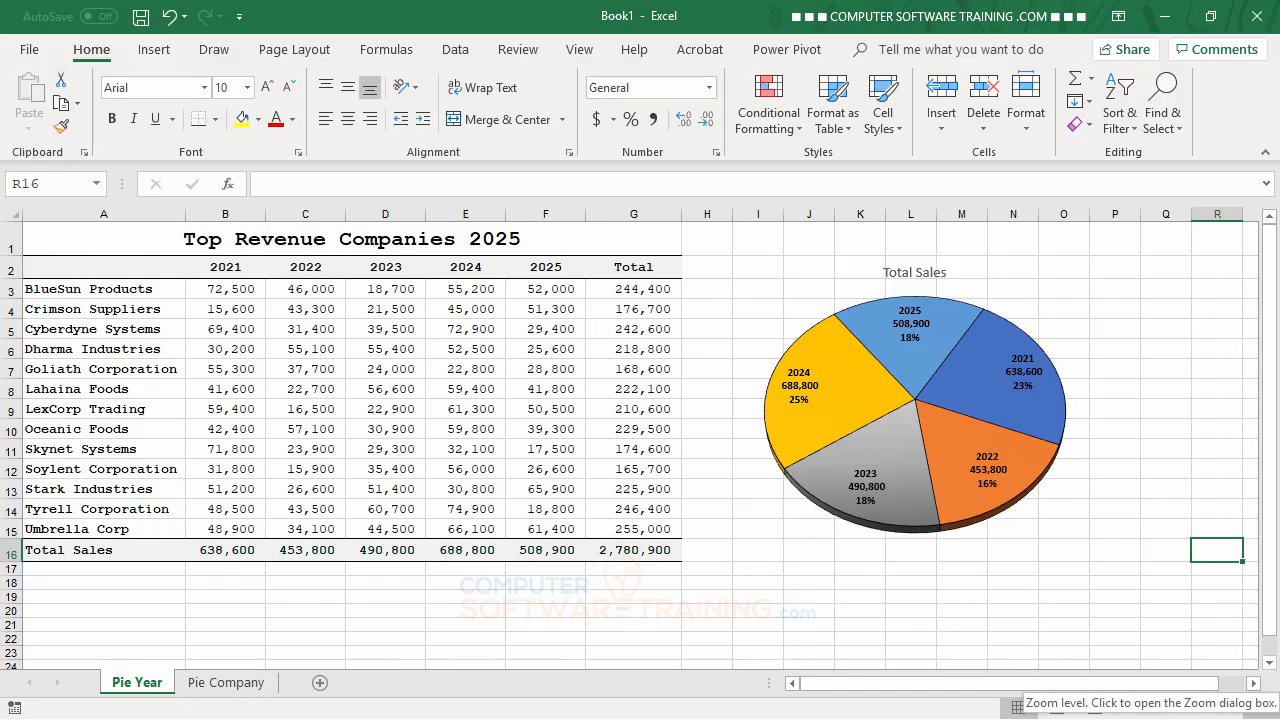
Step: Move the whole Total Sales pie chart slightly closer to the sales table and deselect it
left_click(1060, 296)
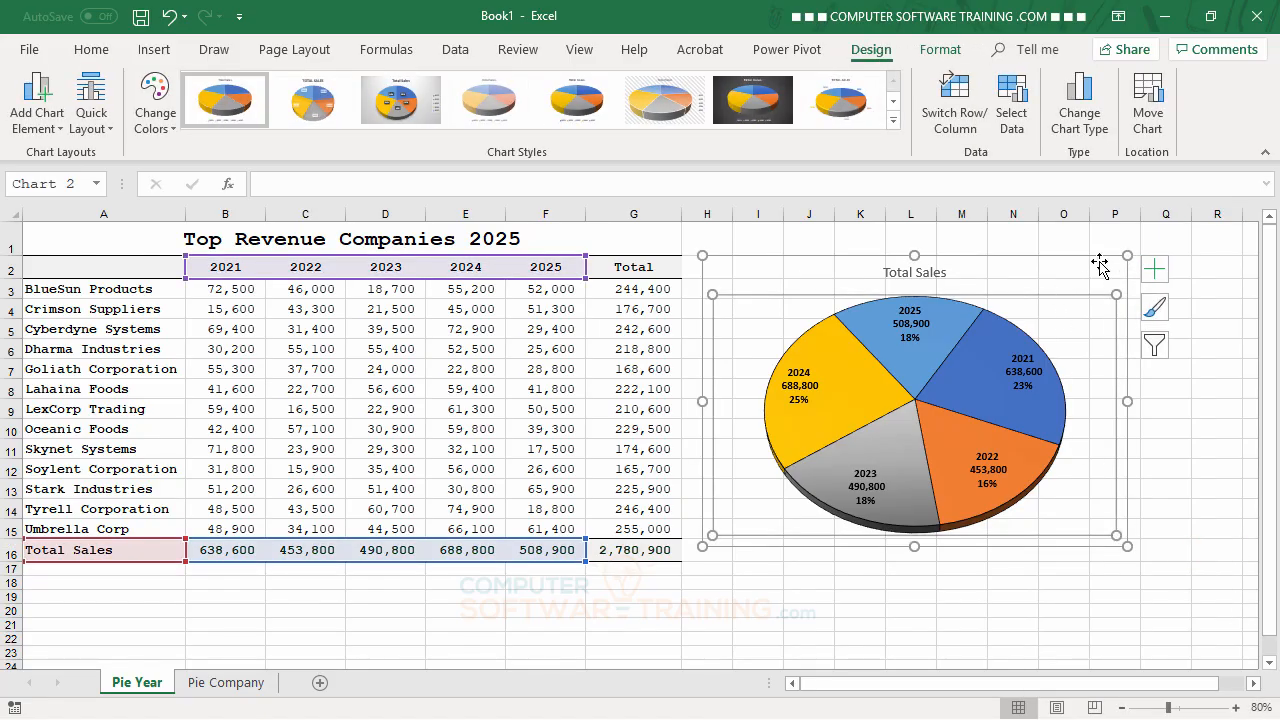
left_click_drag(1088, 262, 1055, 257)
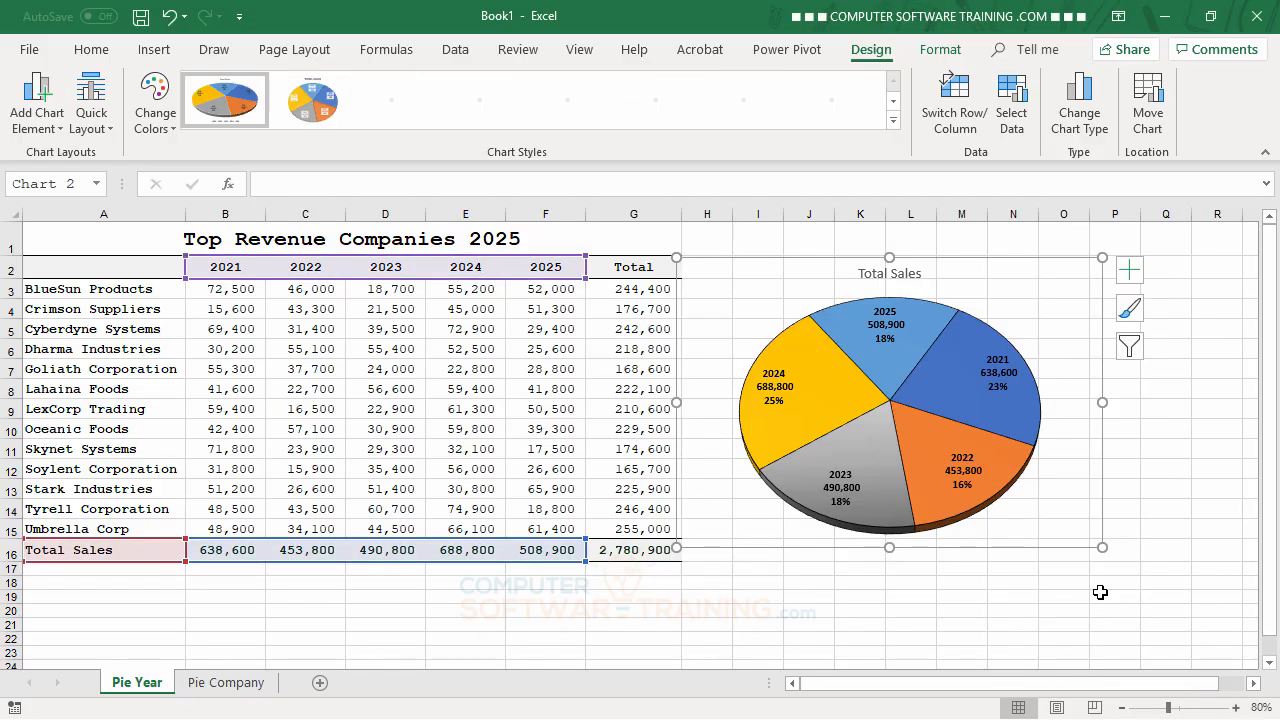
left_click(1168, 390)
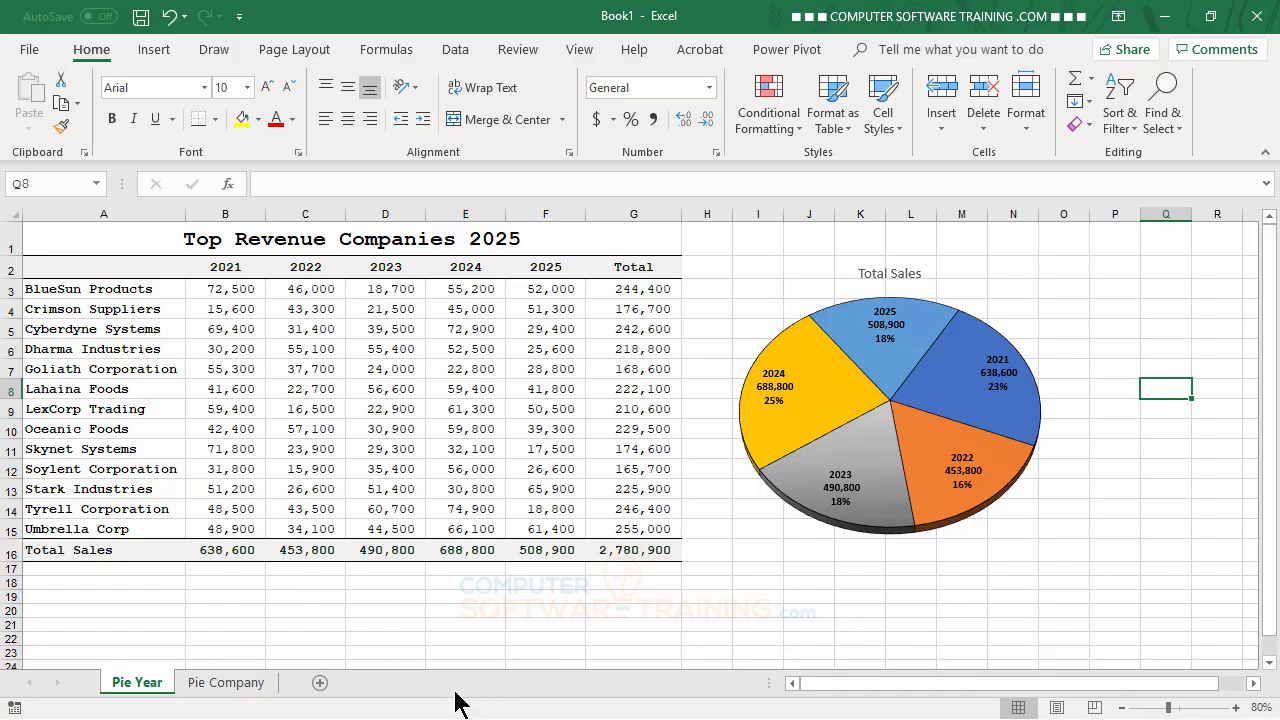
Step: On the Pie Company sheet, insert a 2-D pie chart from the company names in A2:A15 and the totals in G2:G15
left_click(230, 684)
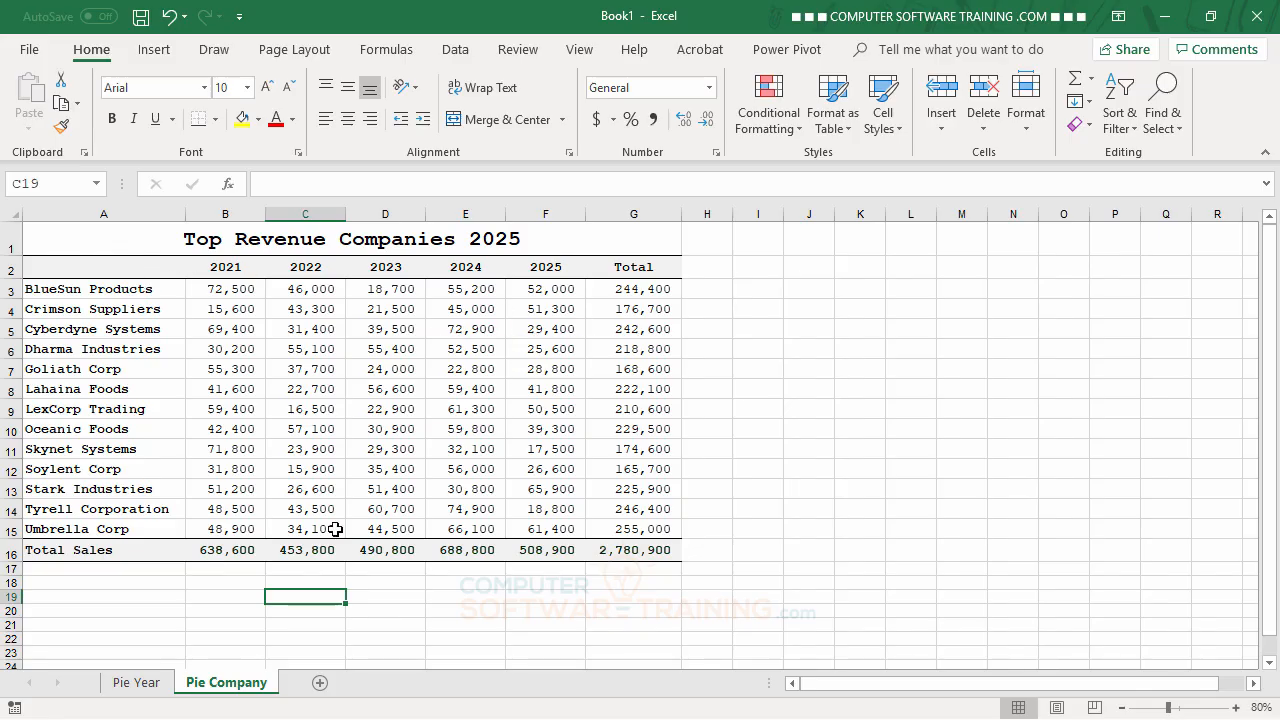
left_click(133, 682)
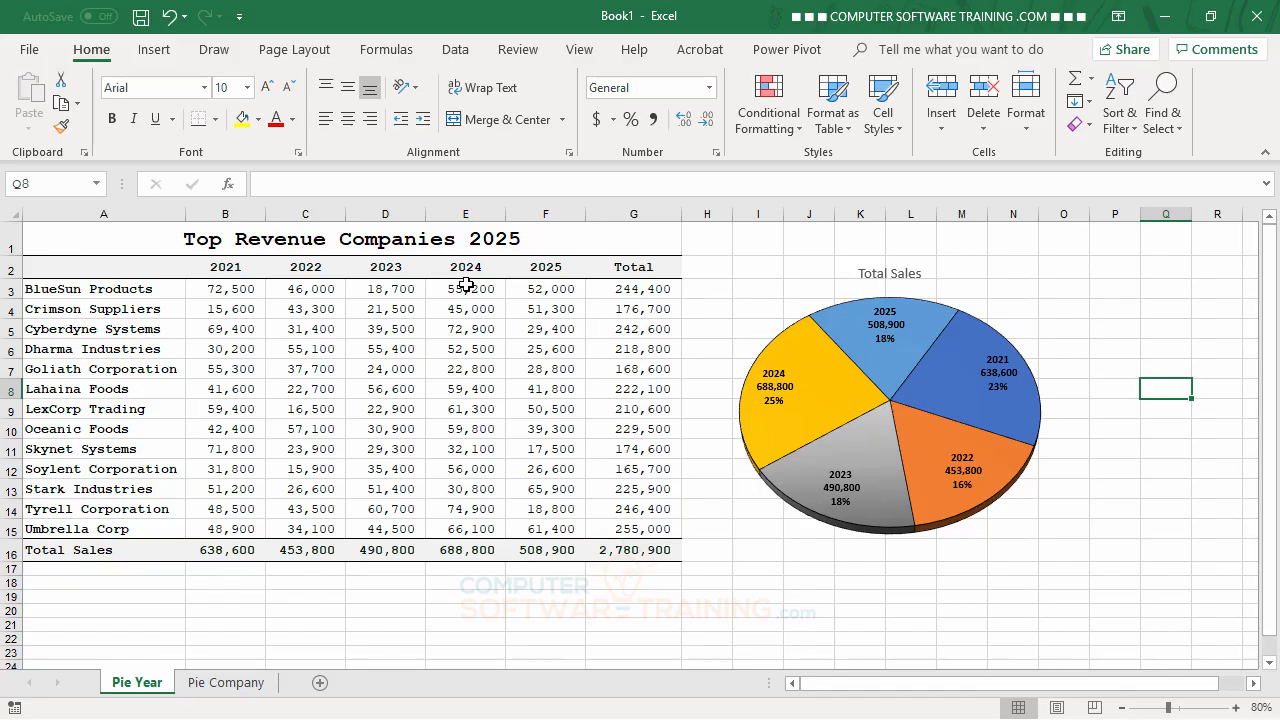
left_click(226, 684)
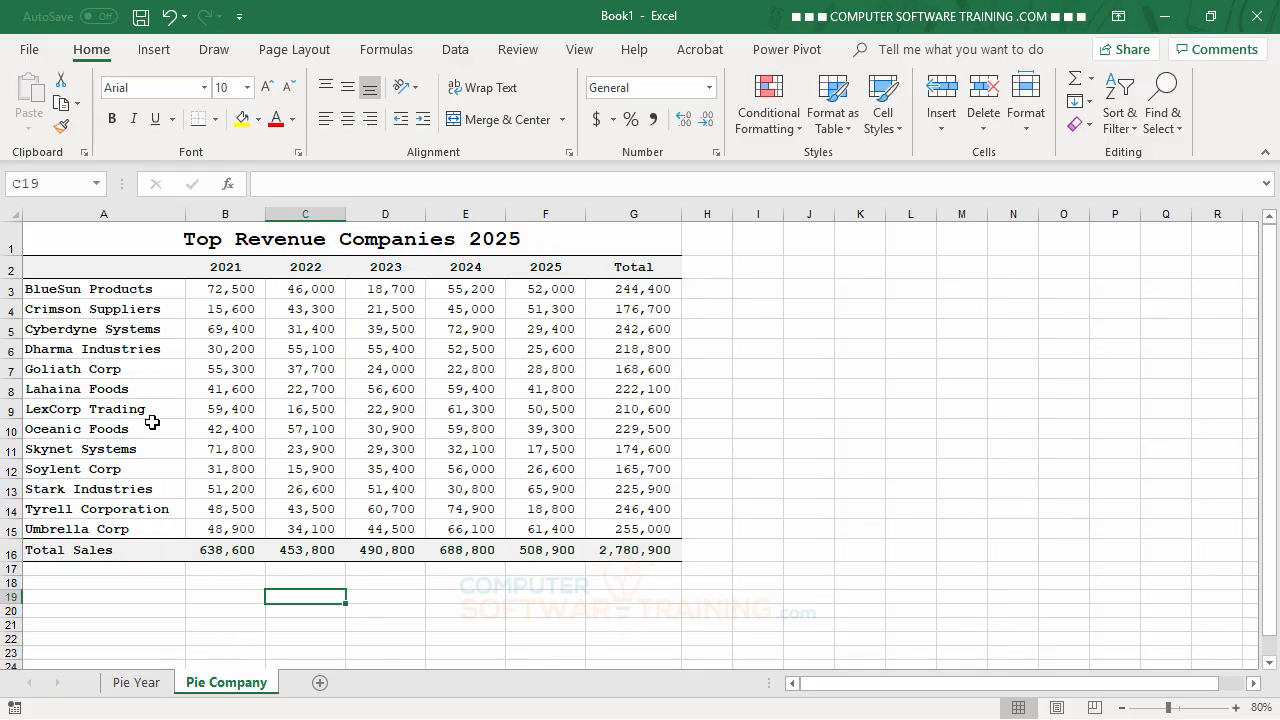
left_click(106, 268)
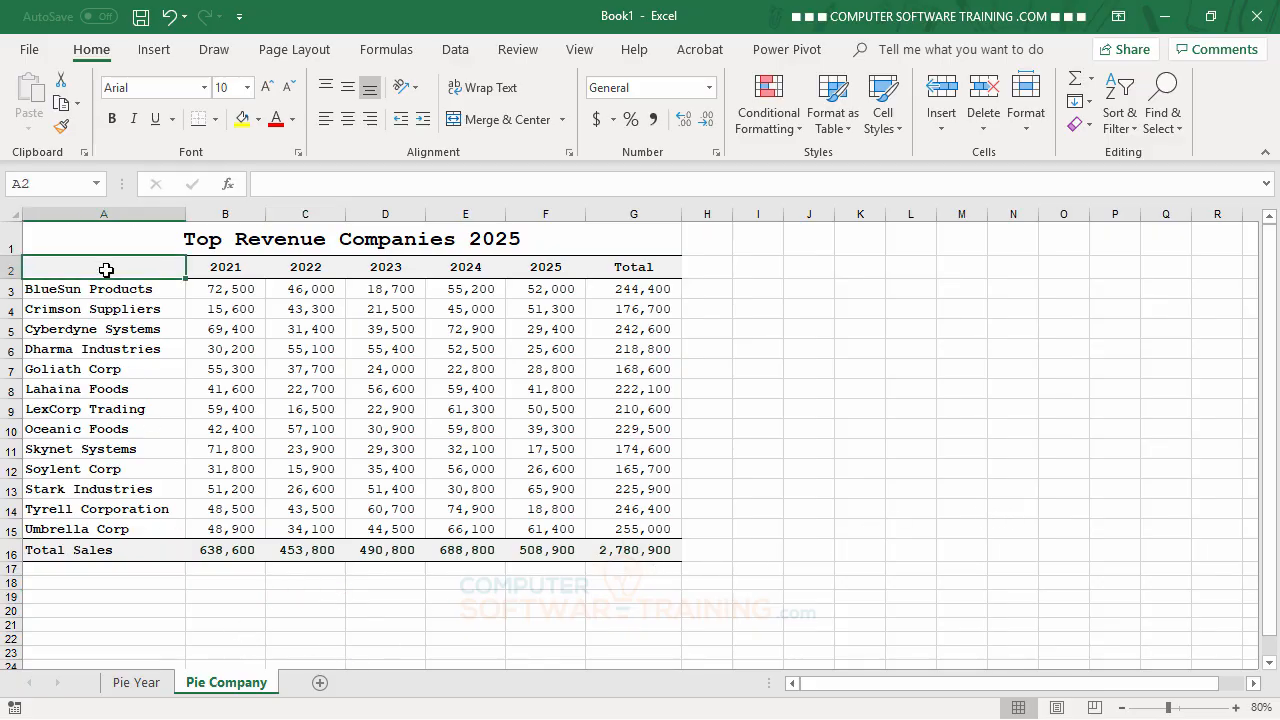
left_click_drag(106, 286, 114, 516)
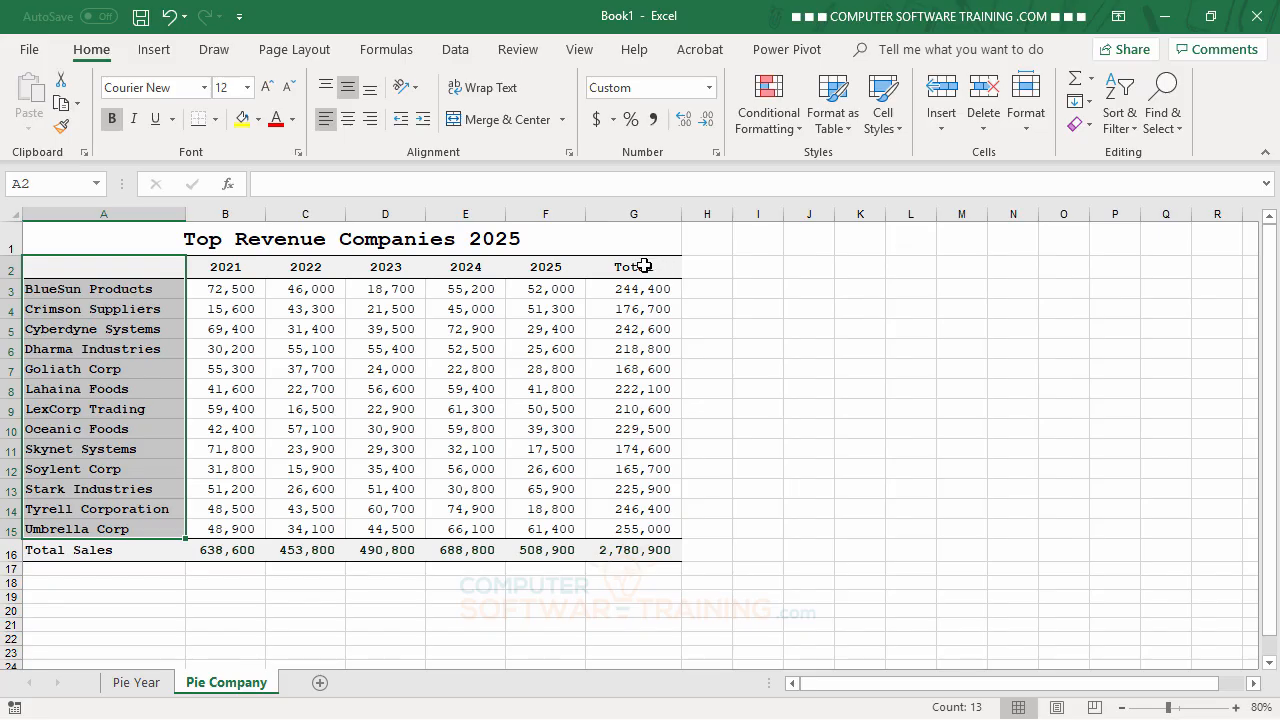
left_click_drag(652, 264, 660, 530)
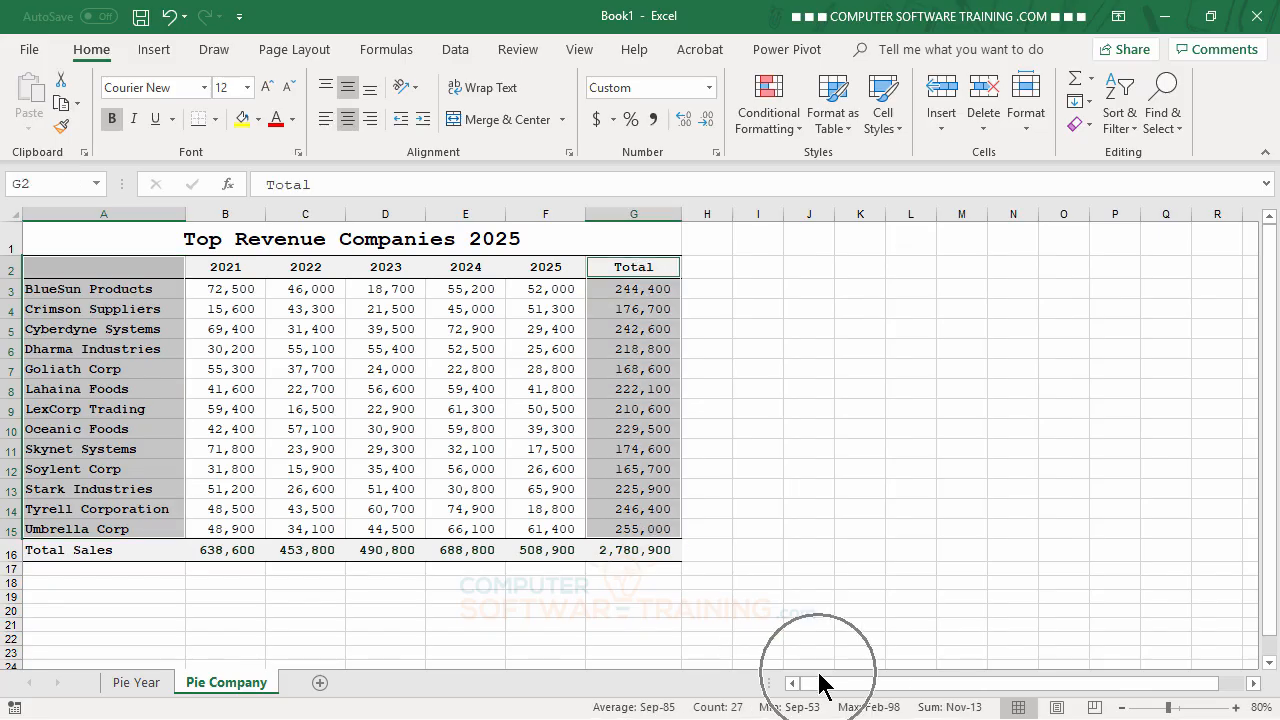
left_click(152, 53)
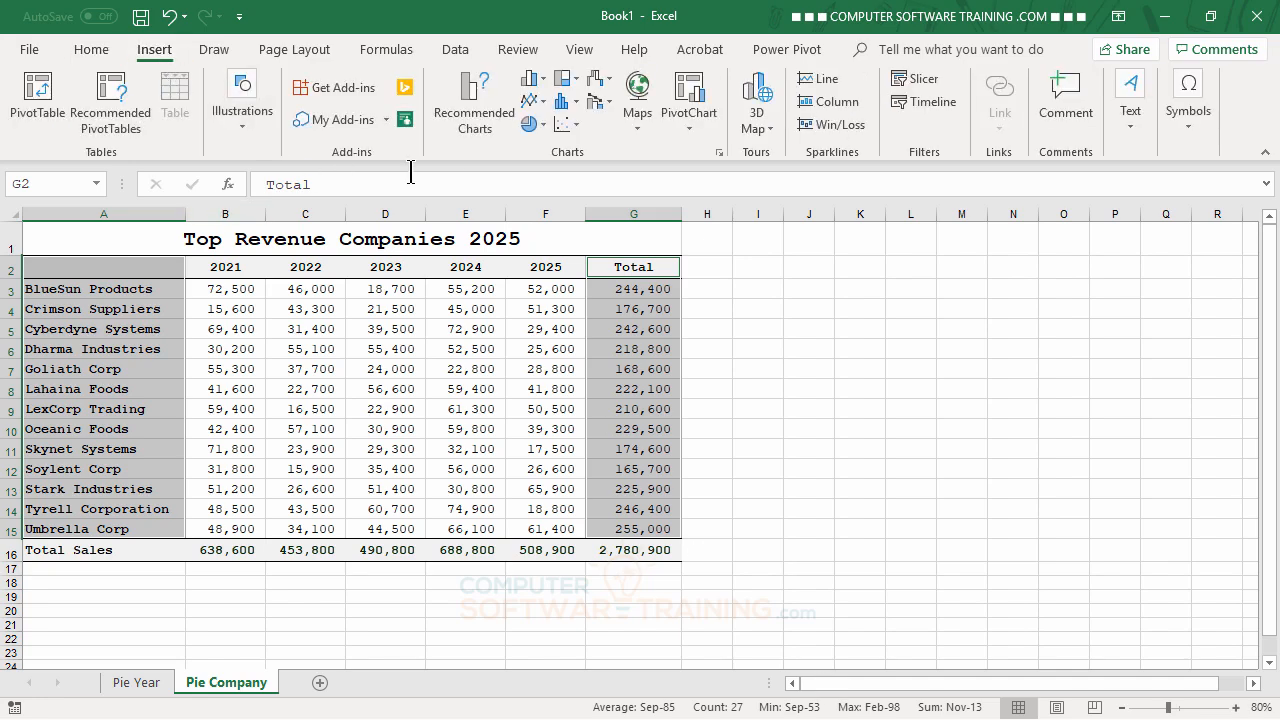
left_click(542, 124)
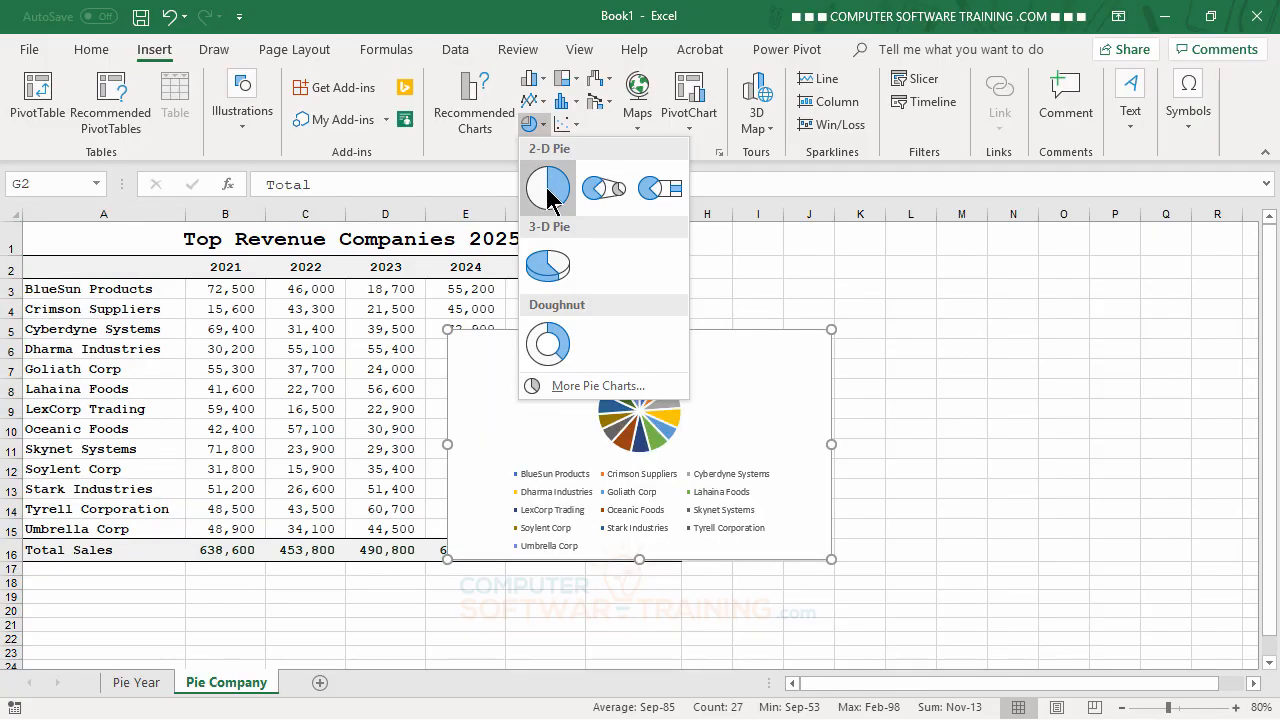
left_click(548, 190)
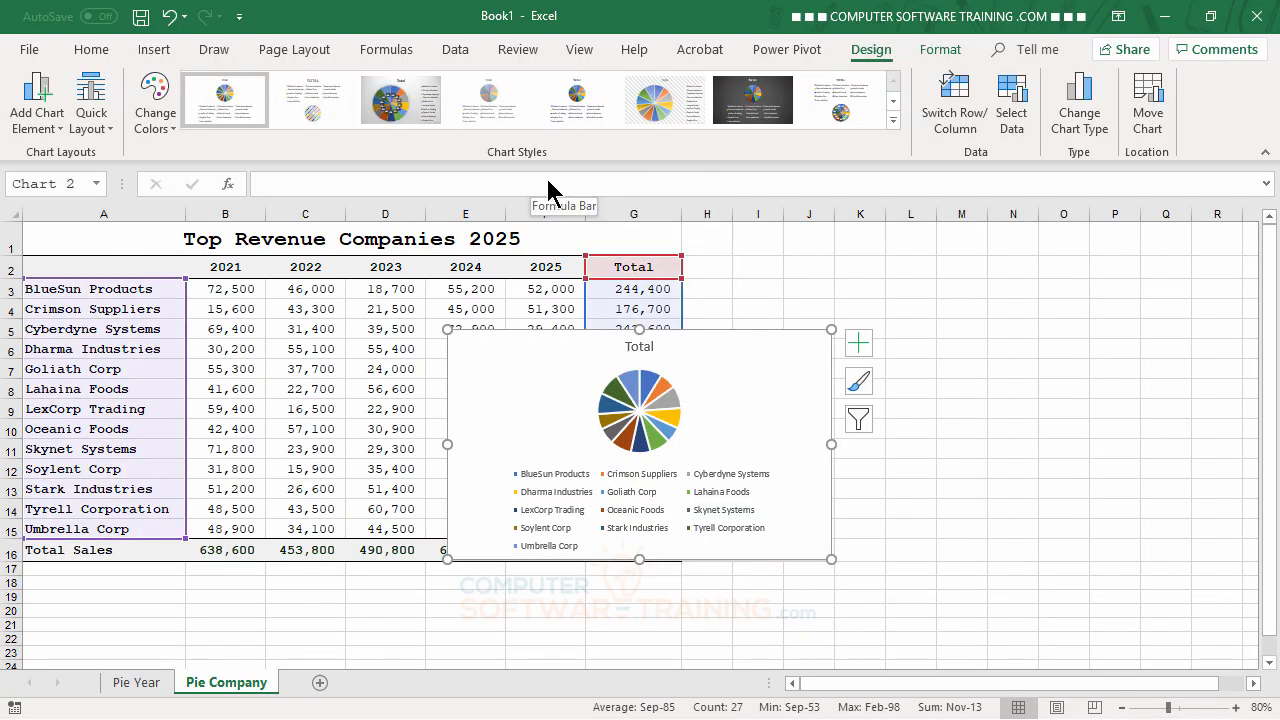
Step: Move the company pie chart beside the table and enlarge it to cover about H2:R15
left_click_drag(766, 374, 1018, 297)
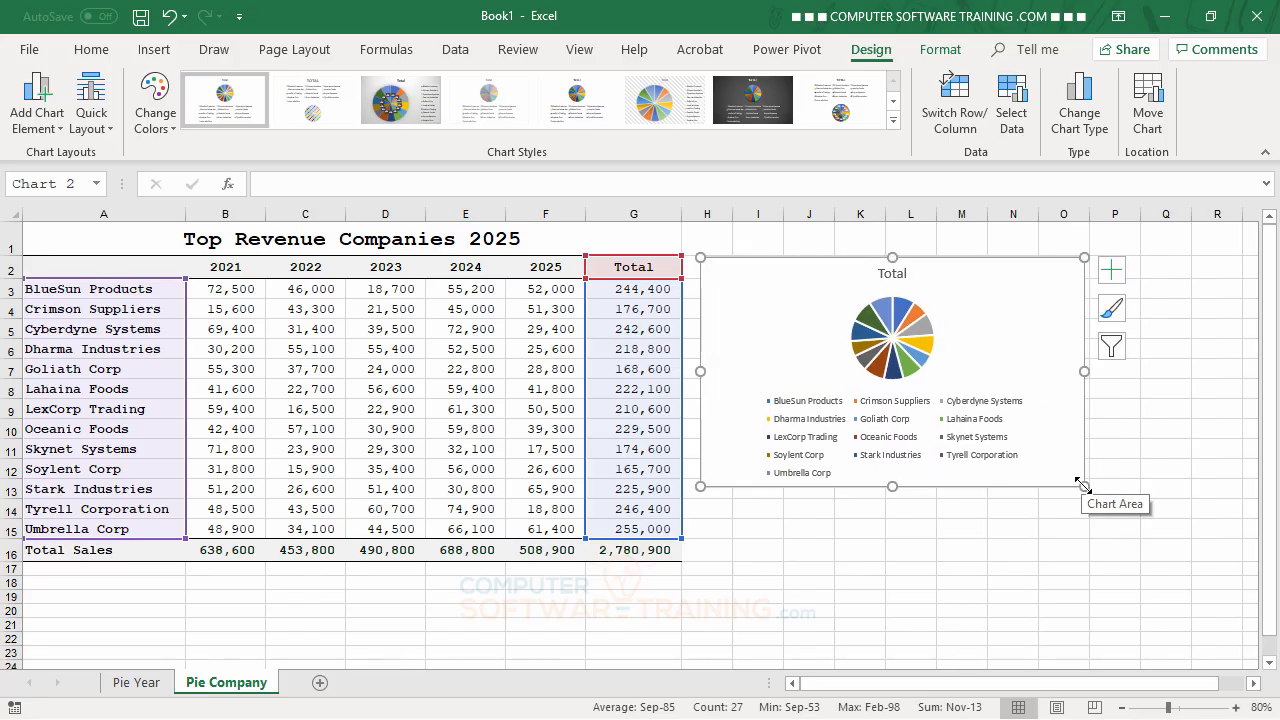
left_click_drag(1084, 486, 1241, 535)
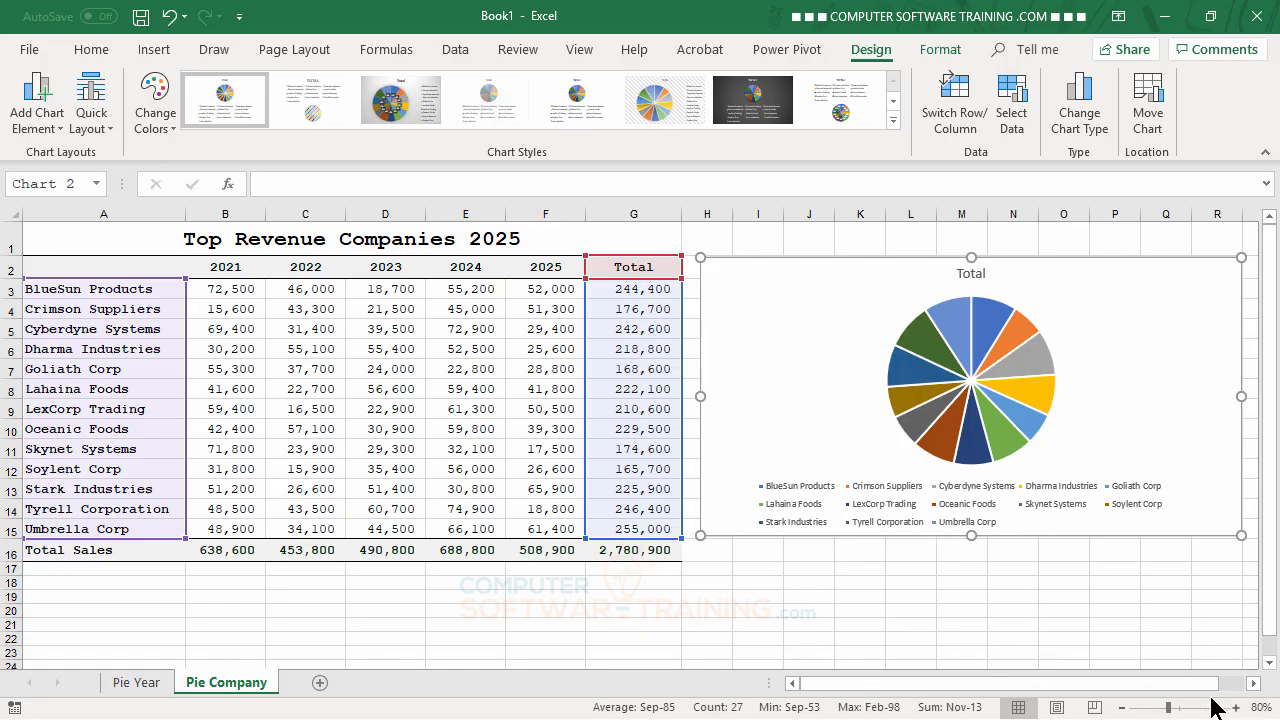
Step: Remove the legend and the title from the company pie chart
left_click(1254, 684)
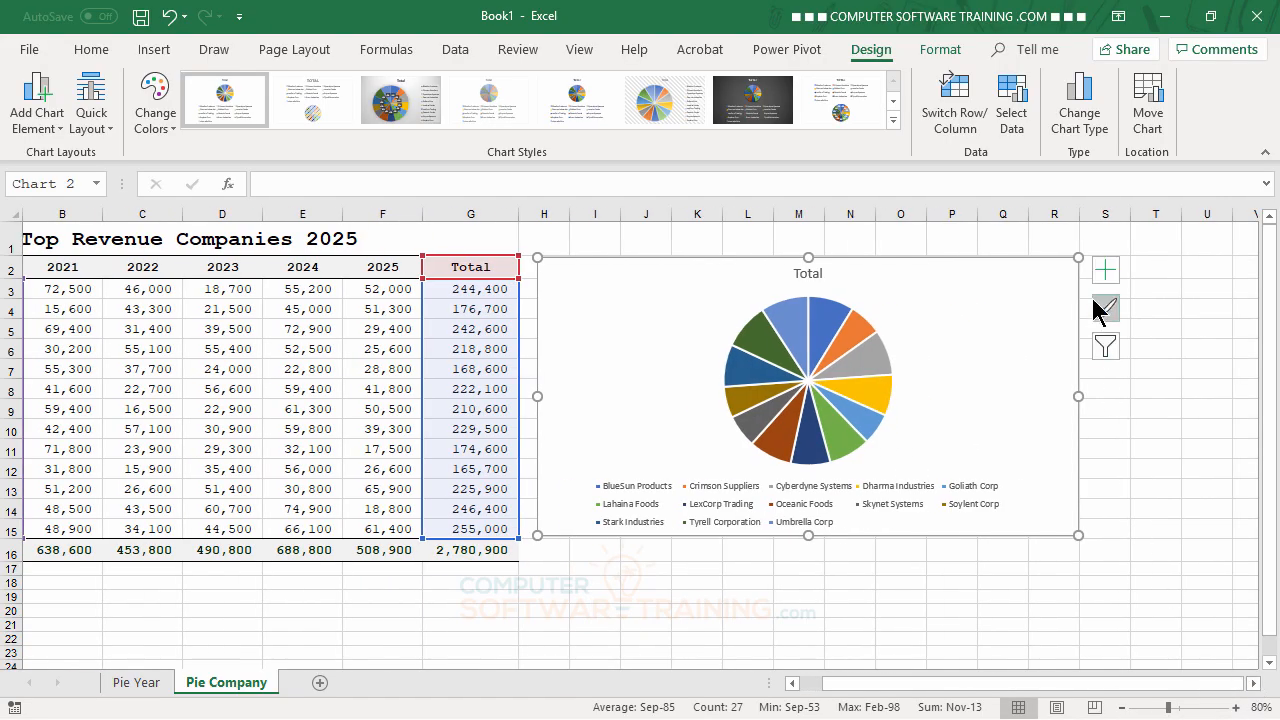
left_click(1106, 270)
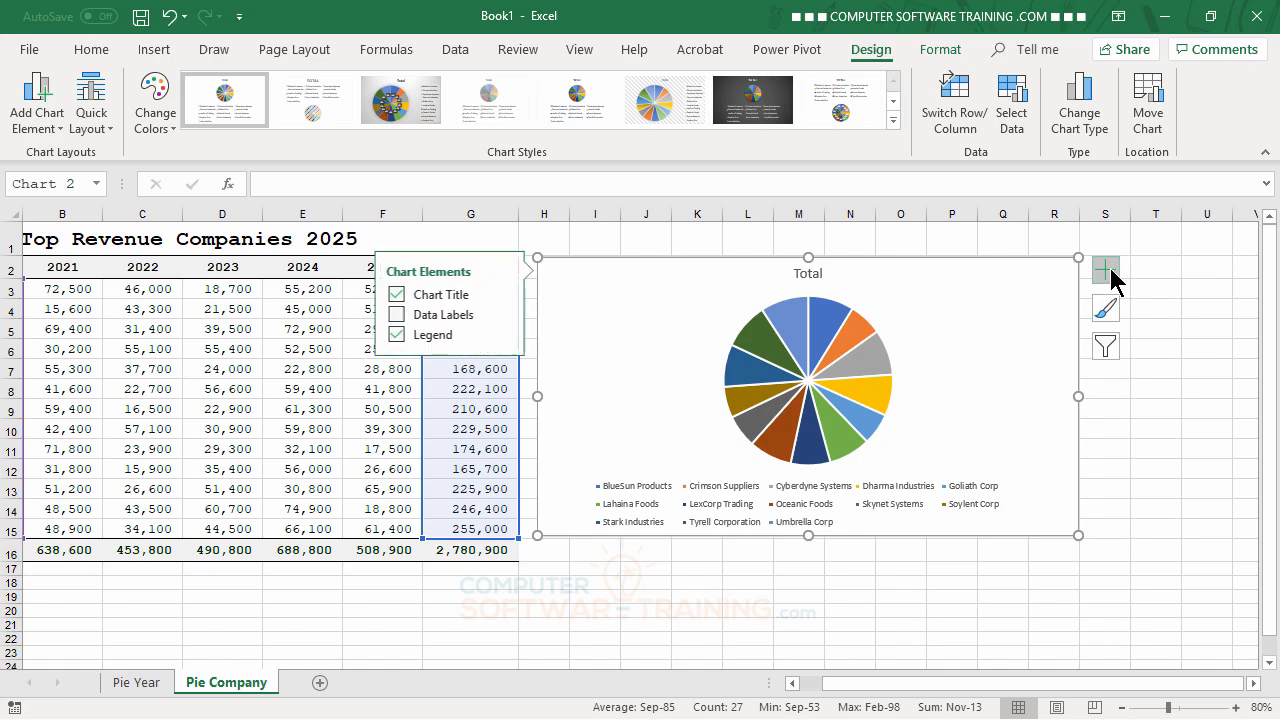
left_click(392, 336)
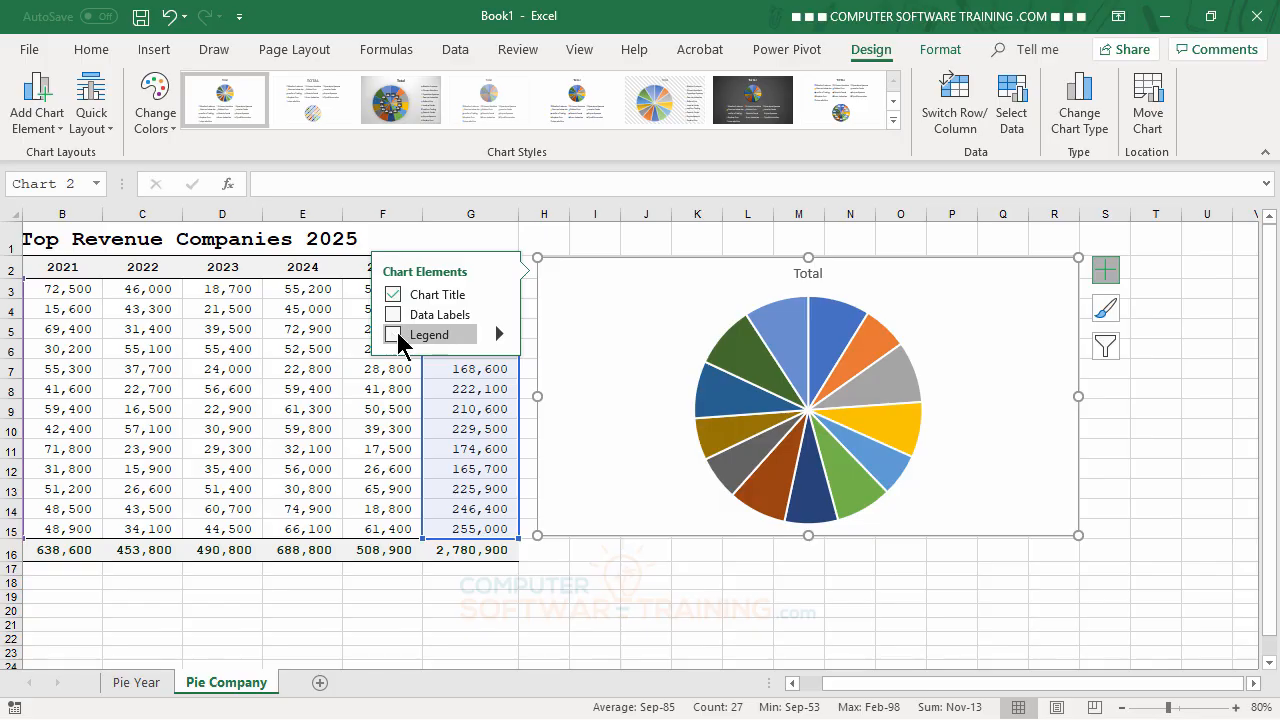
left_click(390, 293)
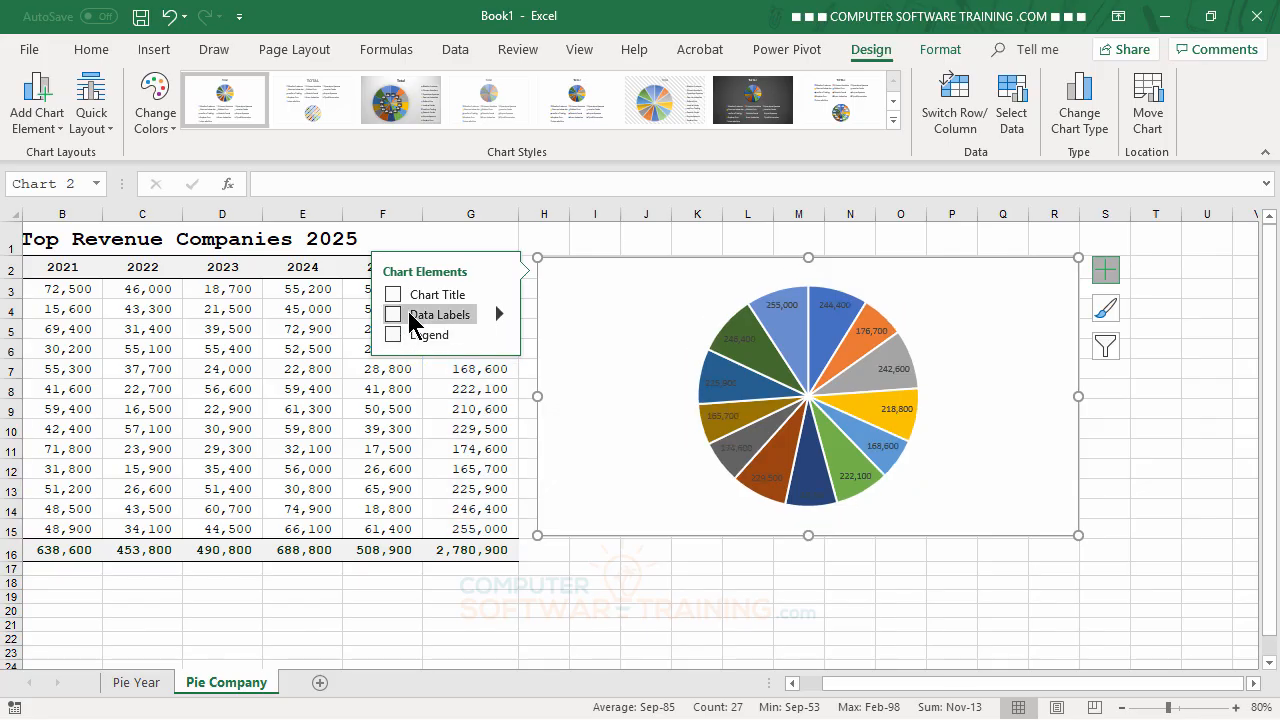
Step: Add data labels showing category name, value and percentage with leader lines to the company pie chart, and close the label options
left_click(501, 314)
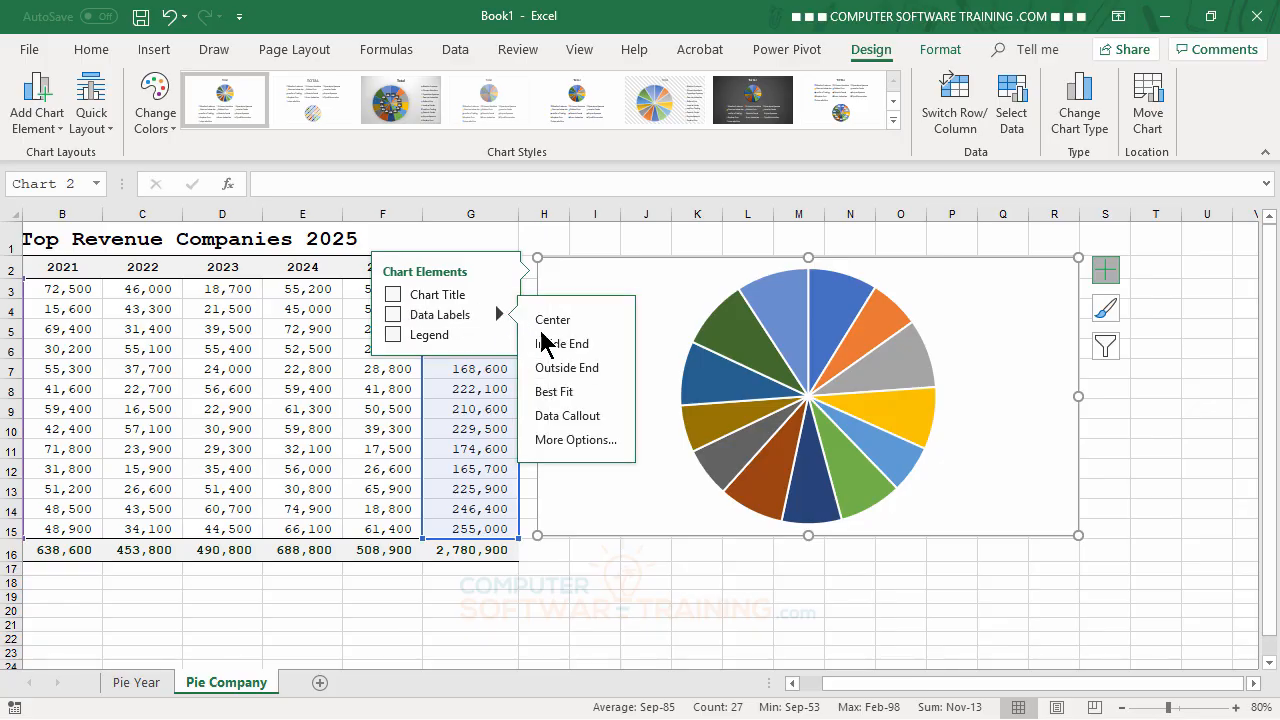
left_click(597, 440)
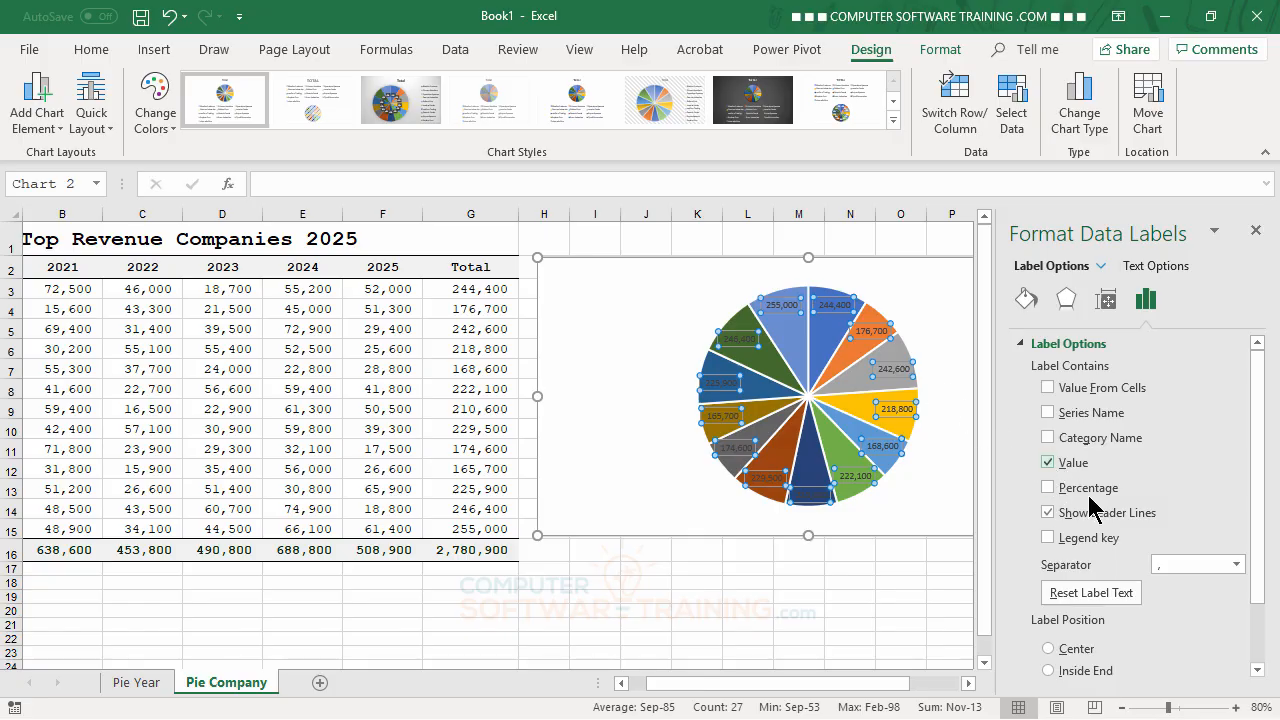
left_click(1047, 438)
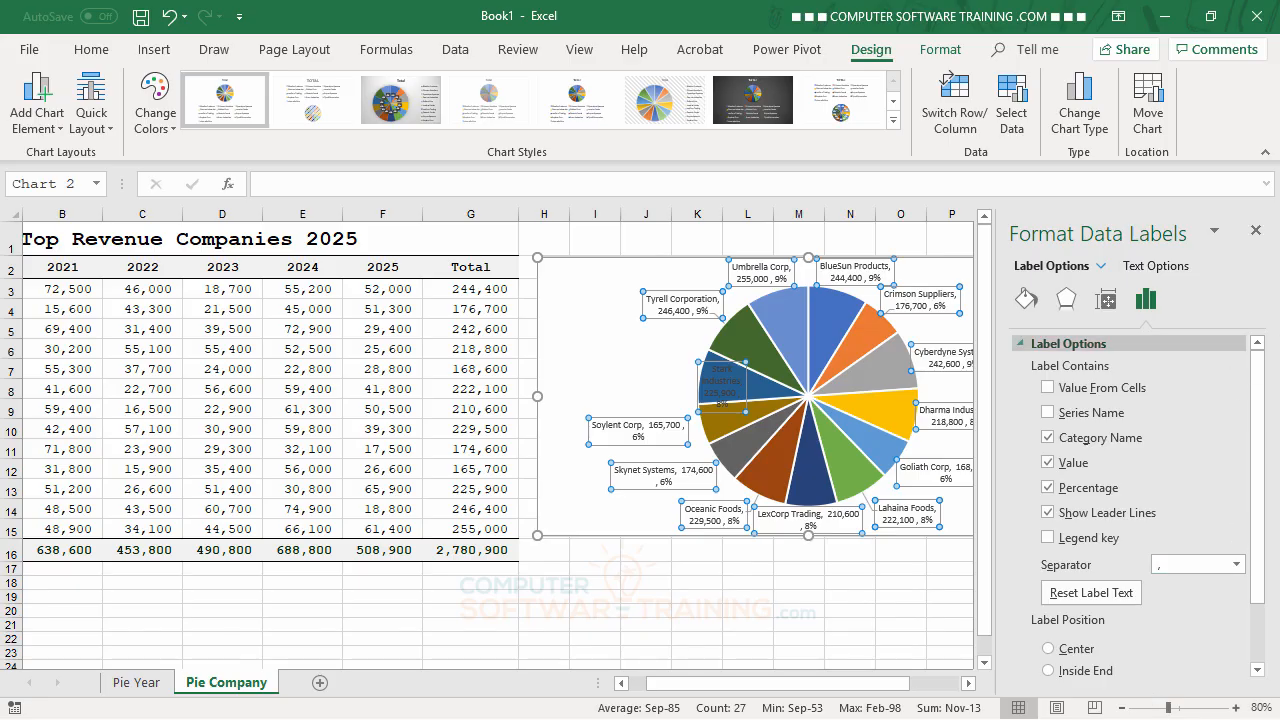
left_click(1262, 242)
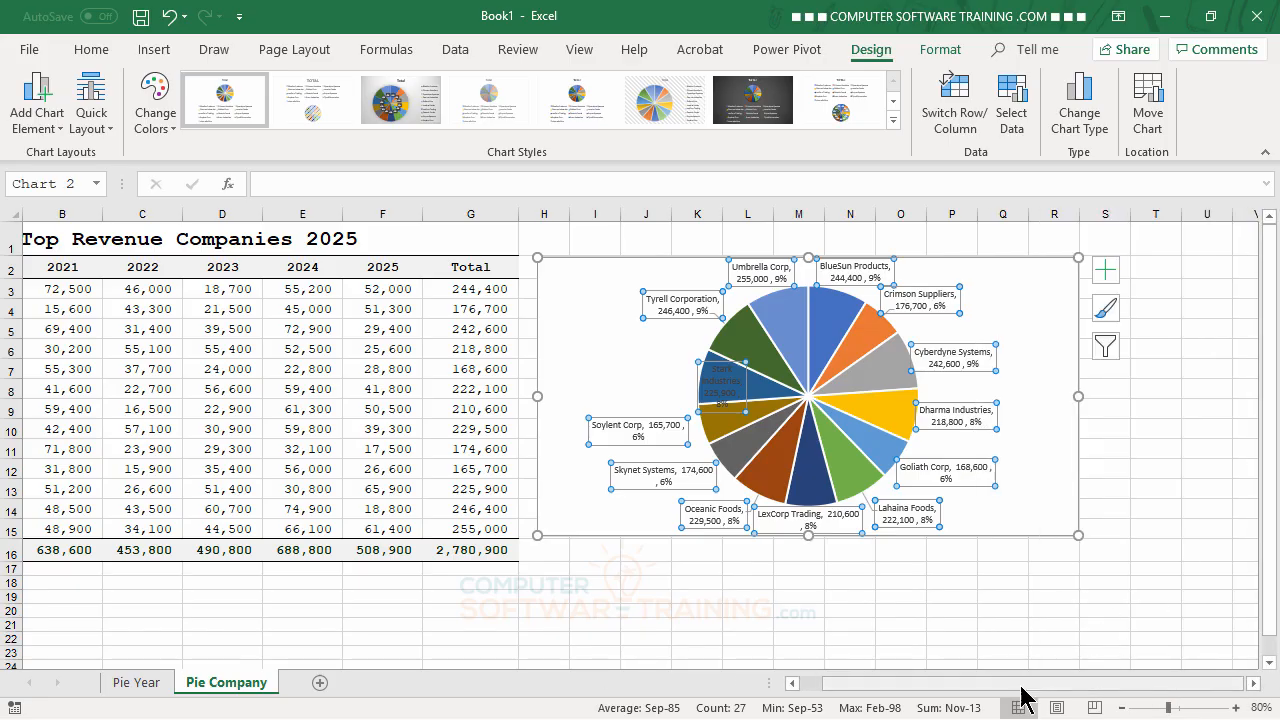
Step: Enlarge the company pie chart to cover about H2:S17, and set the data labels' position to Outside End
left_click(1077, 534)
left_click_drag(1079, 534, 1116, 566)
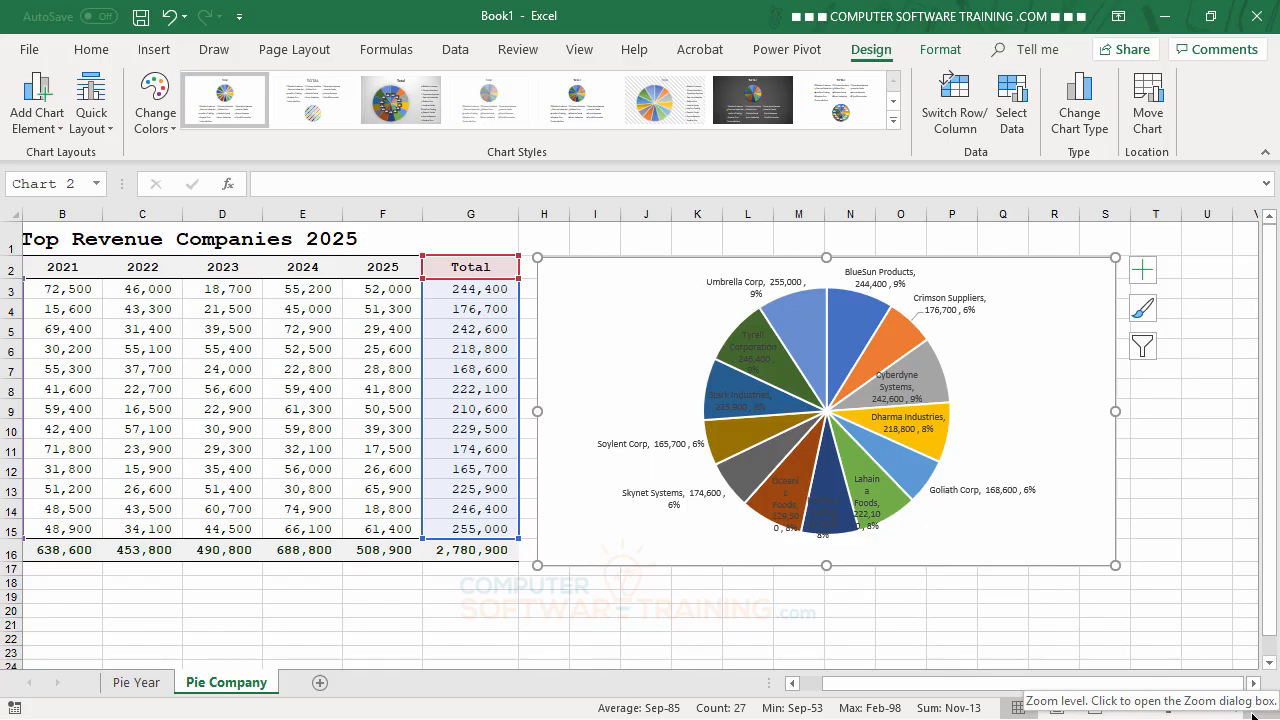
left_click(946, 298)
double_click(946, 298)
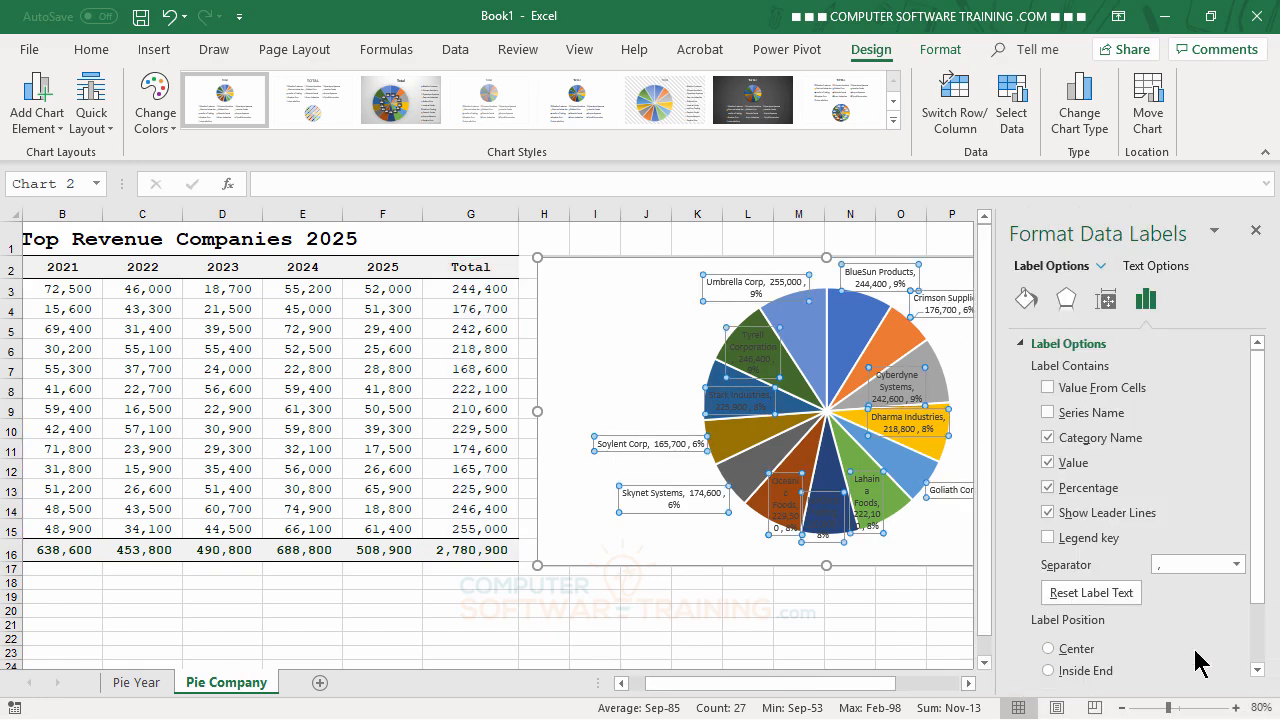
left_click_drag(1260, 527, 1272, 605)
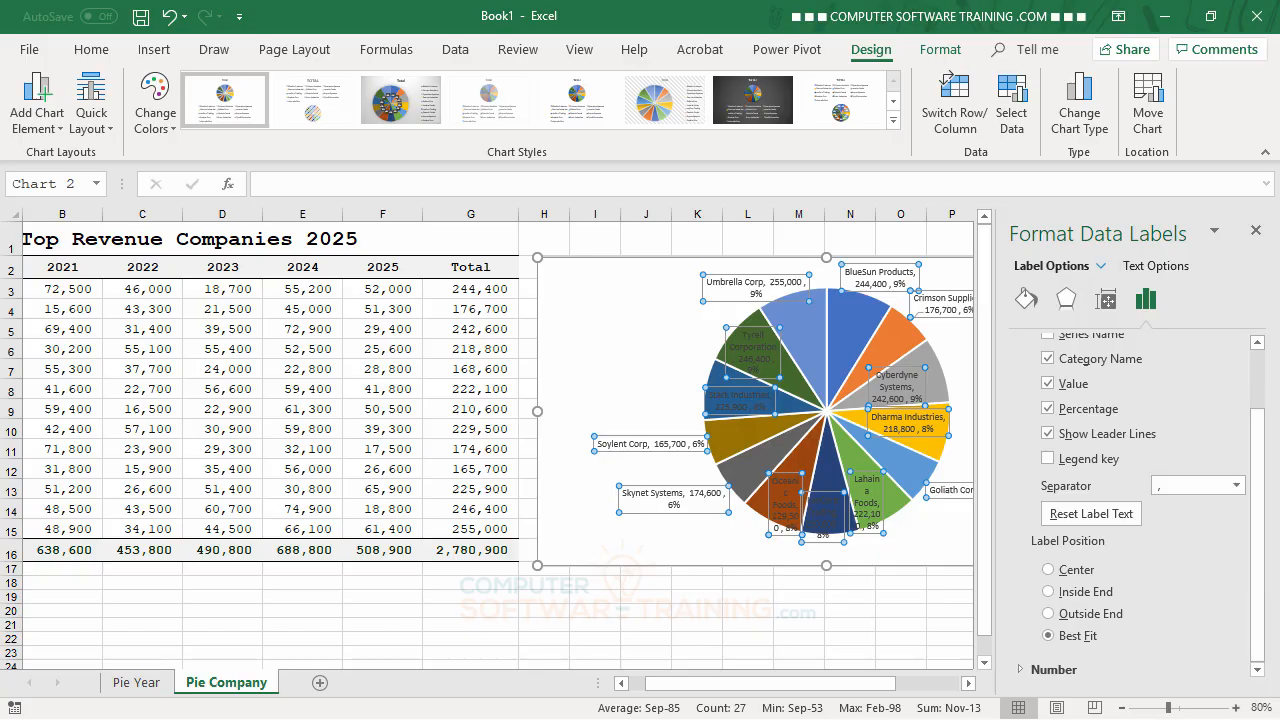
left_click(1054, 620)
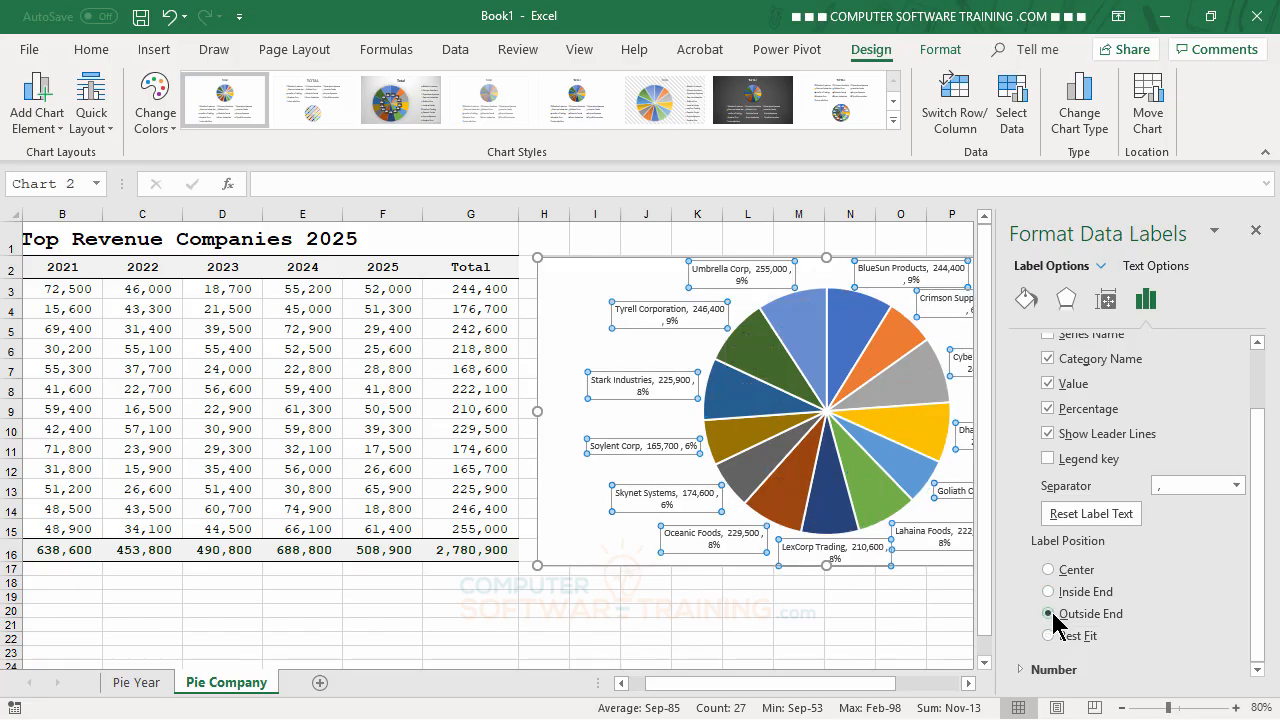
left_click(1256, 231)
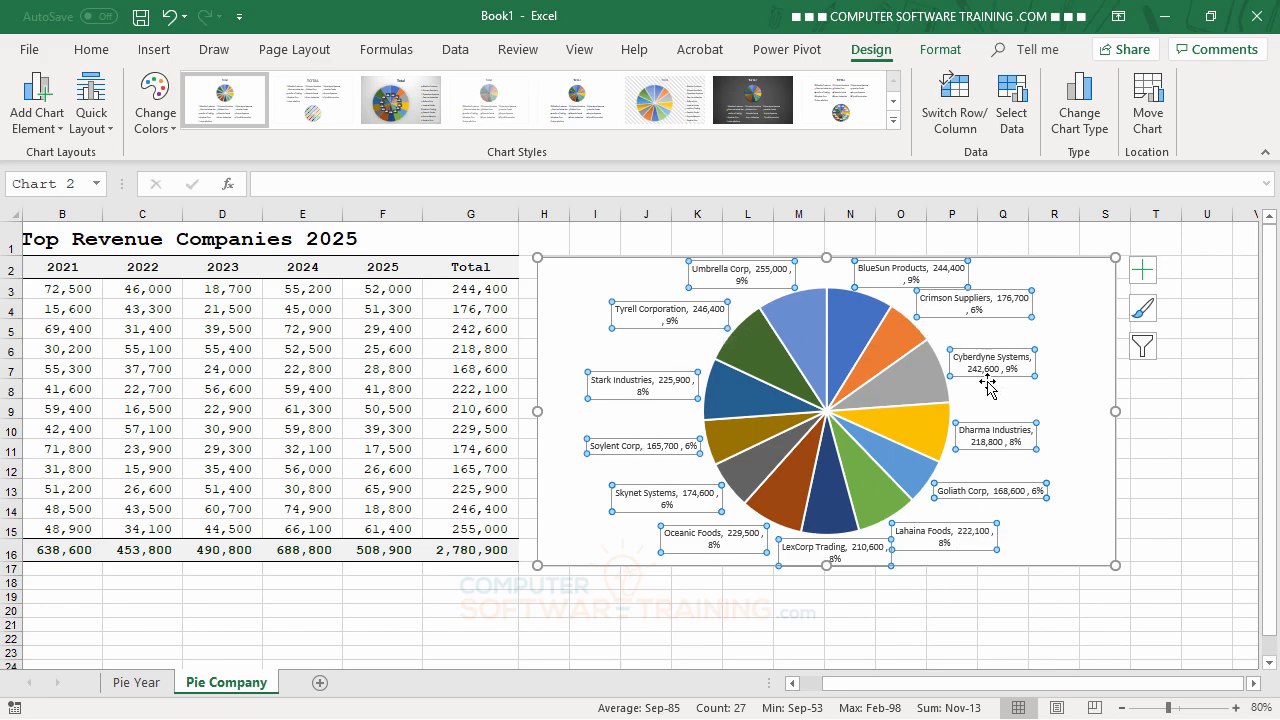
Step: Make all data labels of the company pie chart bold and set their font size to 10
left_click(92, 50)
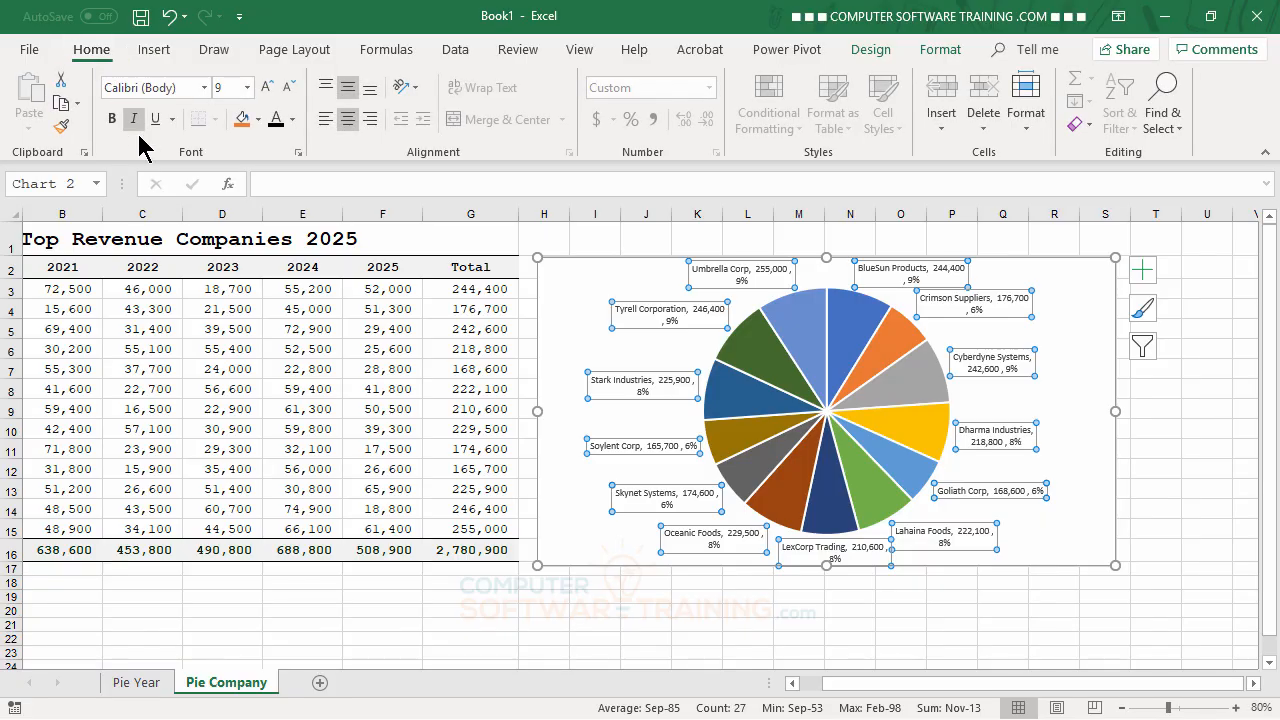
left_click(112, 120)
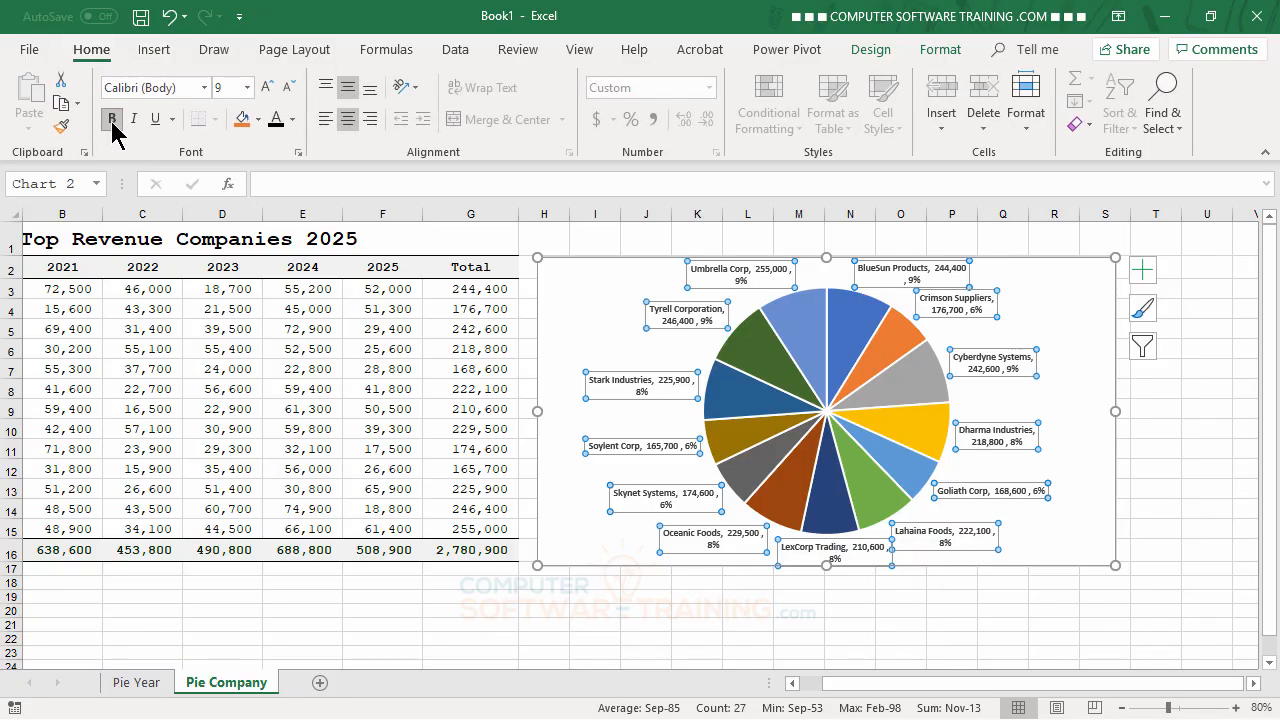
left_click(268, 90)
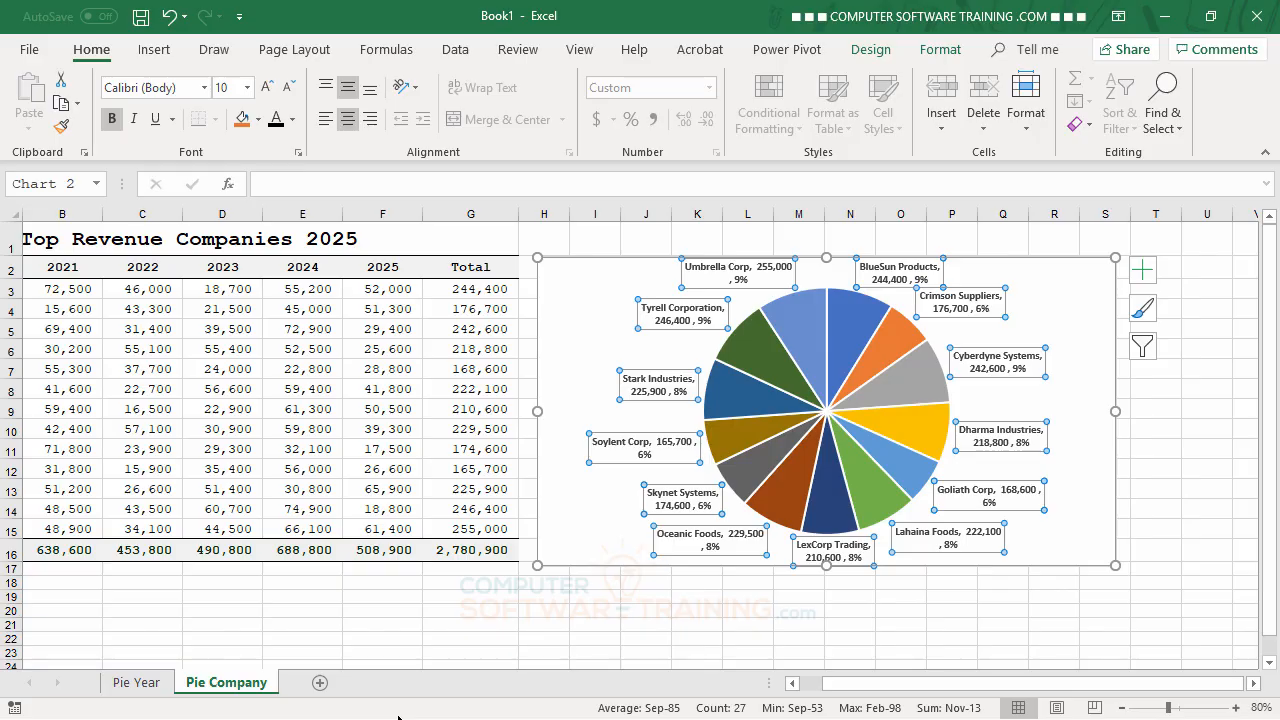
Step: Set the separator of all the pie chart's data labels to New Line and close the label options
left_click(1008, 358)
double_click(1008, 358)
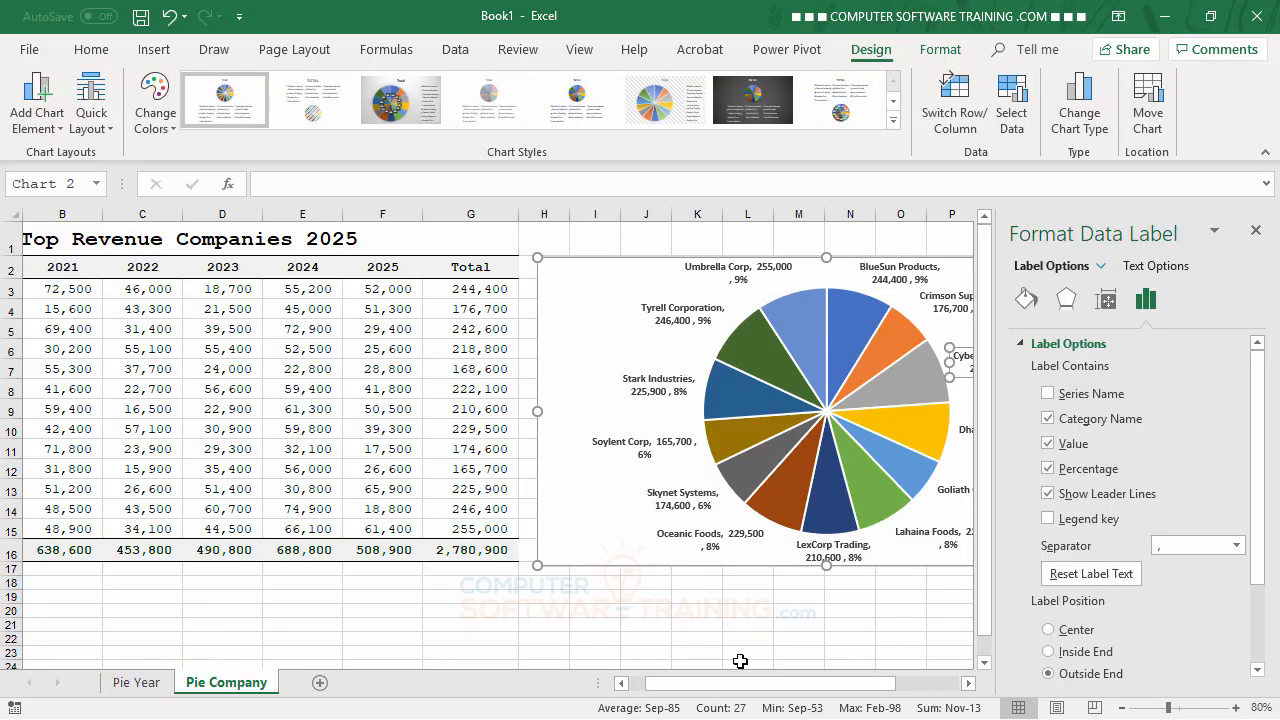
left_click(748, 625)
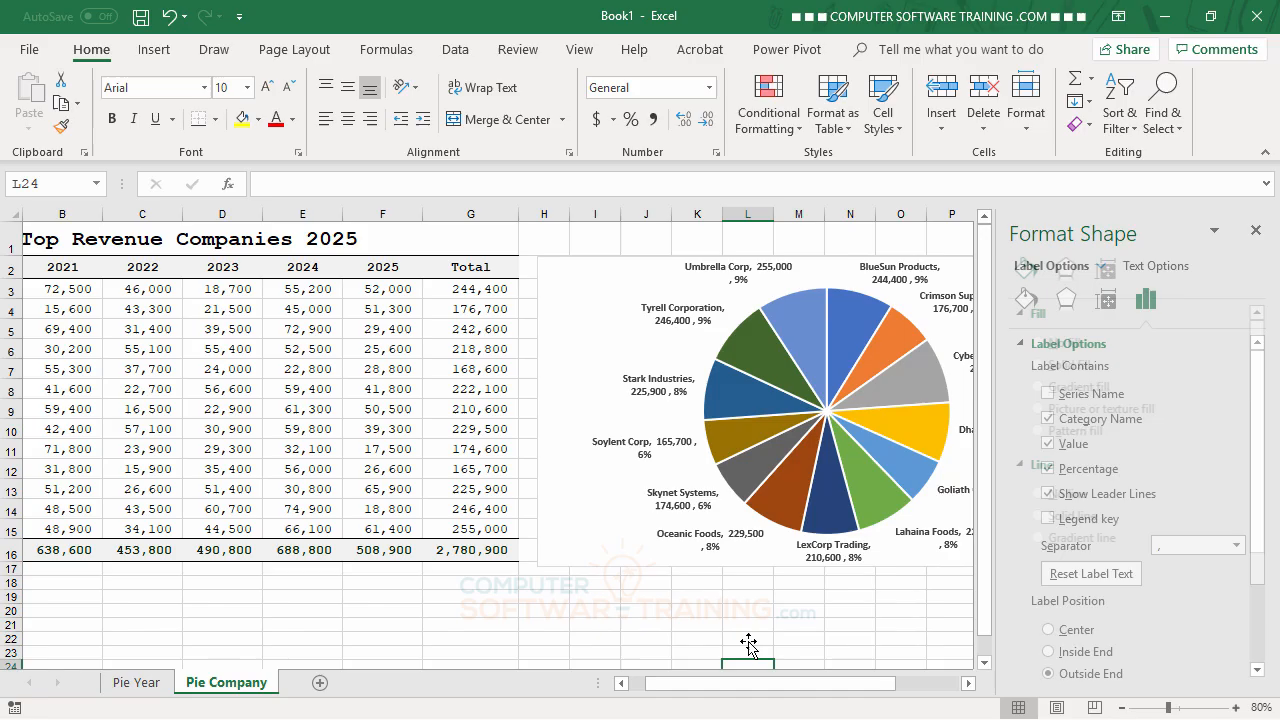
left_click(688, 328)
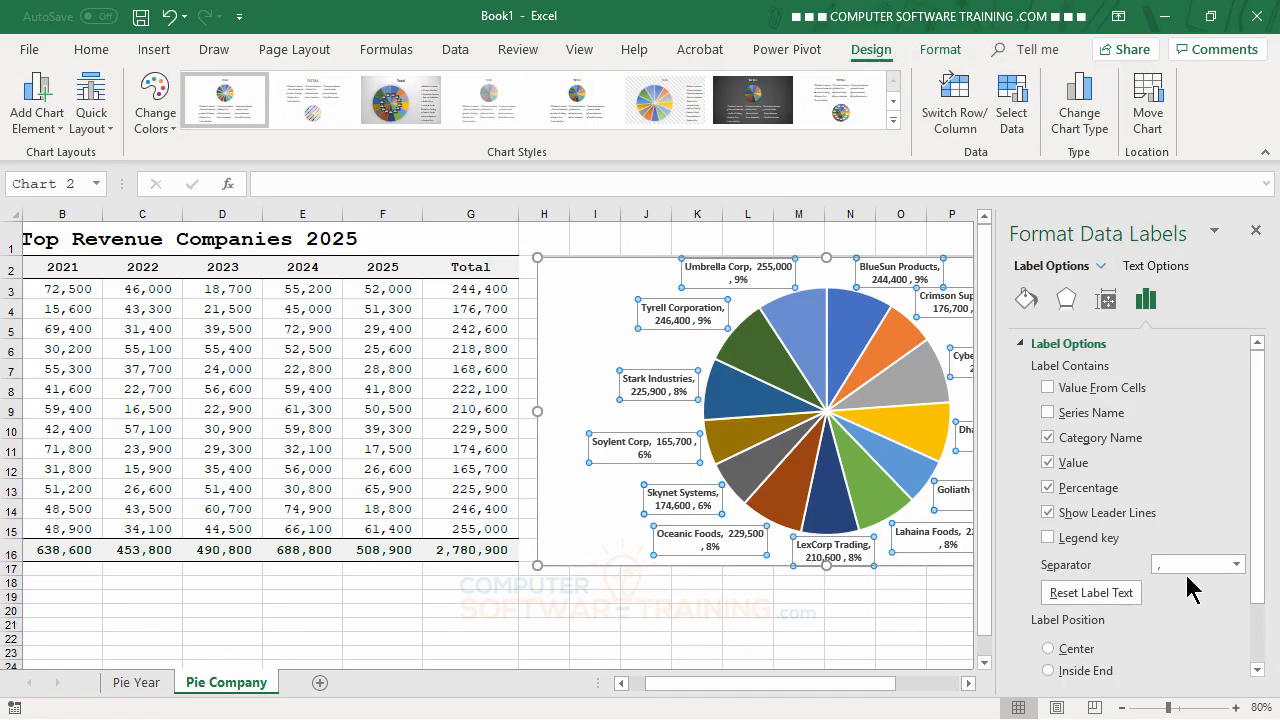
left_click(1237, 565)
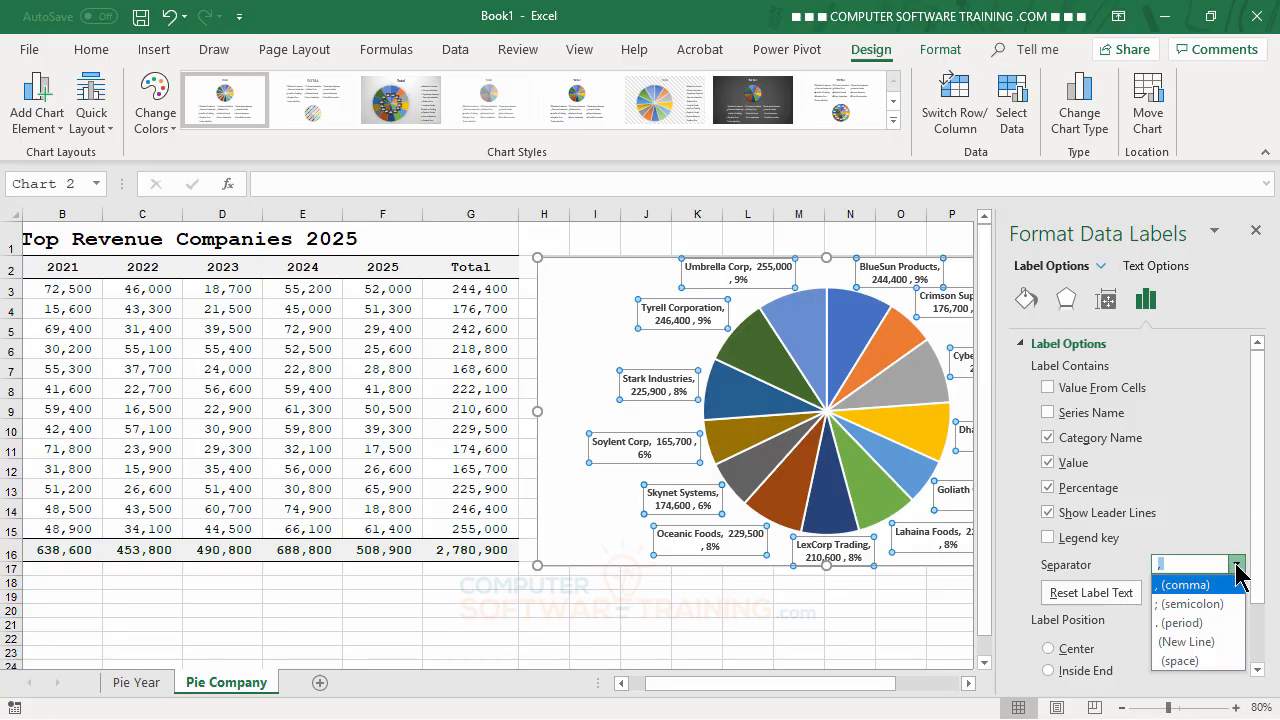
left_click(1199, 642)
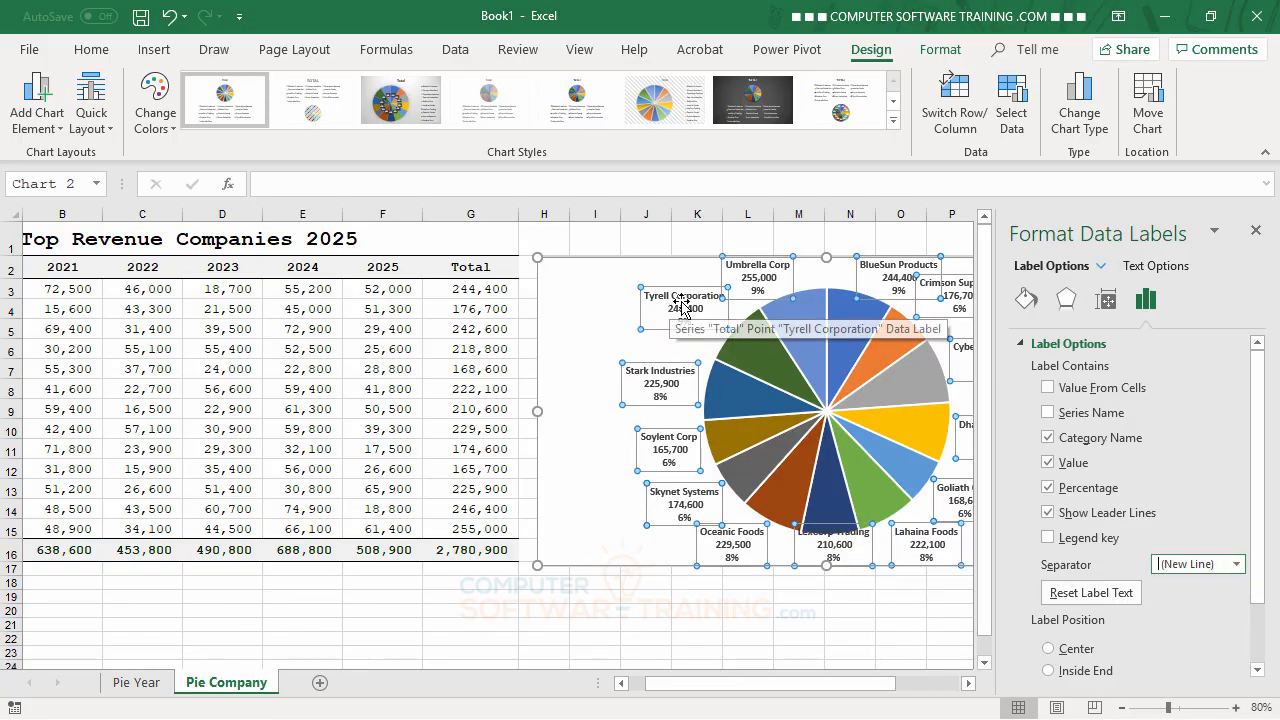
left_click(1256, 233)
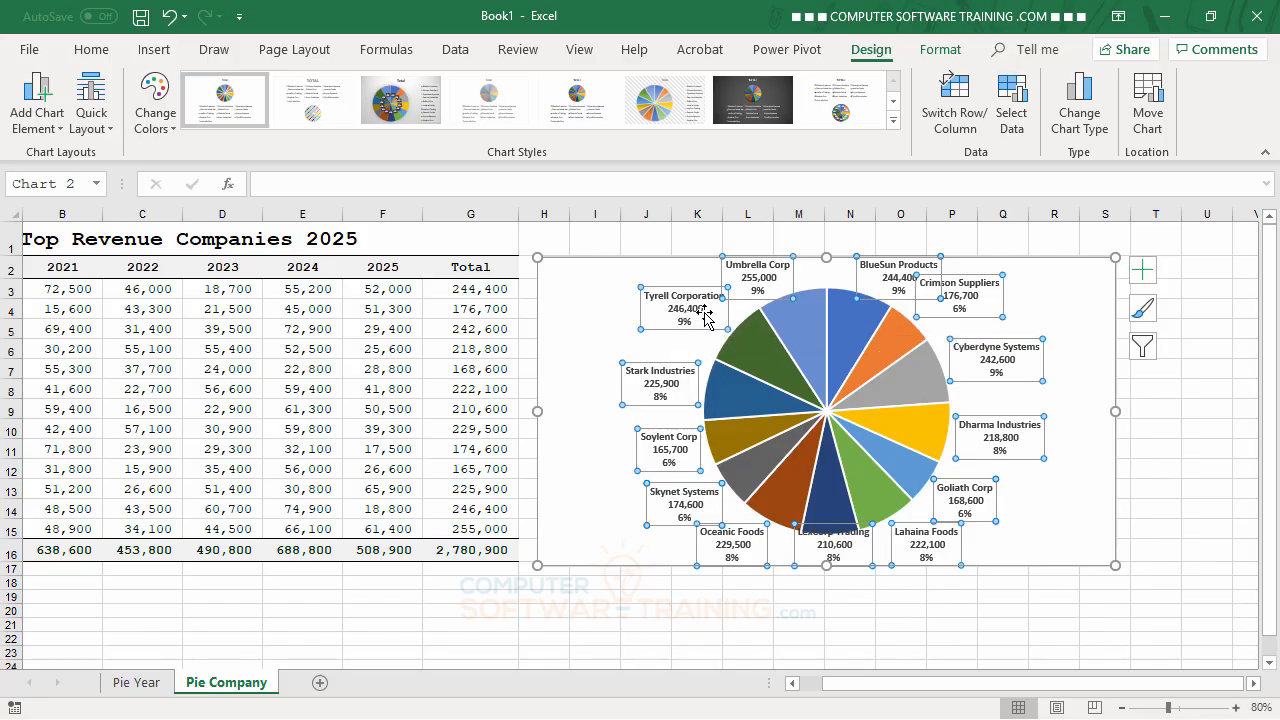
Step: Move only the Tyrell Corporation data label outward from the pie to bring out its leader line
mouse_move(760, 352)
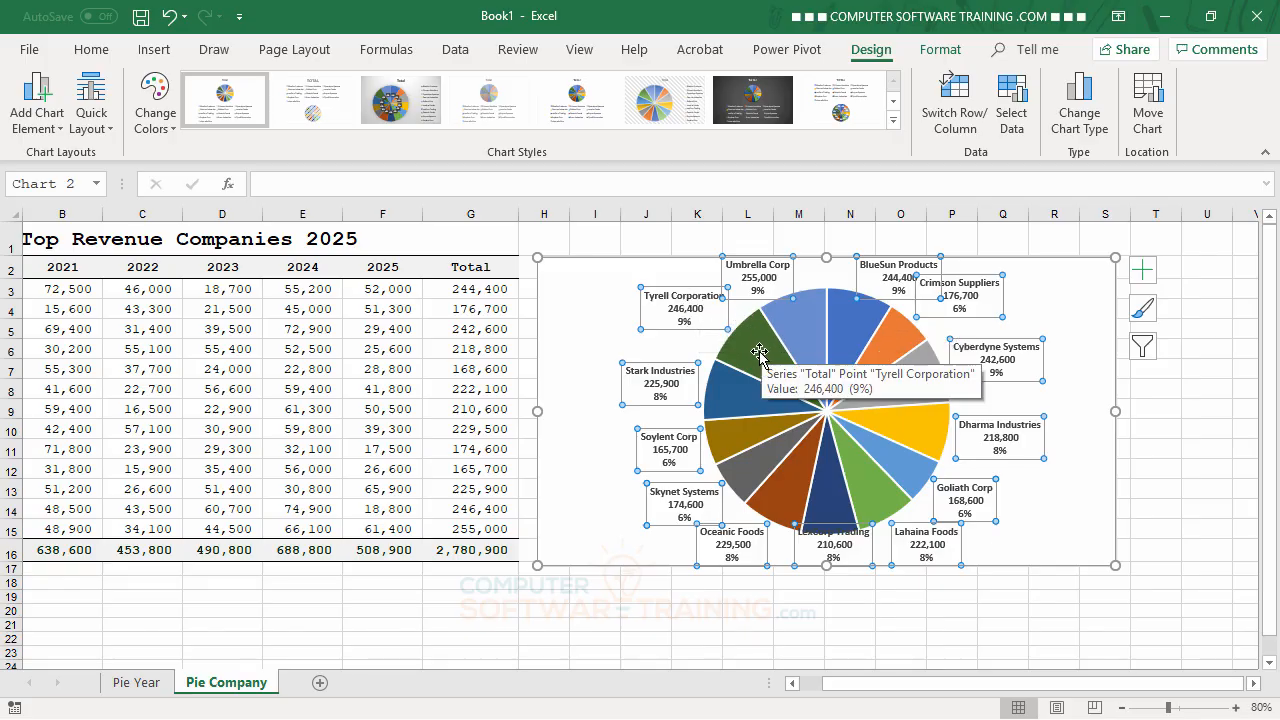
left_click(699, 318)
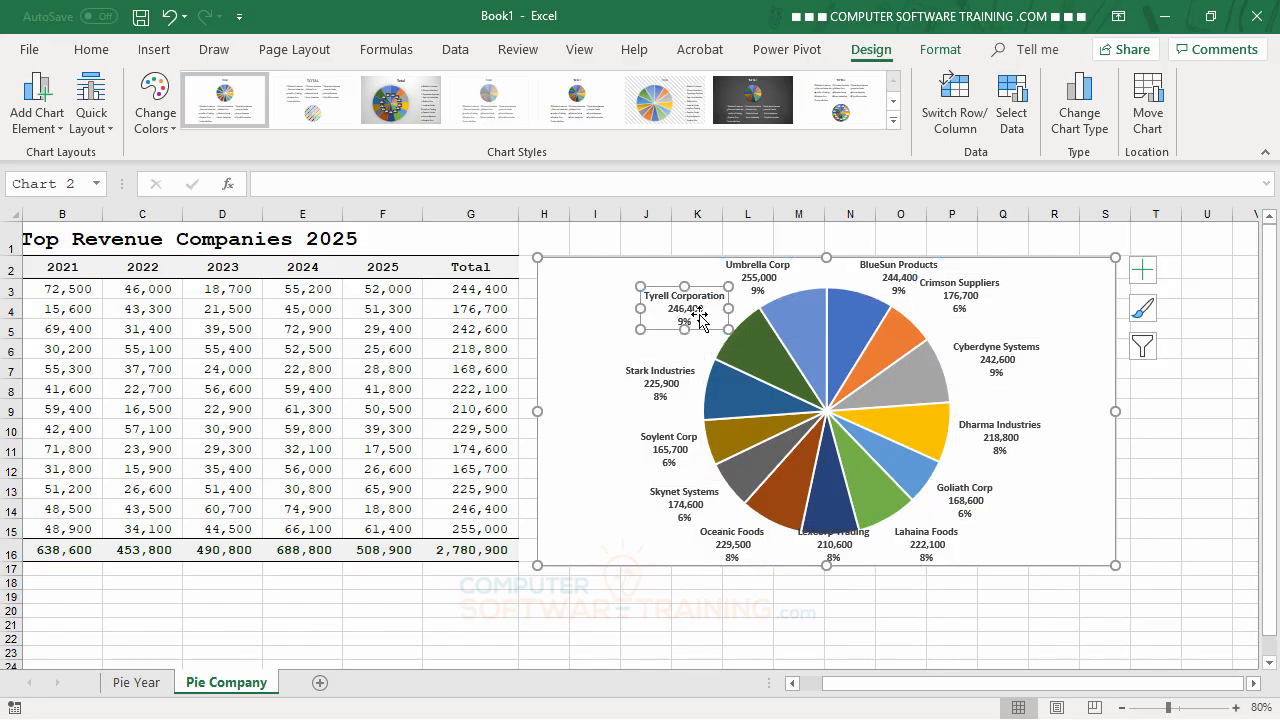
left_click_drag(691, 316, 631, 309)
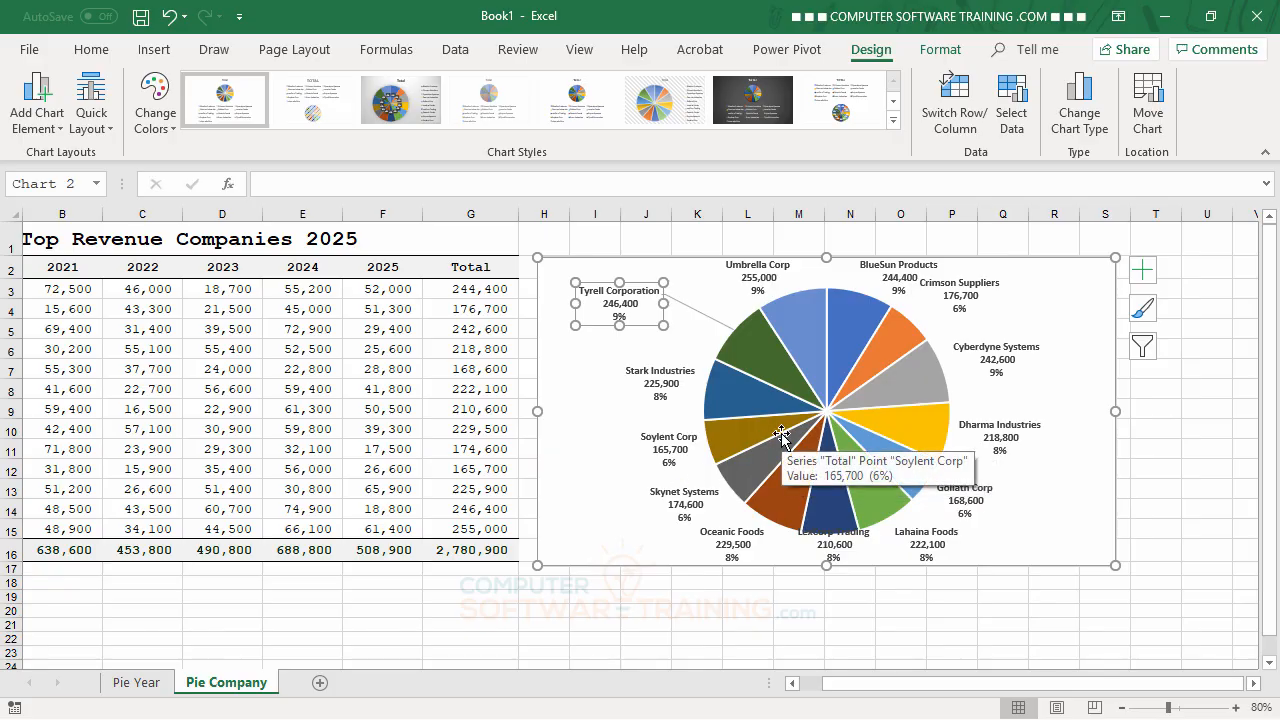
Step: Review the content, leader line and position options of the pie chart's data labels, and close them
double_click(660, 378)
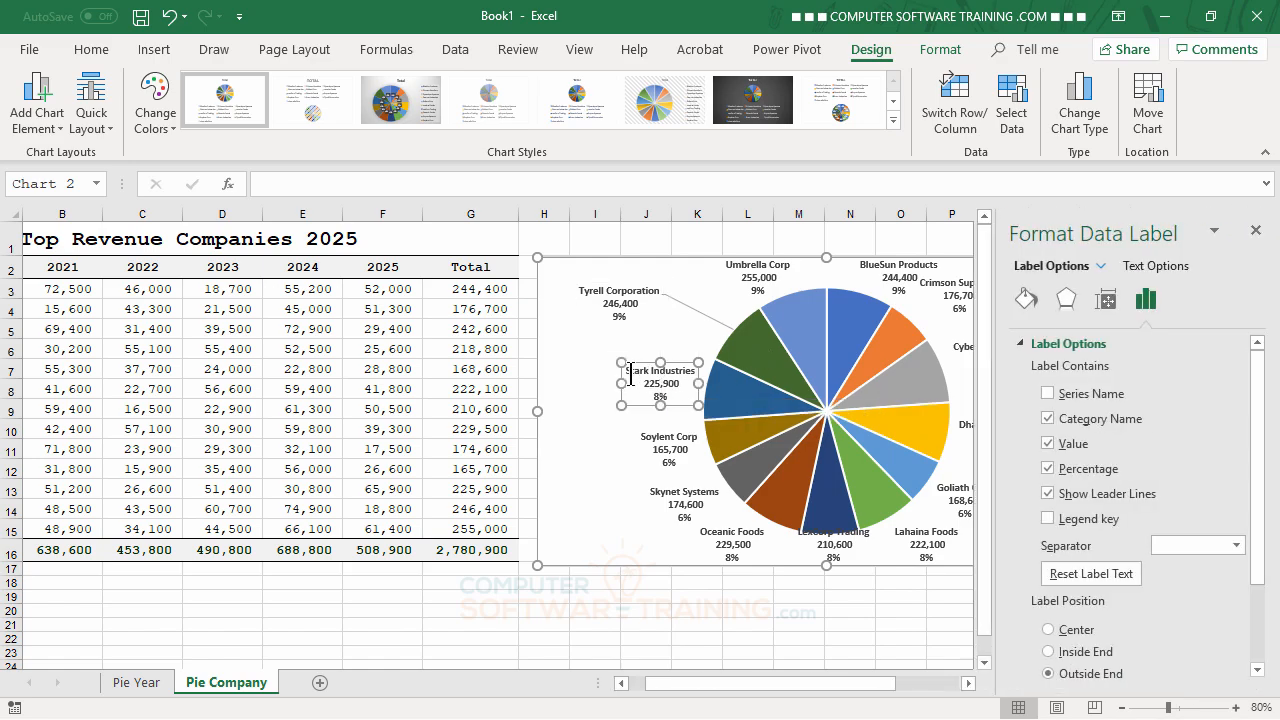
left_click(604, 426)
left_click(668, 368)
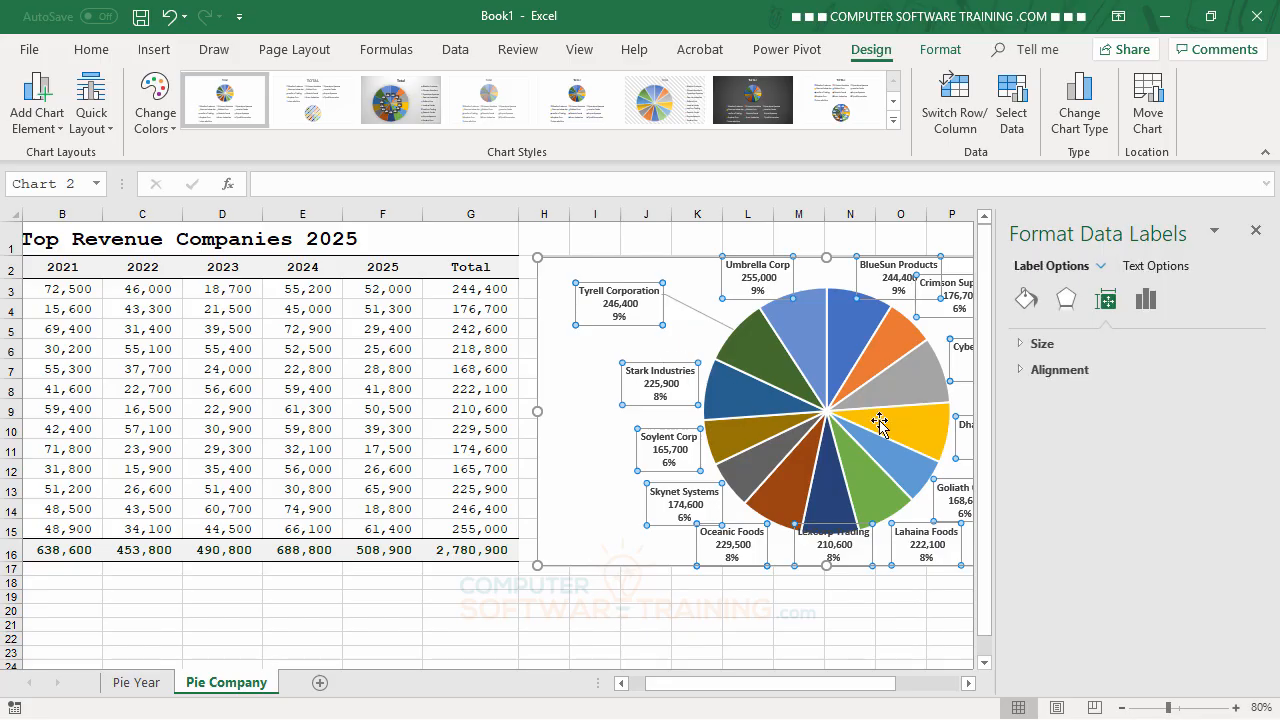
left_click(1146, 302)
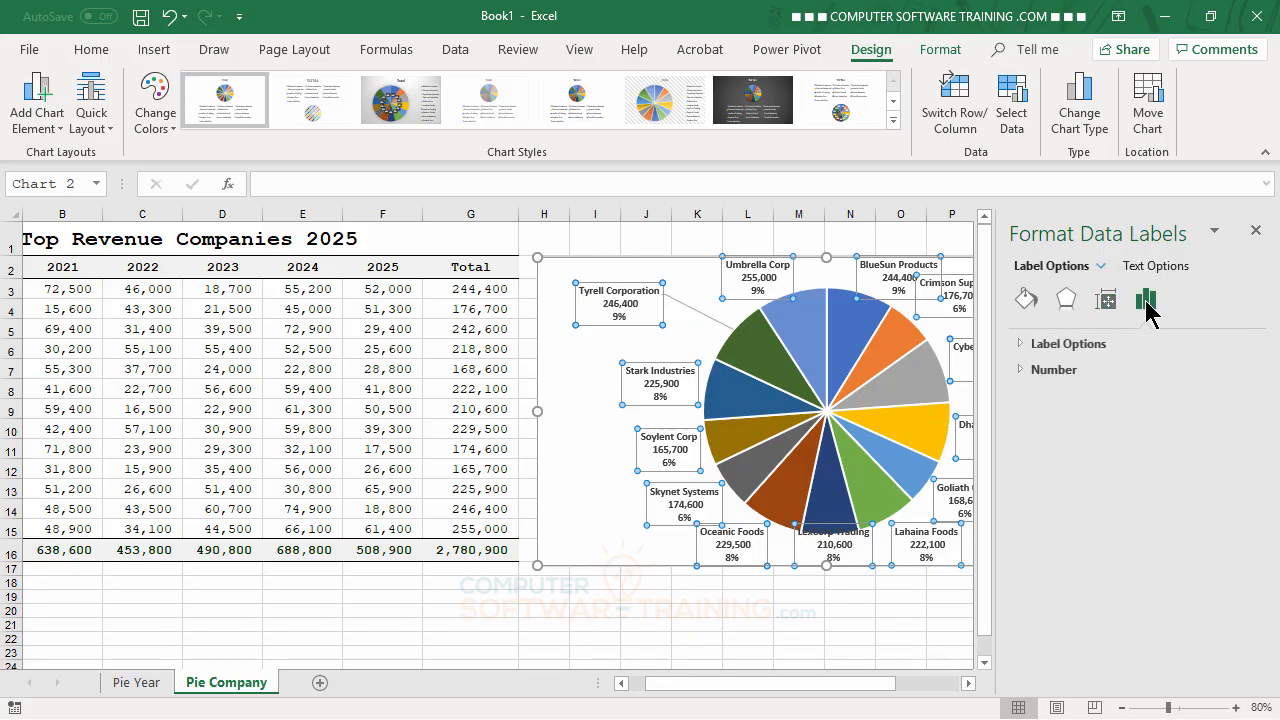
left_click(1020, 344)
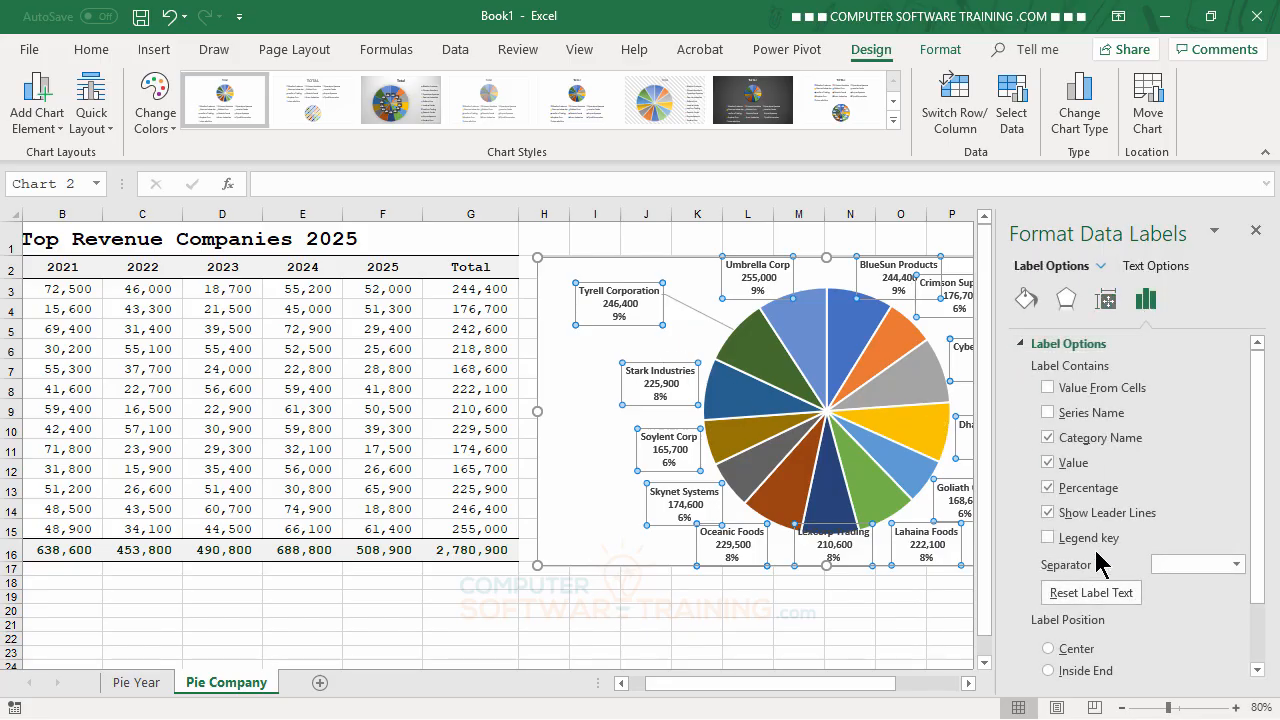
scroll(1110, 600, "down", 1)
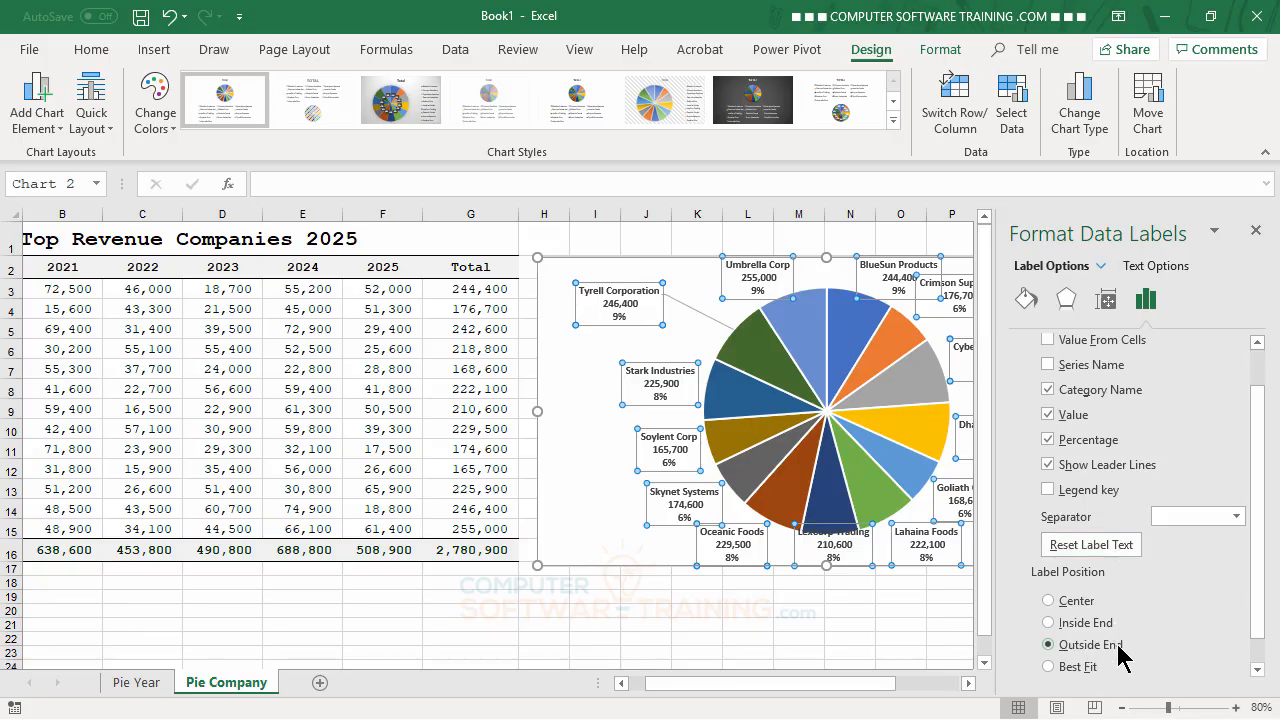
left_click(1256, 231)
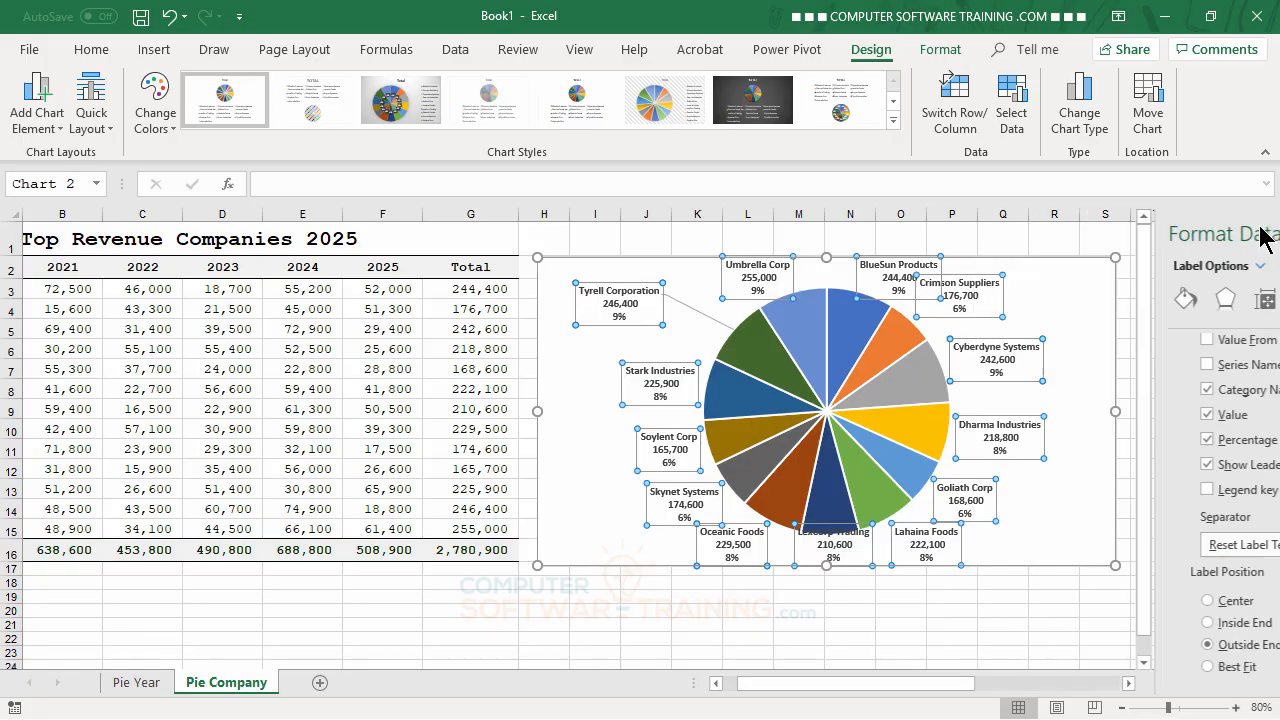
Step: Move the Tyrell Corporation data label closer to the pie, and the Stark Industries and Soylent Corp labels outward
left_click(650, 305)
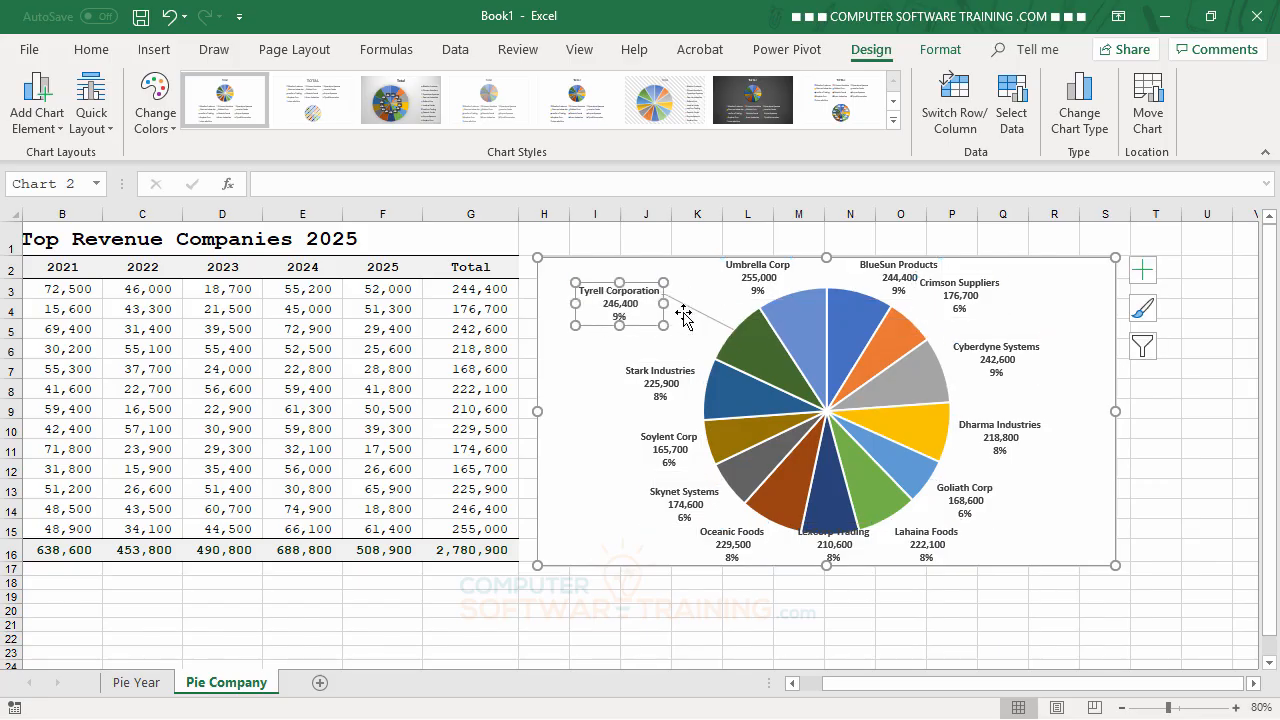
left_click_drag(684, 316, 713, 325)
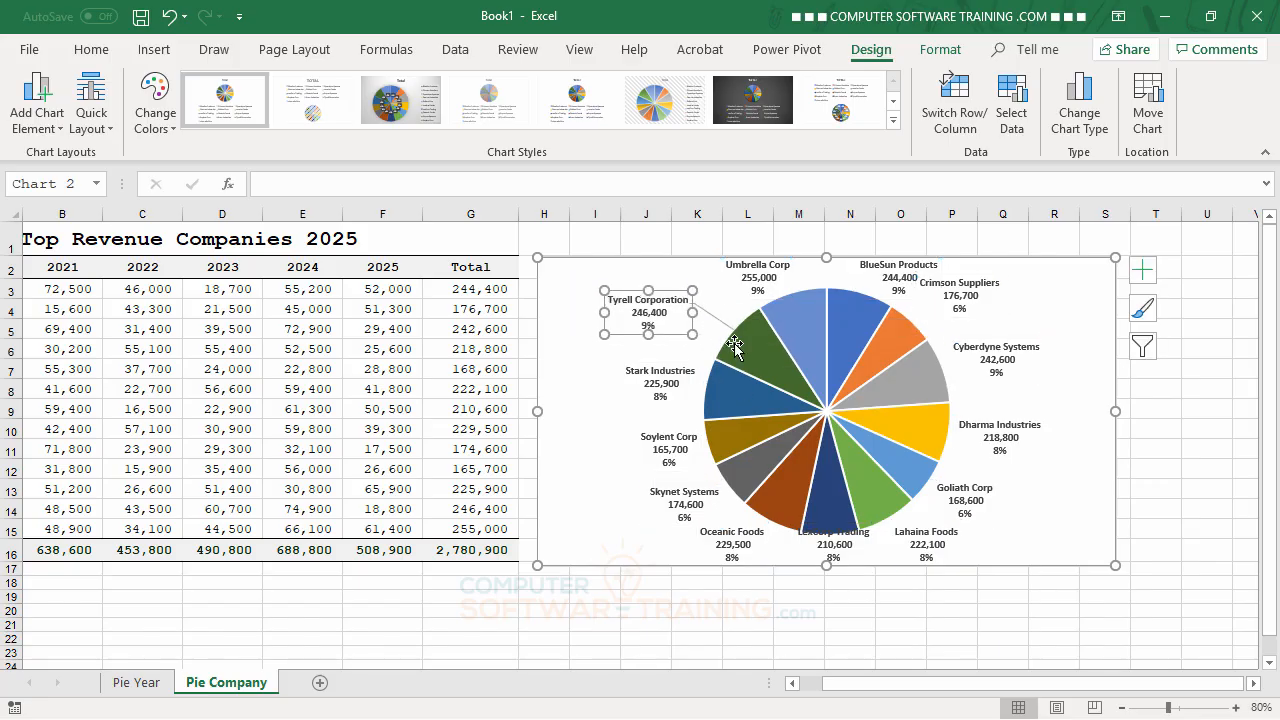
left_click(668, 388)
left_click_drag(668, 390, 632, 378)
left_click(671, 455)
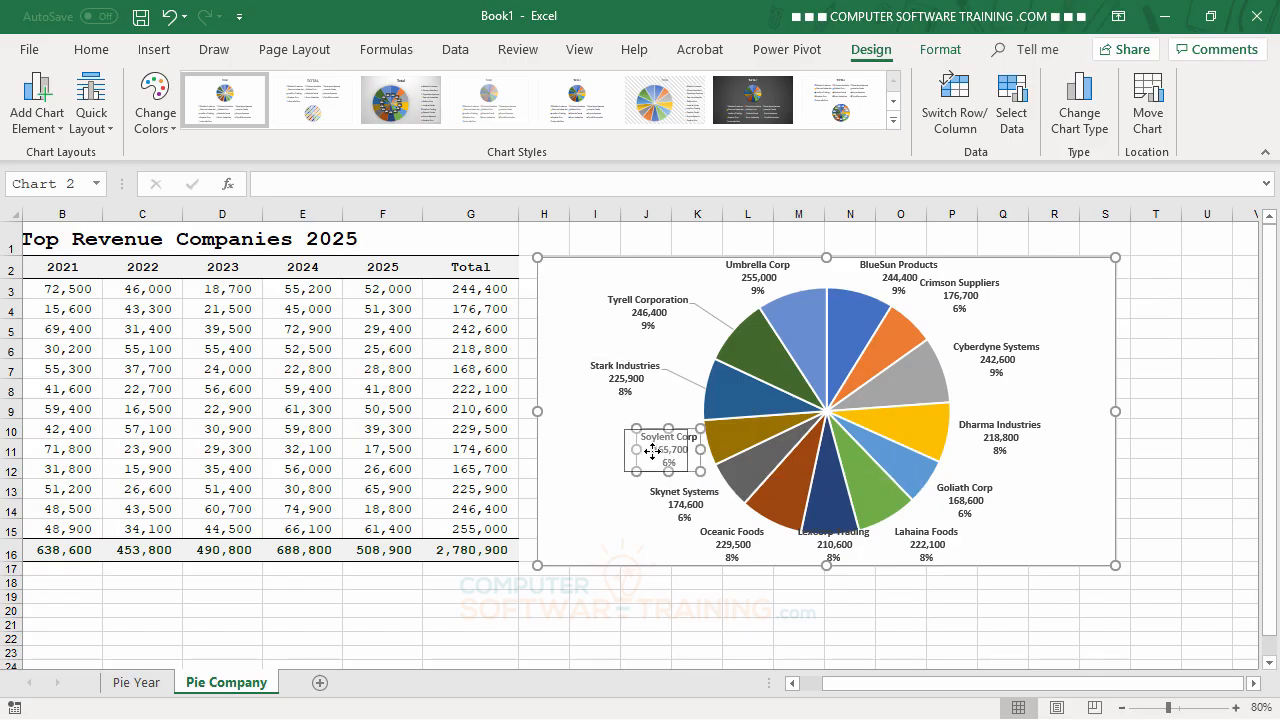
left_click_drag(671, 455, 637, 453)
Step: Move the Skynet Systems, Oceanic Foods and Umbrella Corp data labels outward to bring out their leader lines
left_click(688, 497)
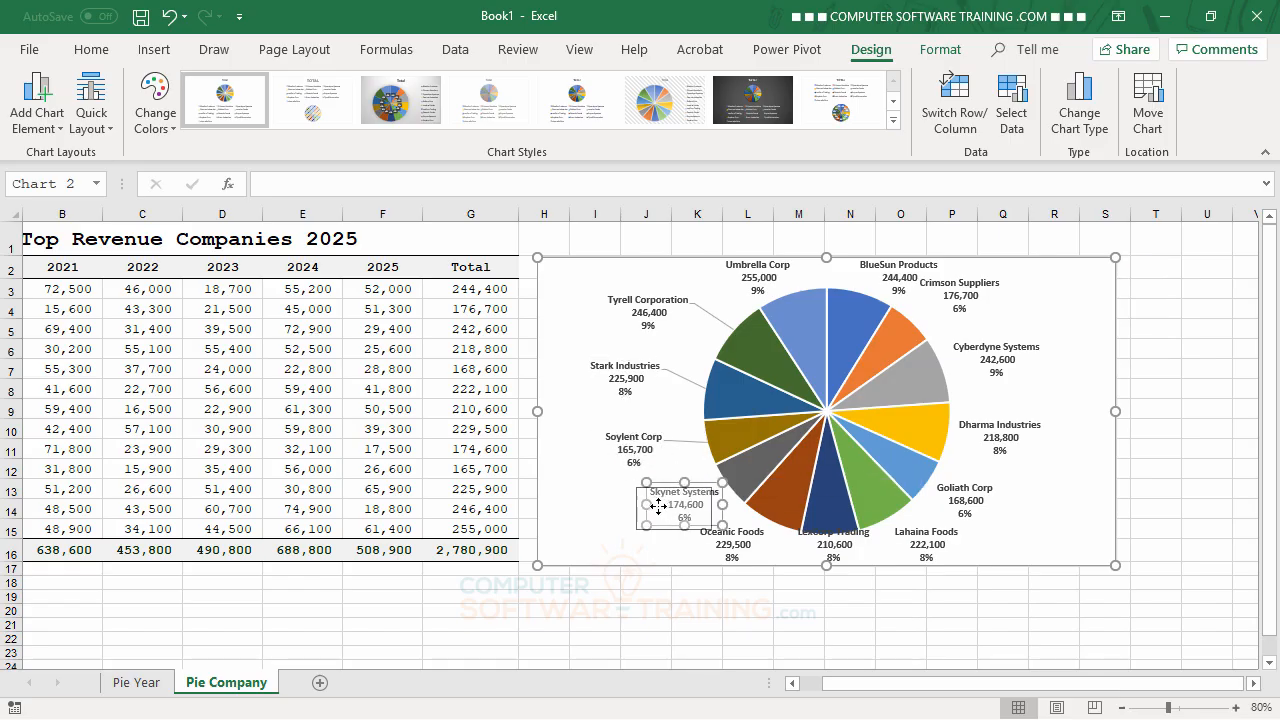
left_click_drag(688, 497, 658, 505)
left_click(744, 546)
left_click_drag(744, 546, 724, 547)
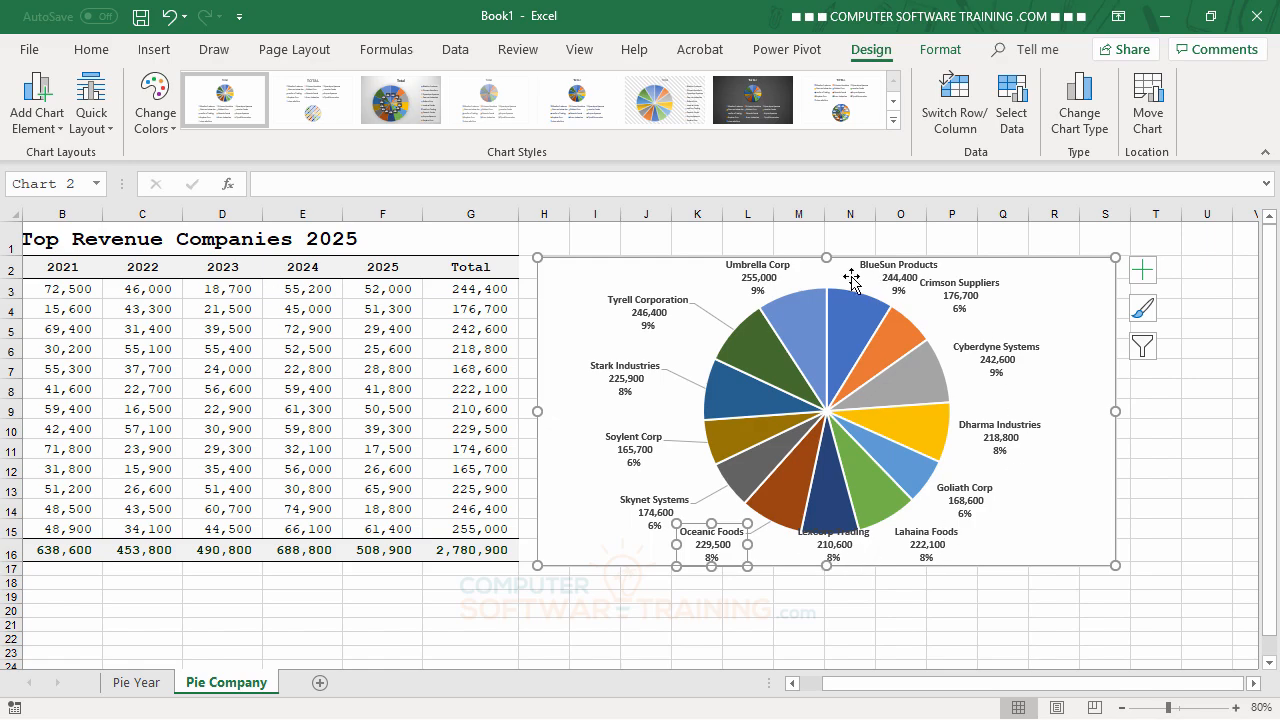
left_click(777, 280)
left_click_drag(777, 280, 741, 281)
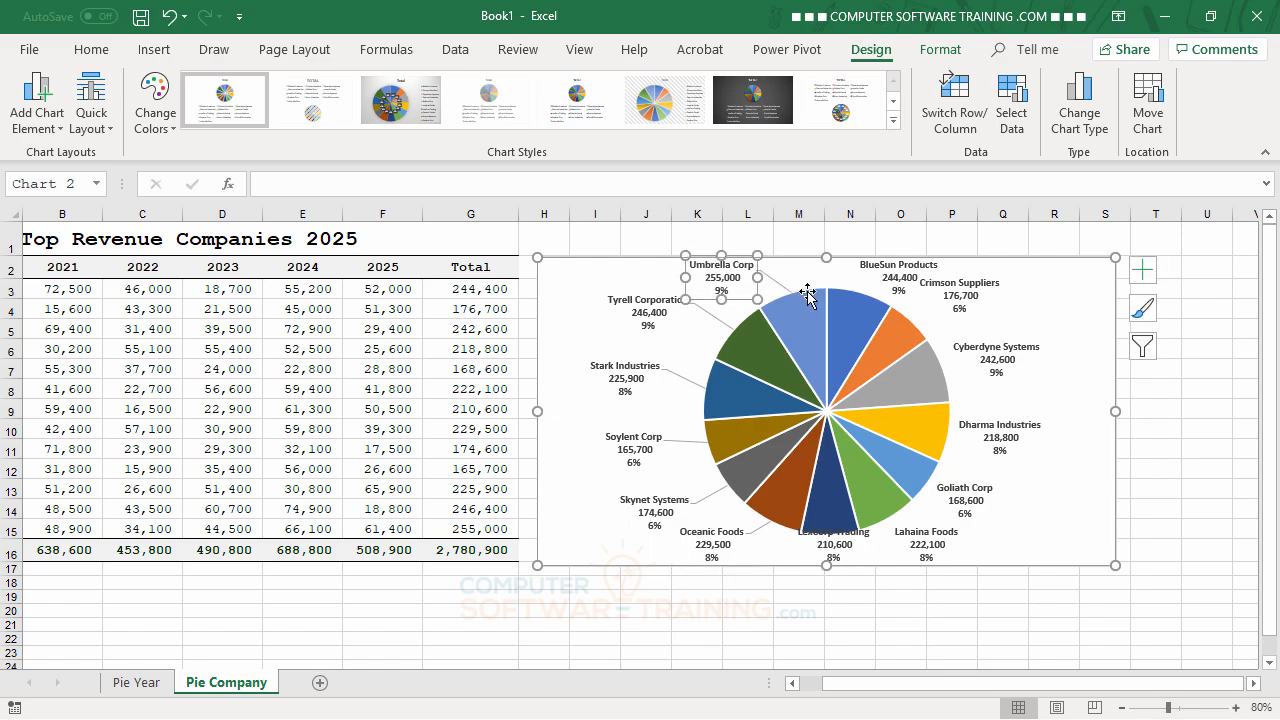
Step: Move the Crimson Suppliers, BlueSun Products and Cyberdyne Systems data labels outward from the pie, clear of each other
left_click(963, 297)
left_click_drag(963, 297, 1047, 309)
left_click(899, 281)
left_click_drag(899, 281, 940, 287)
left_click(997, 365)
left_click_drag(997, 365, 1036, 372)
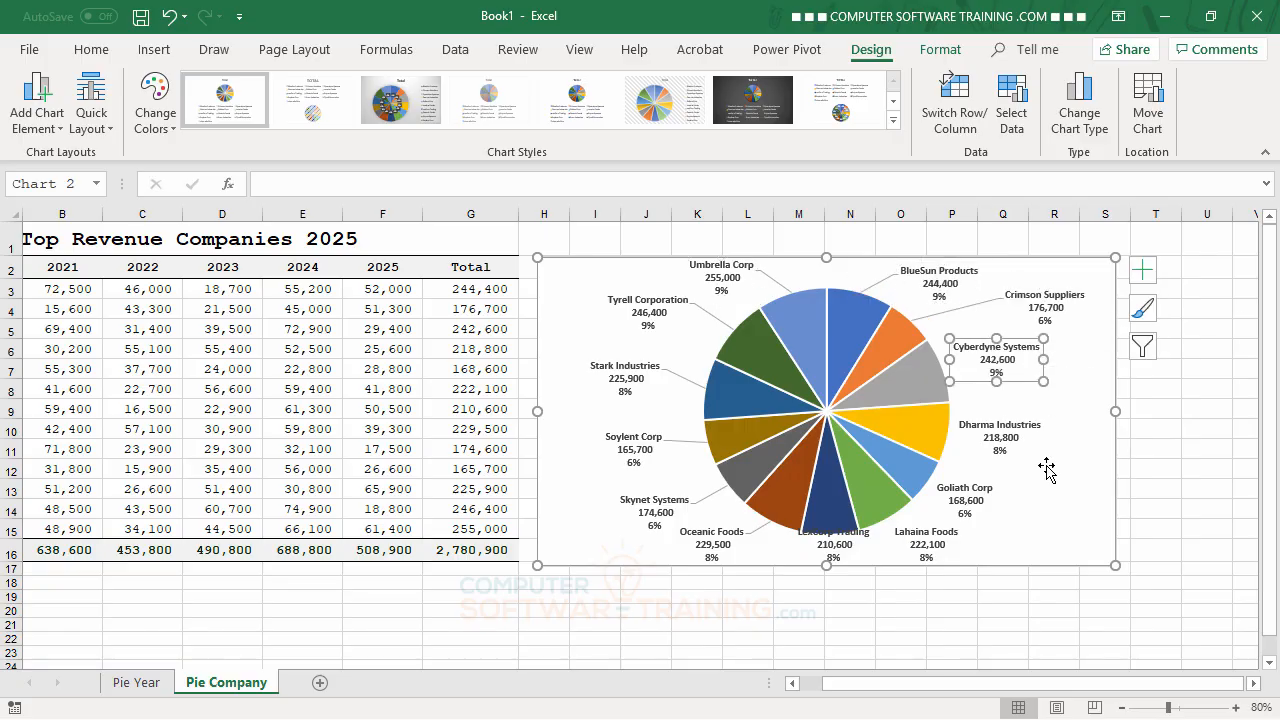
Step: Move the Dharma Industries, Goliath Corp and Lahaina Foods data labels outward, and the LexCorp Trading label out from under the pie
left_click(1014, 437)
left_click_drag(1014, 437, 1045, 440)
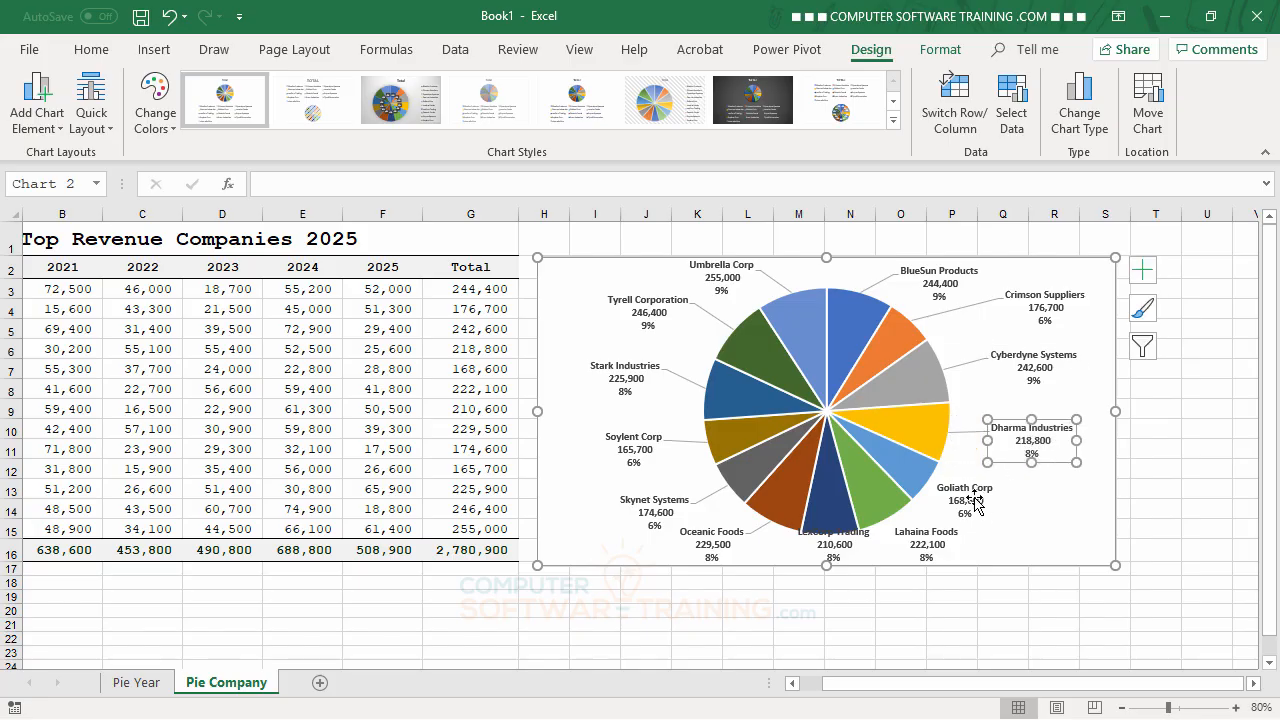
left_click(965, 497)
left_click_drag(965, 497, 1046, 481)
left_click(927, 531)
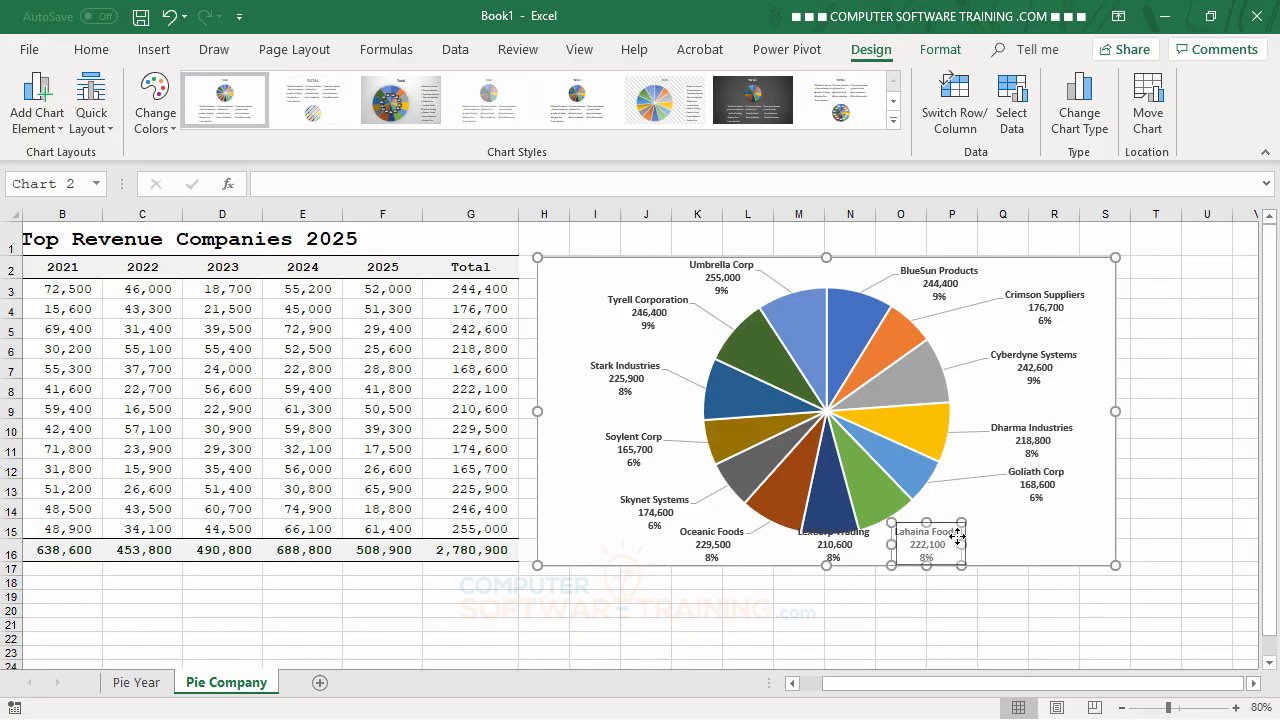
left_click_drag(927, 531, 1028, 526)
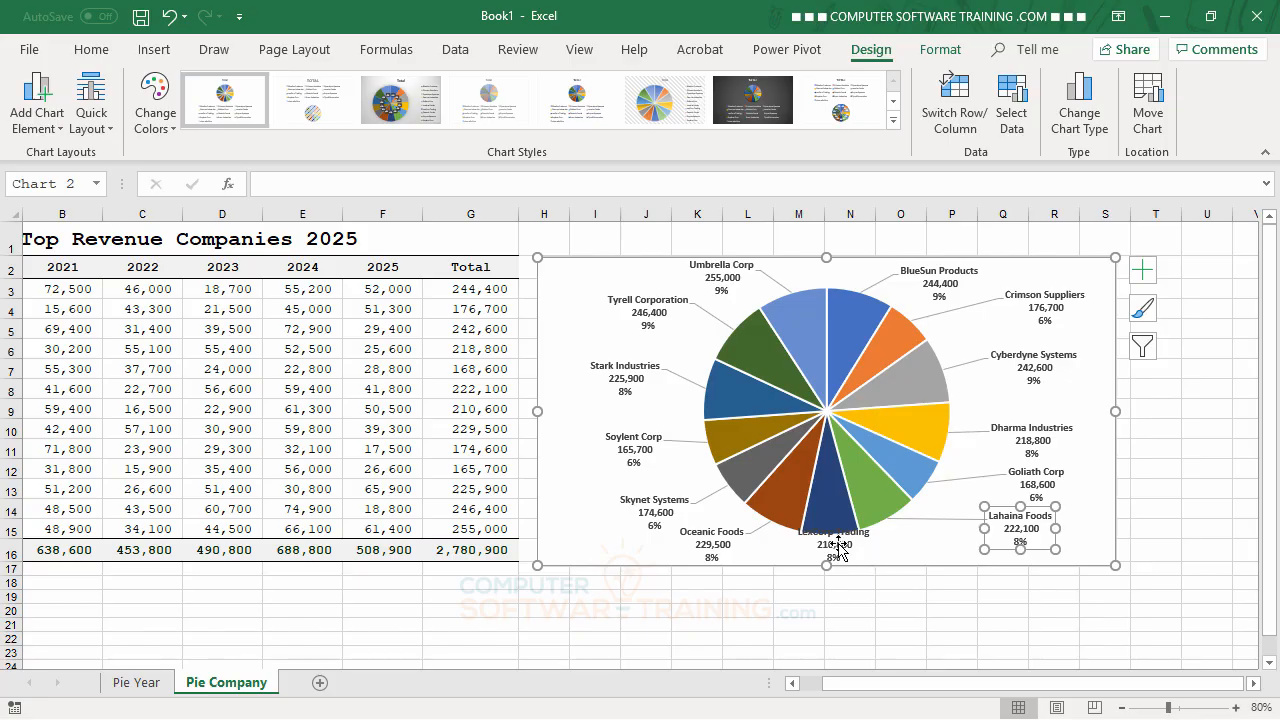
left_click_drag(838, 546, 934, 545)
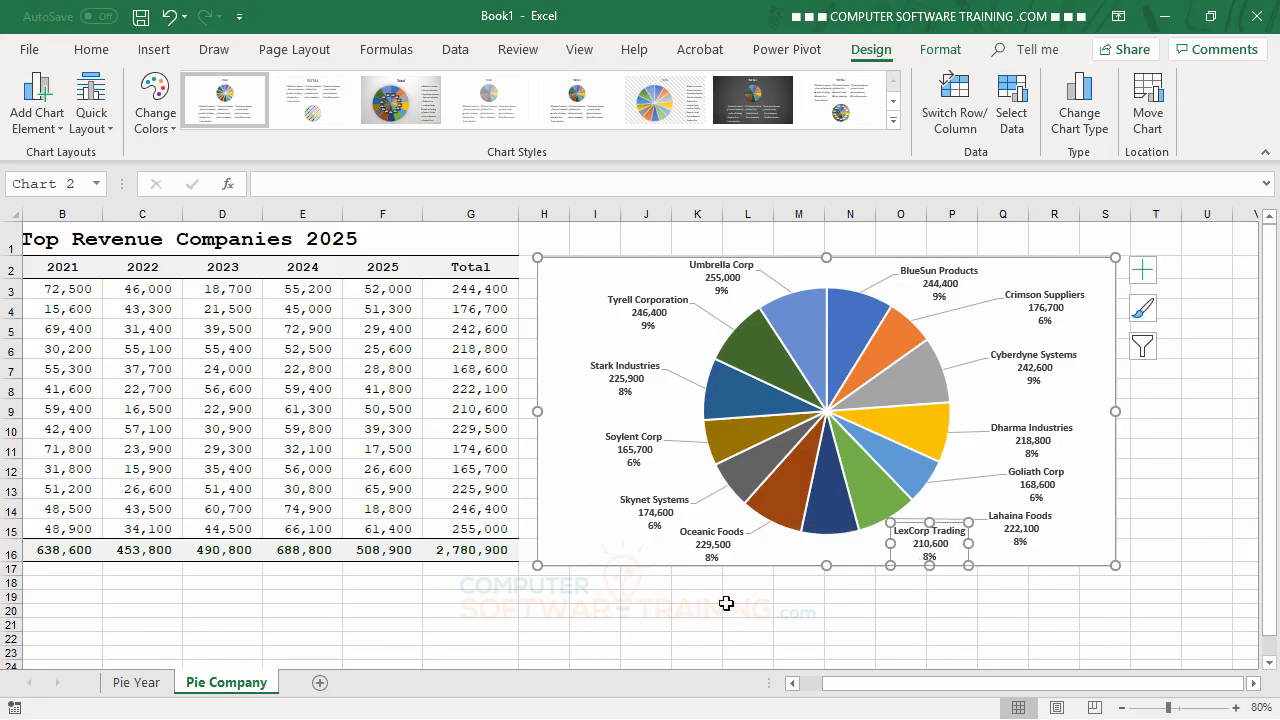
Step: Readjust the Oceanic Foods, Skynet Systems and LexCorp Trading data labels, spreading the first two farther from the pie
left_click(704, 545)
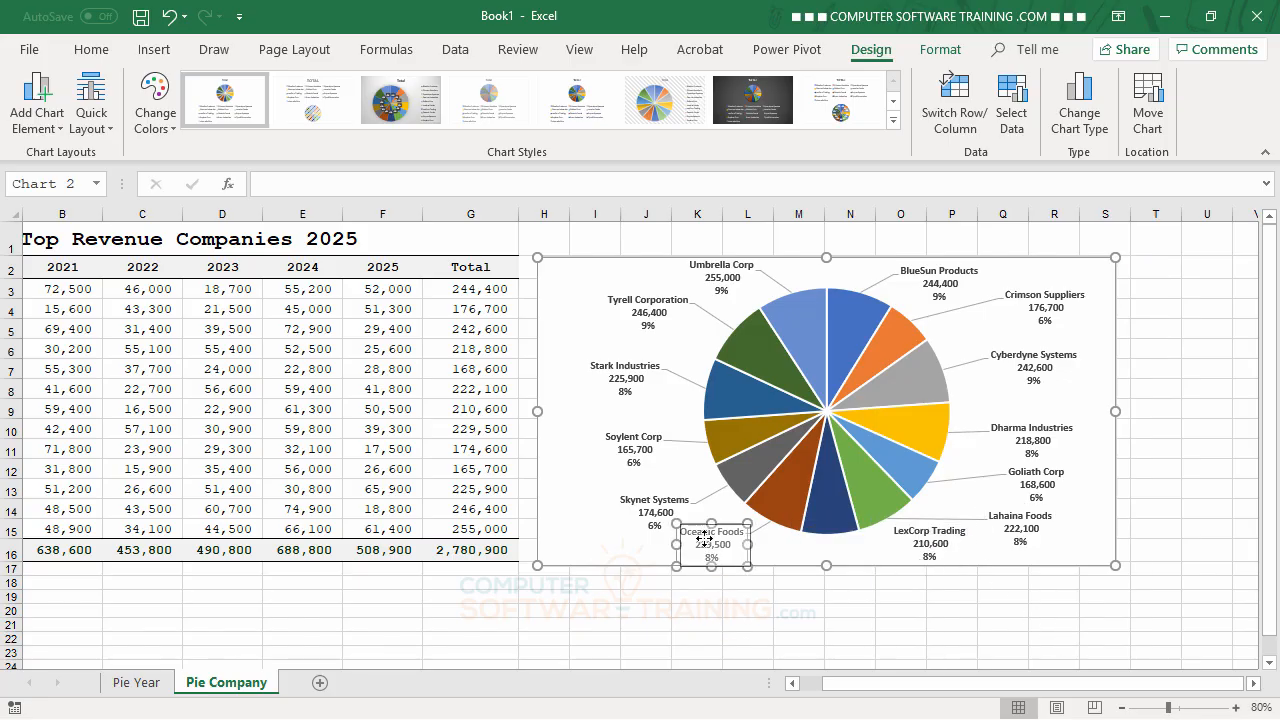
left_click_drag(704, 540, 710, 538)
left_click(631, 514)
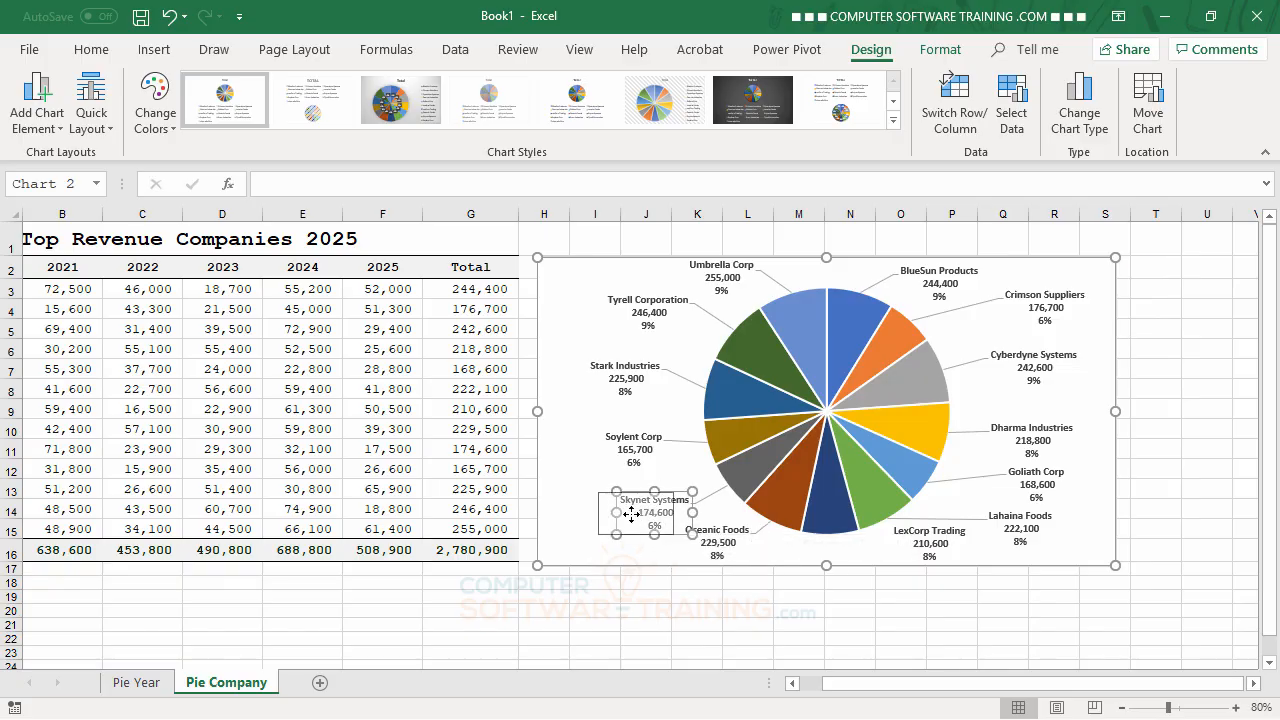
left_click_drag(631, 514, 633, 513)
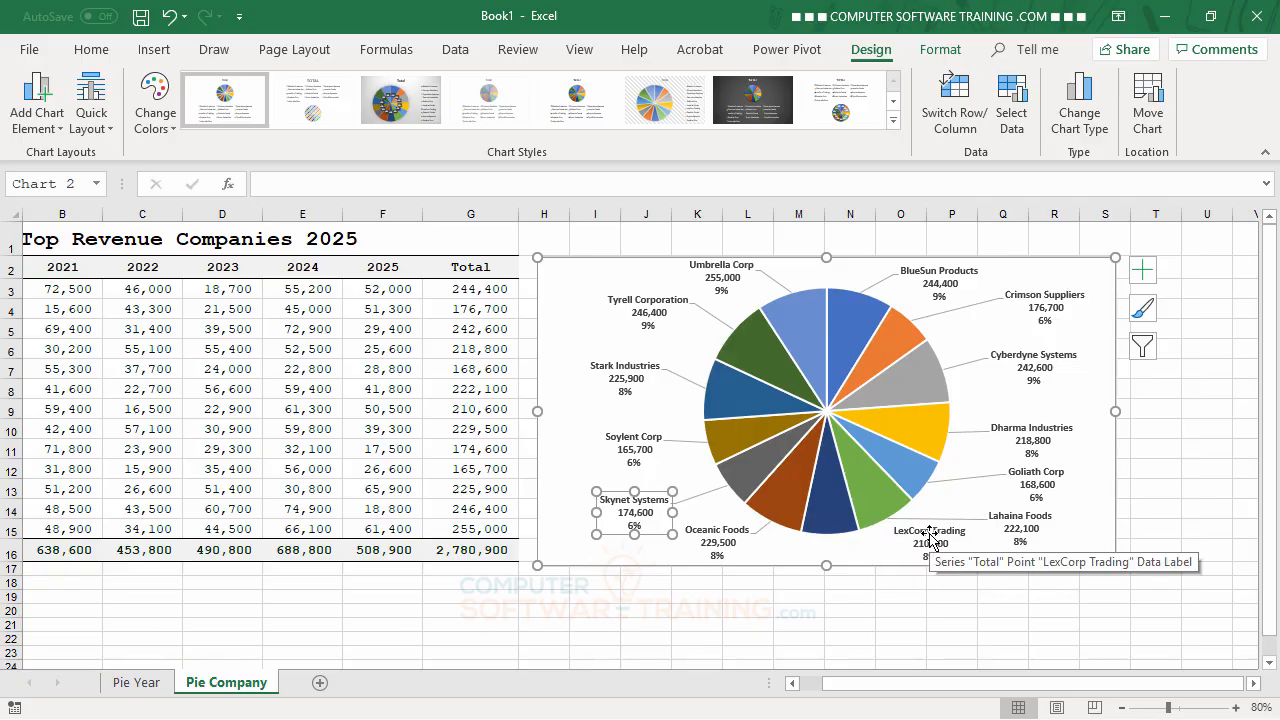
left_click_drag(917, 537, 890, 539)
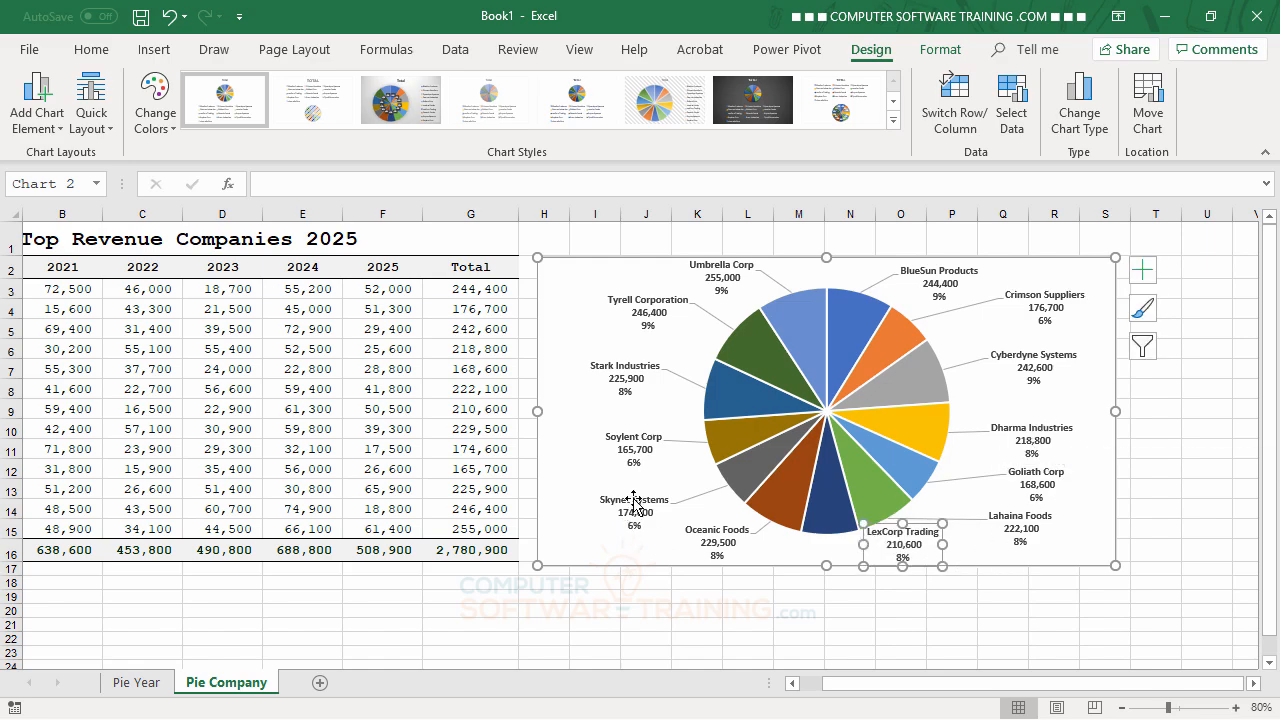
left_click_drag(634, 500, 598, 490)
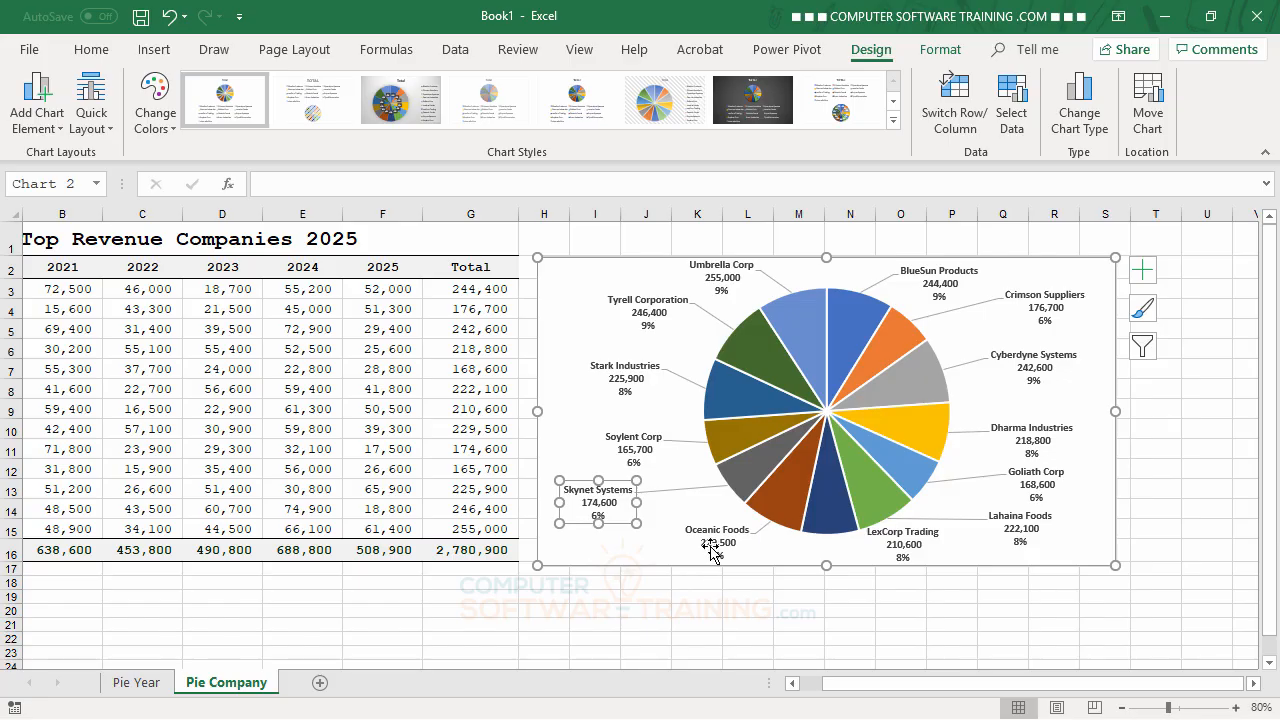
left_click(712, 550)
left_click_drag(712, 550, 684, 542)
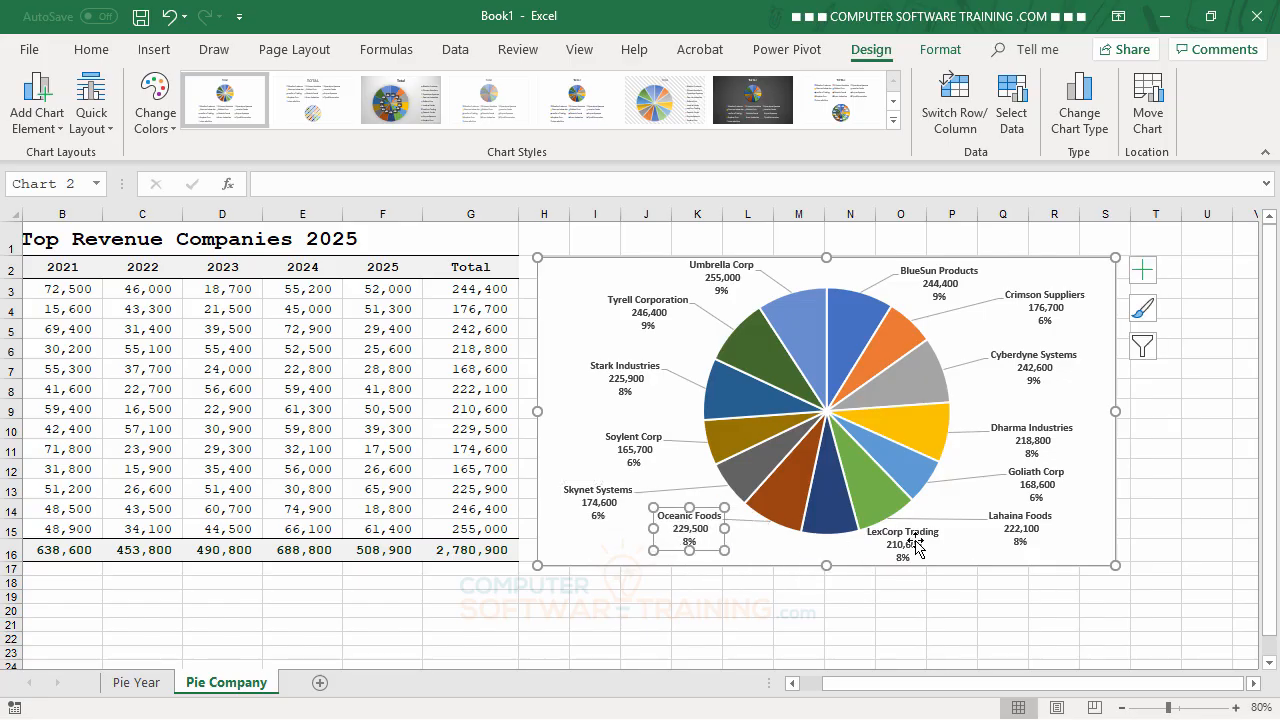
Step: Try placing the LexCorp Trading data label beneath the Oceanic Foods slice, next to the Oceanic Foods label
left_click_drag(905, 545, 769, 543)
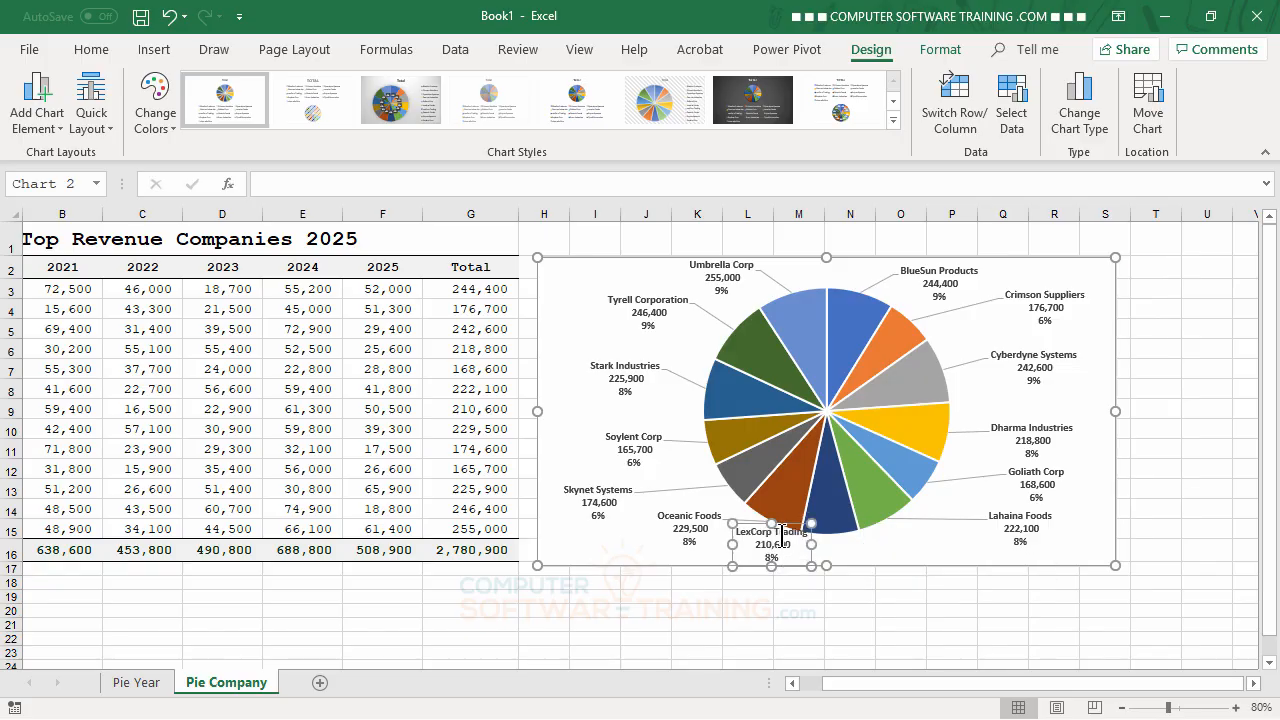
left_click(887, 552)
left_click(777, 530)
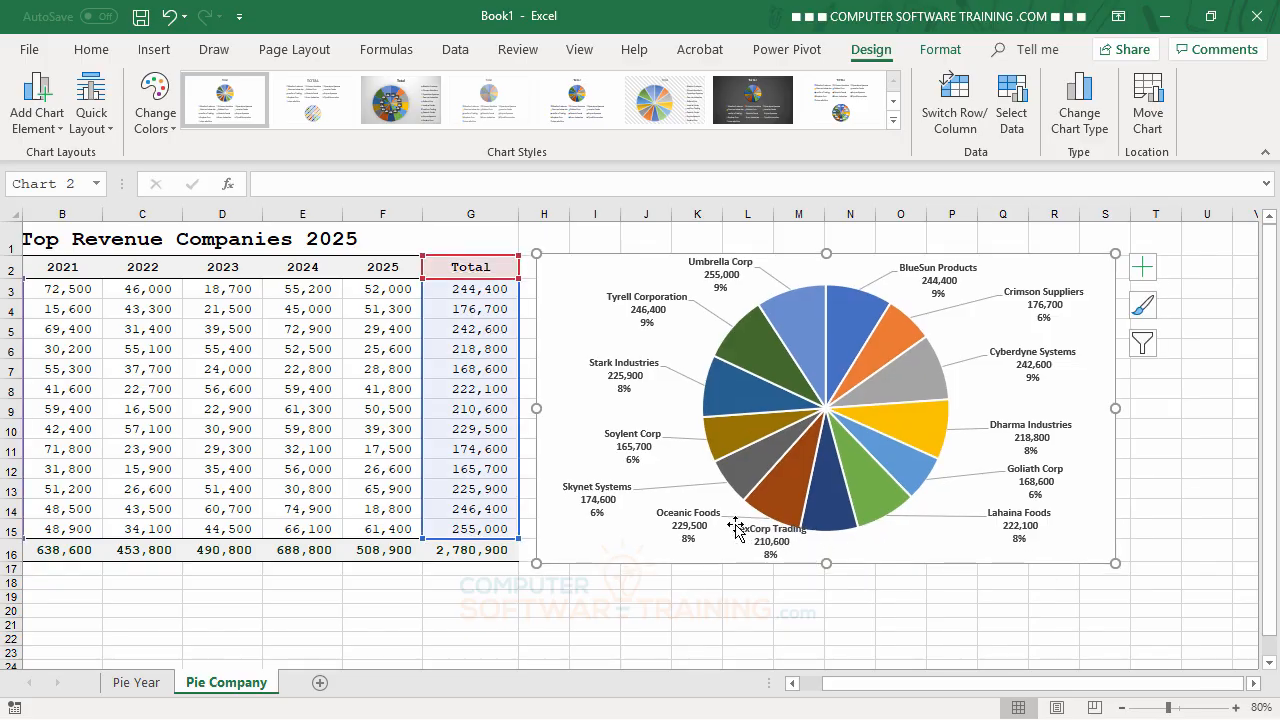
left_click(769, 541)
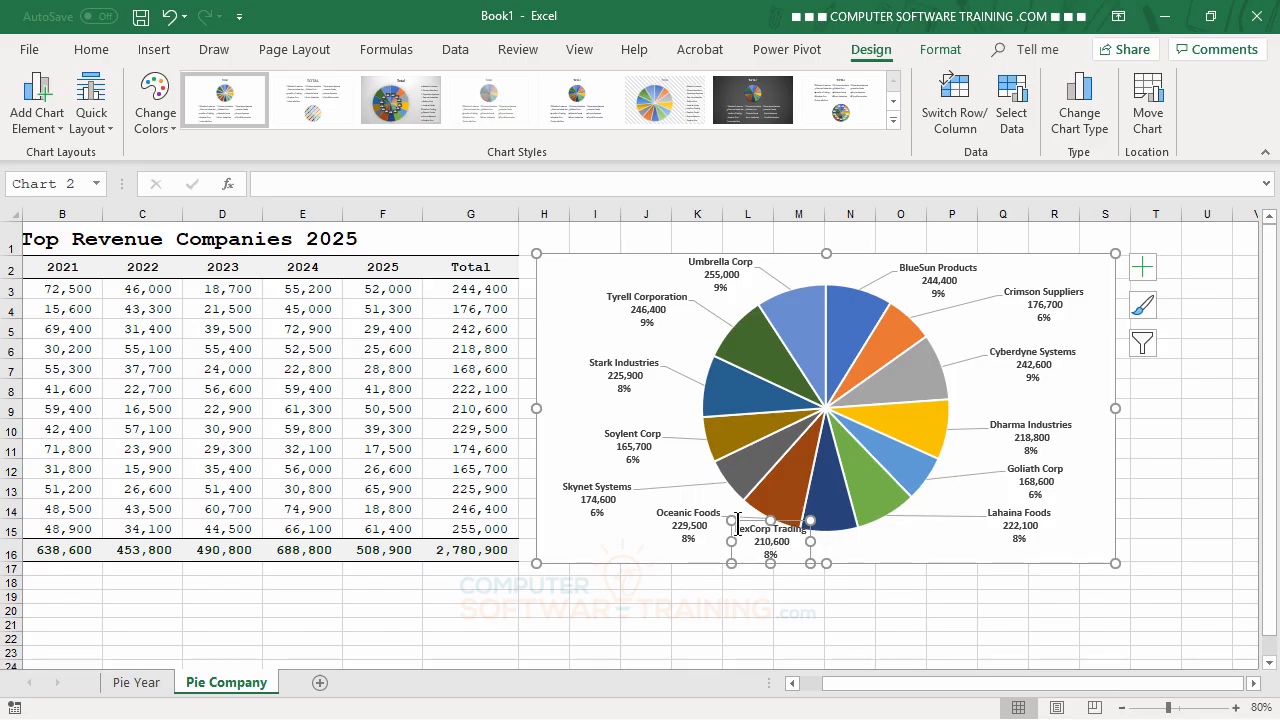
left_click_drag(745, 524, 728, 542)
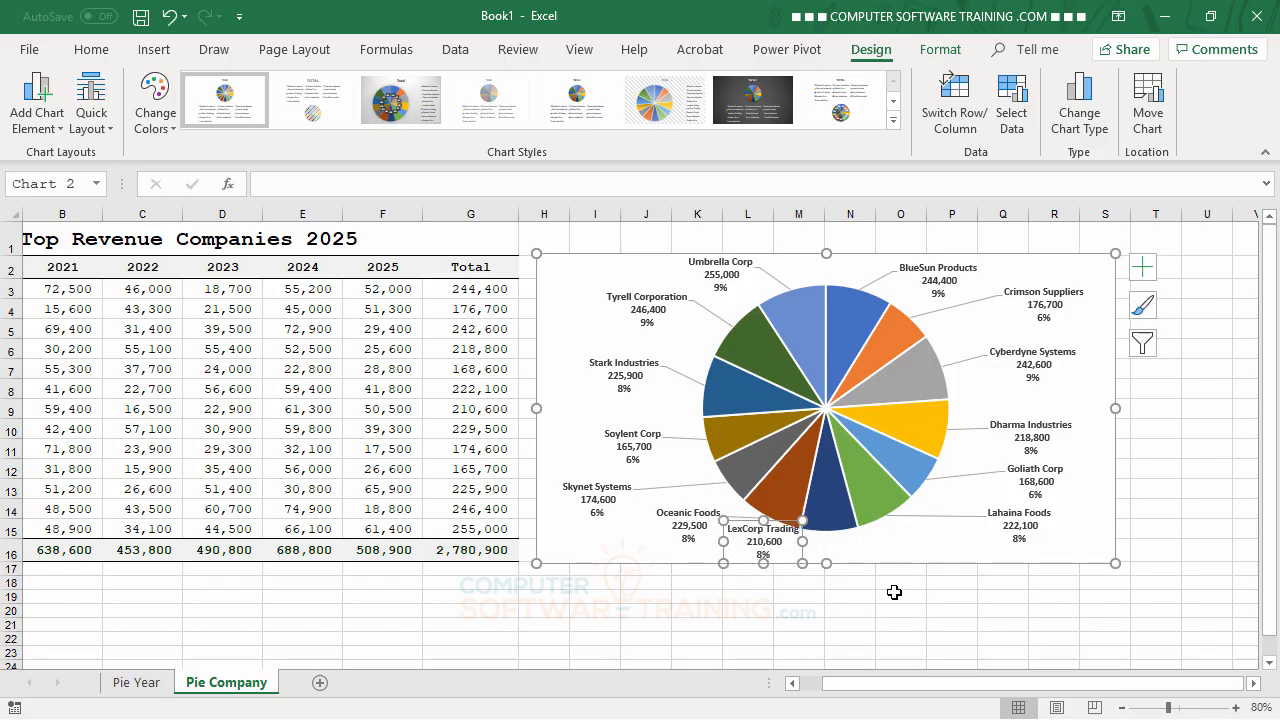
Step: Extend the chart's lower edge to about row 18 and move the LexCorp Trading label beside the Lahaina Foods label
left_click_drag(826, 563, 826, 597)
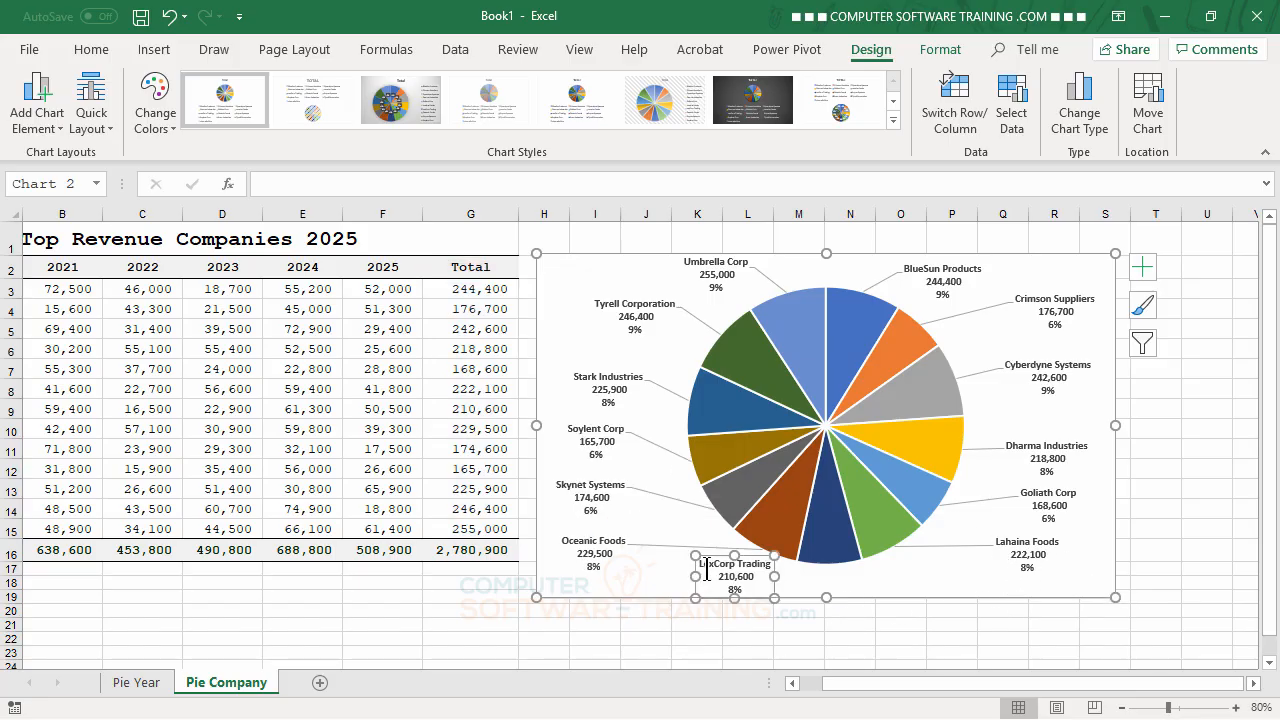
left_click_drag(760, 554, 970, 576)
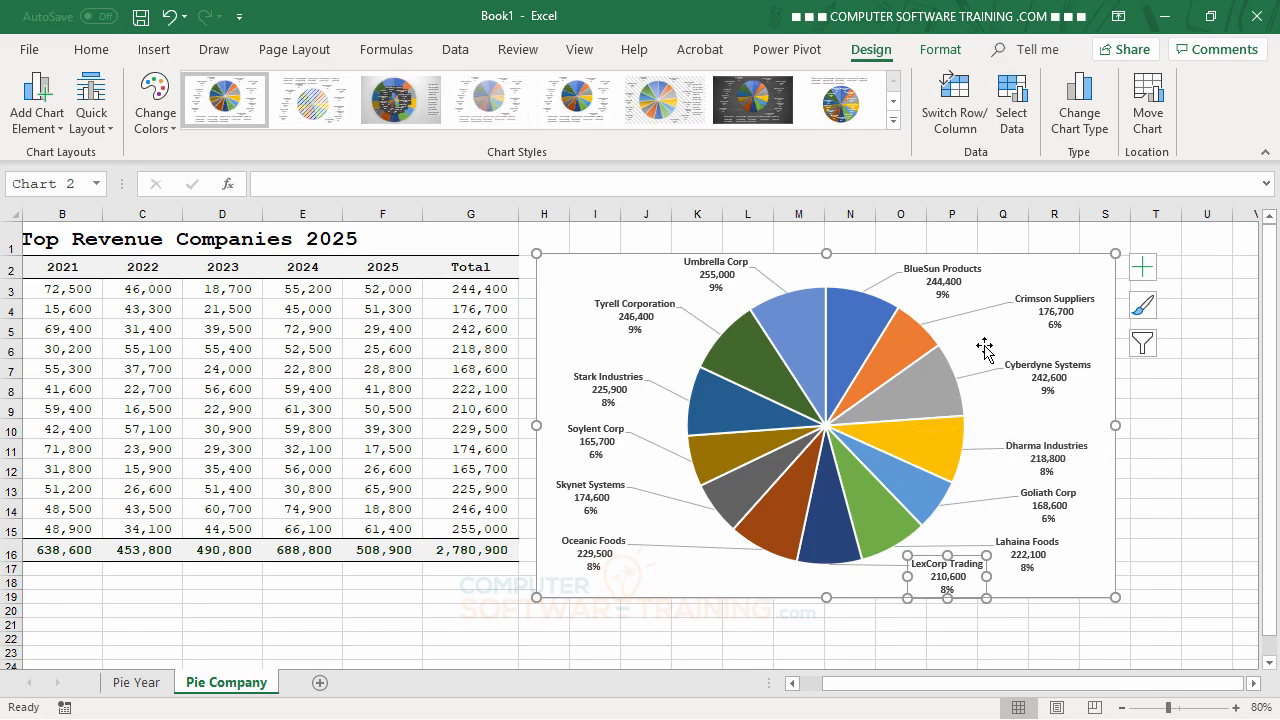
Step: Rotate the pie by setting the data series' angle of first slice to 8°
right_click(908, 354)
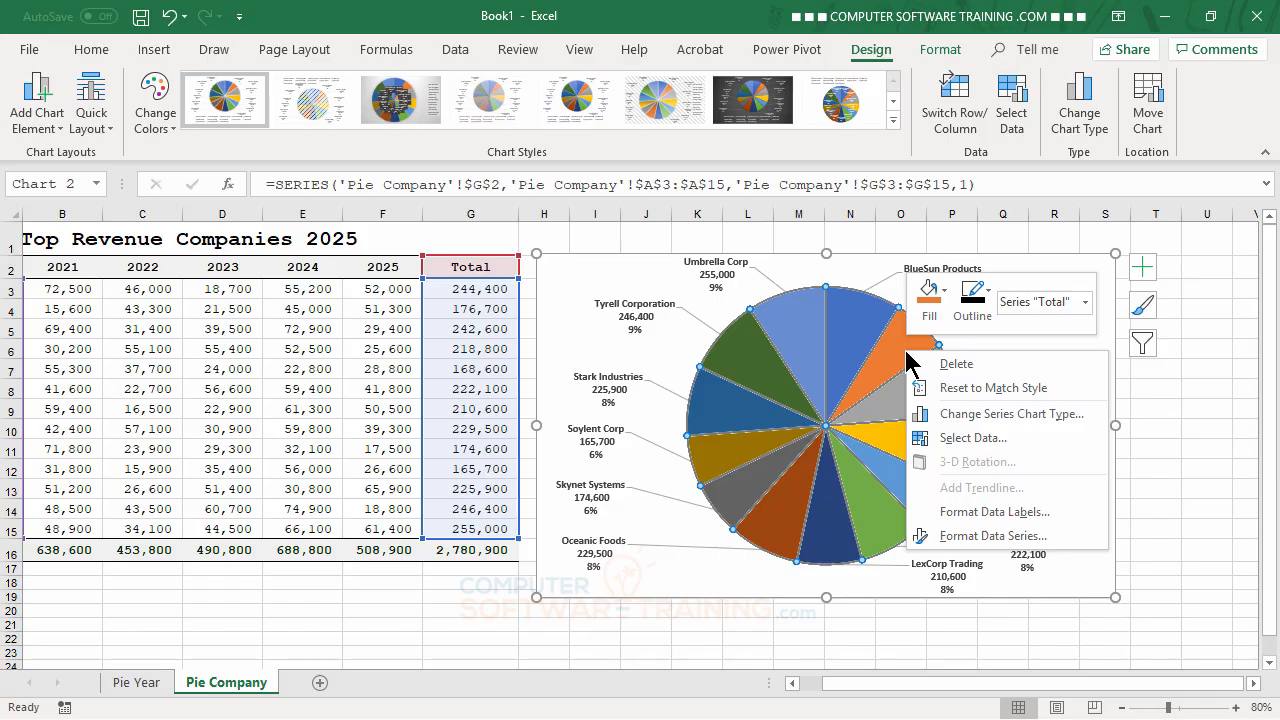
left_click(976, 537)
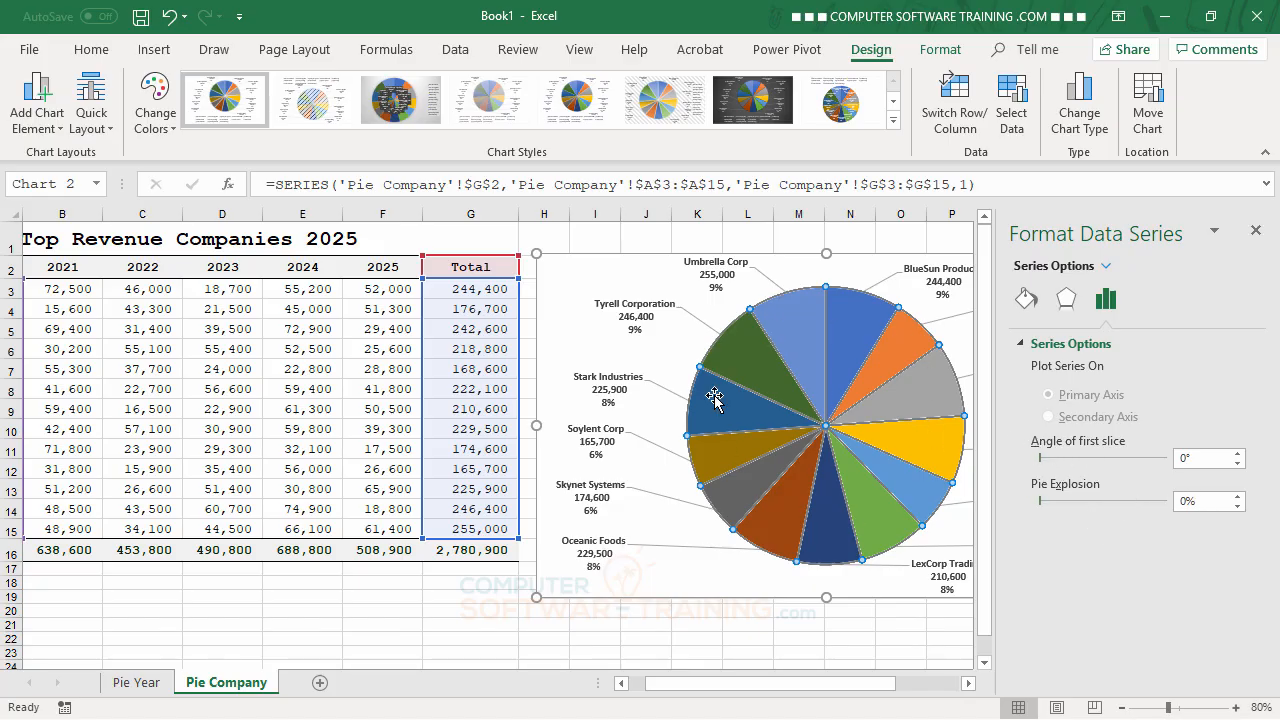
left_click(1238, 453)
left_click(1238, 453)
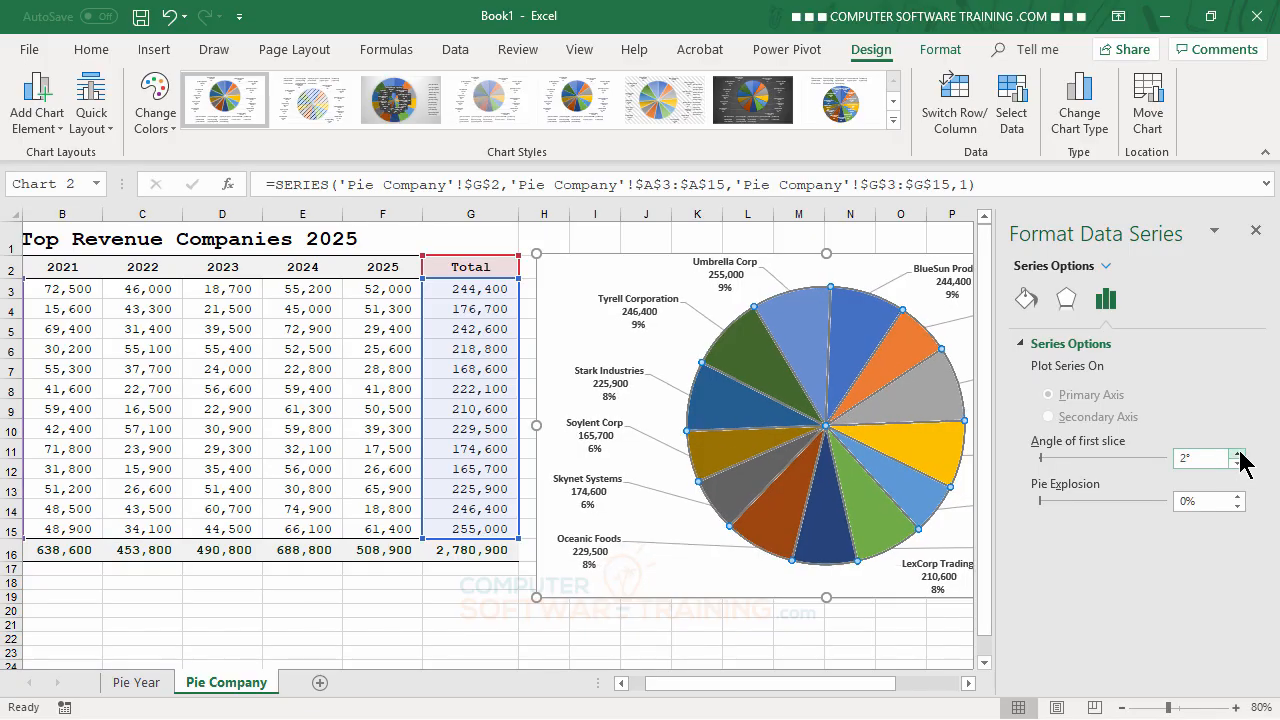
left_click(1238, 453)
left_click(1238, 453)
left_click(1238, 453)
left_click(1238, 453)
left_click(1238, 453)
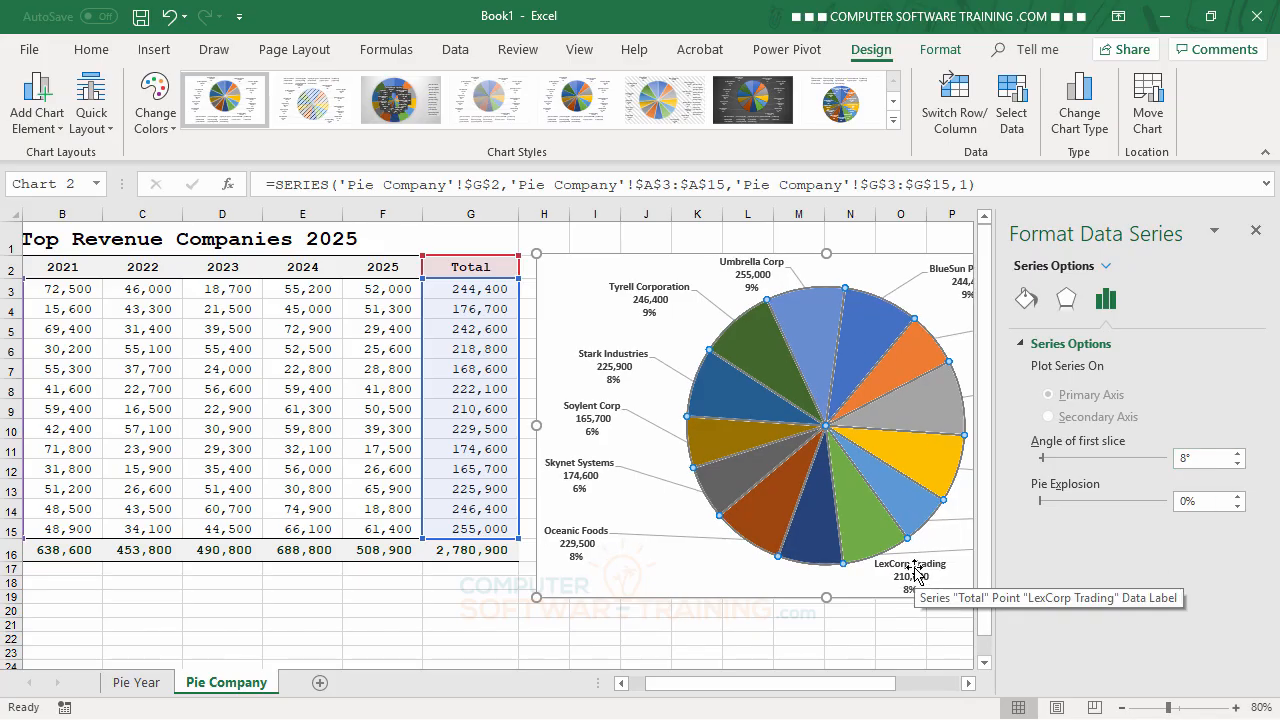
Step: Undo the last first-slice angle increment and move only the LexCorp Trading label beneath the Oceanic Foods slice
left_click_drag(916, 572, 677, 557)
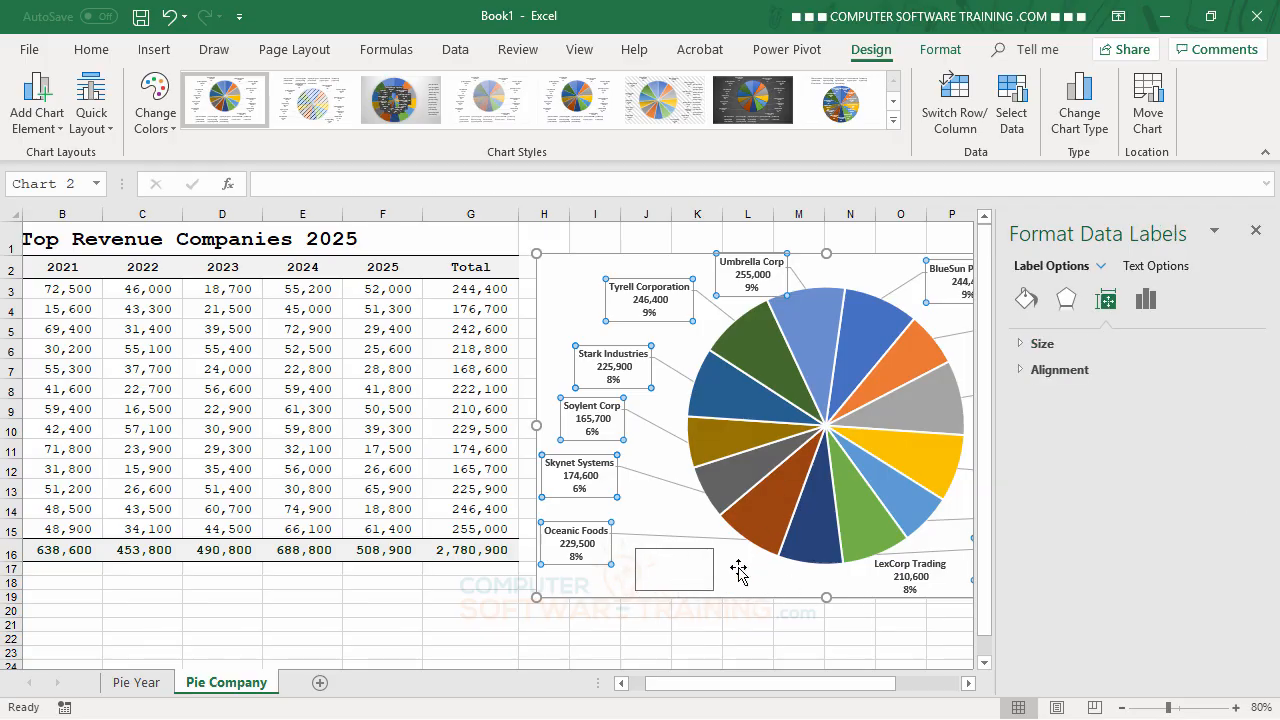
left_click(1257, 233)
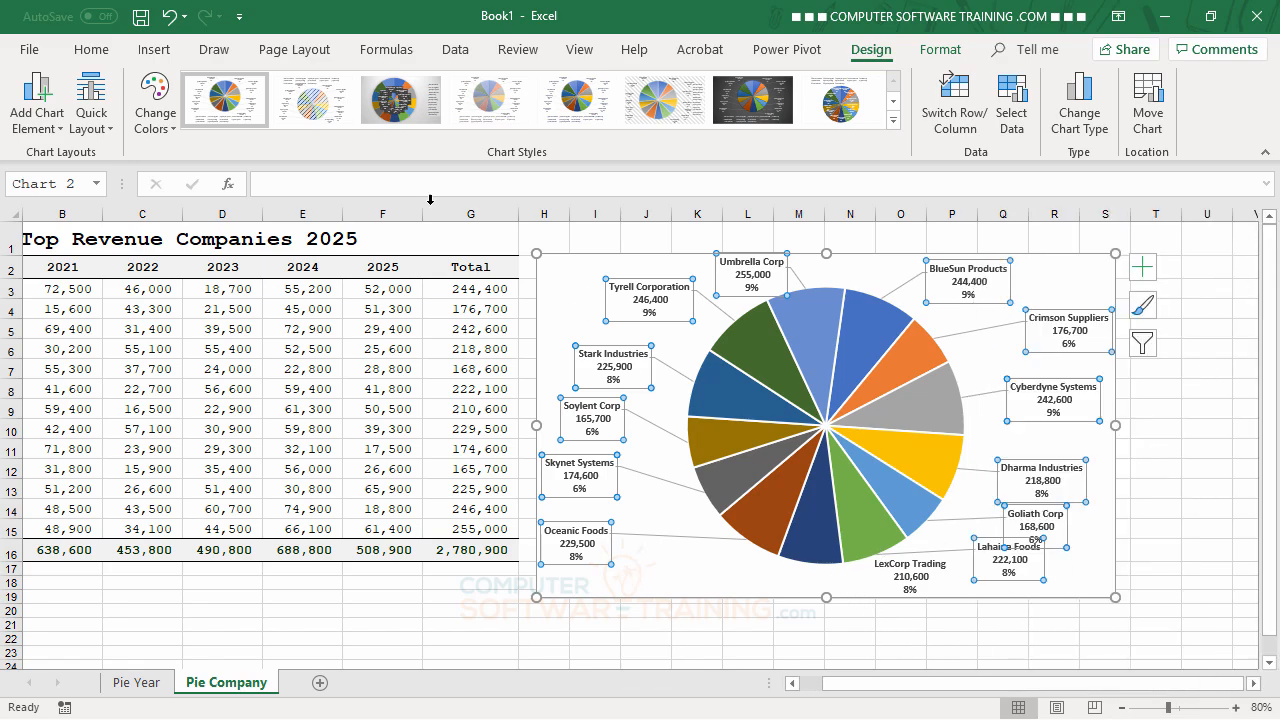
left_click(172, 18)
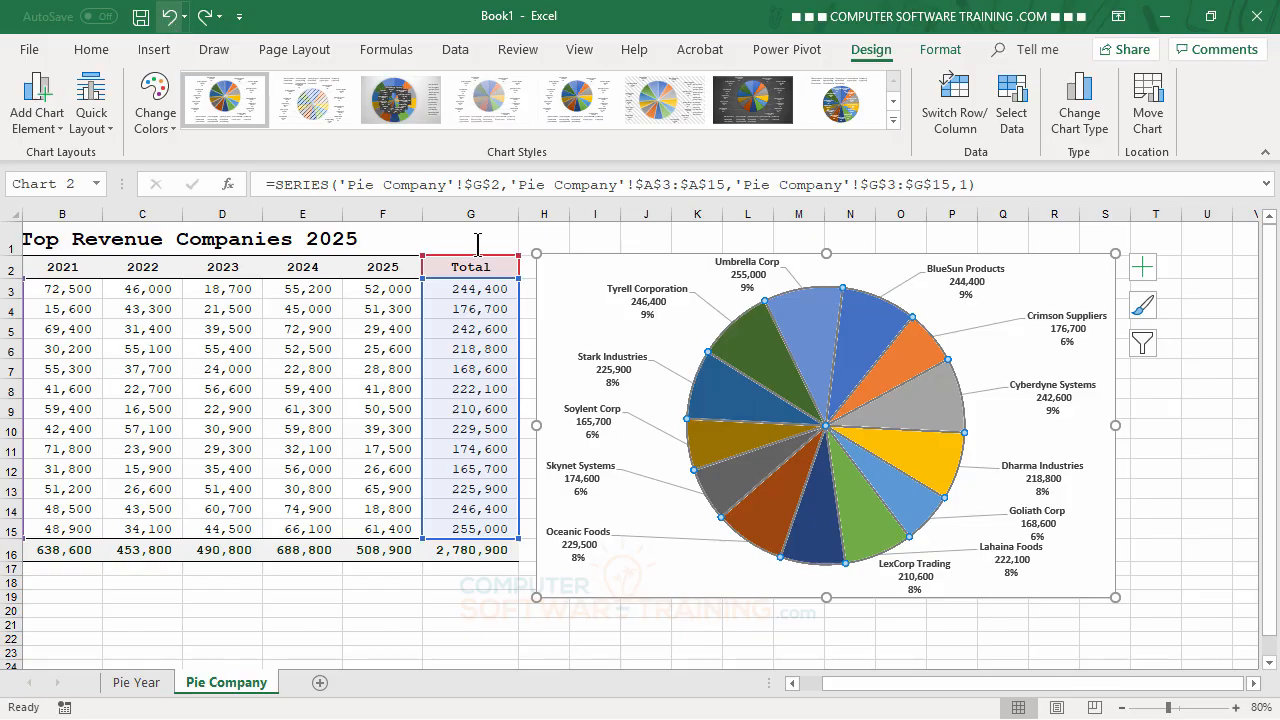
key("ctrl+y")
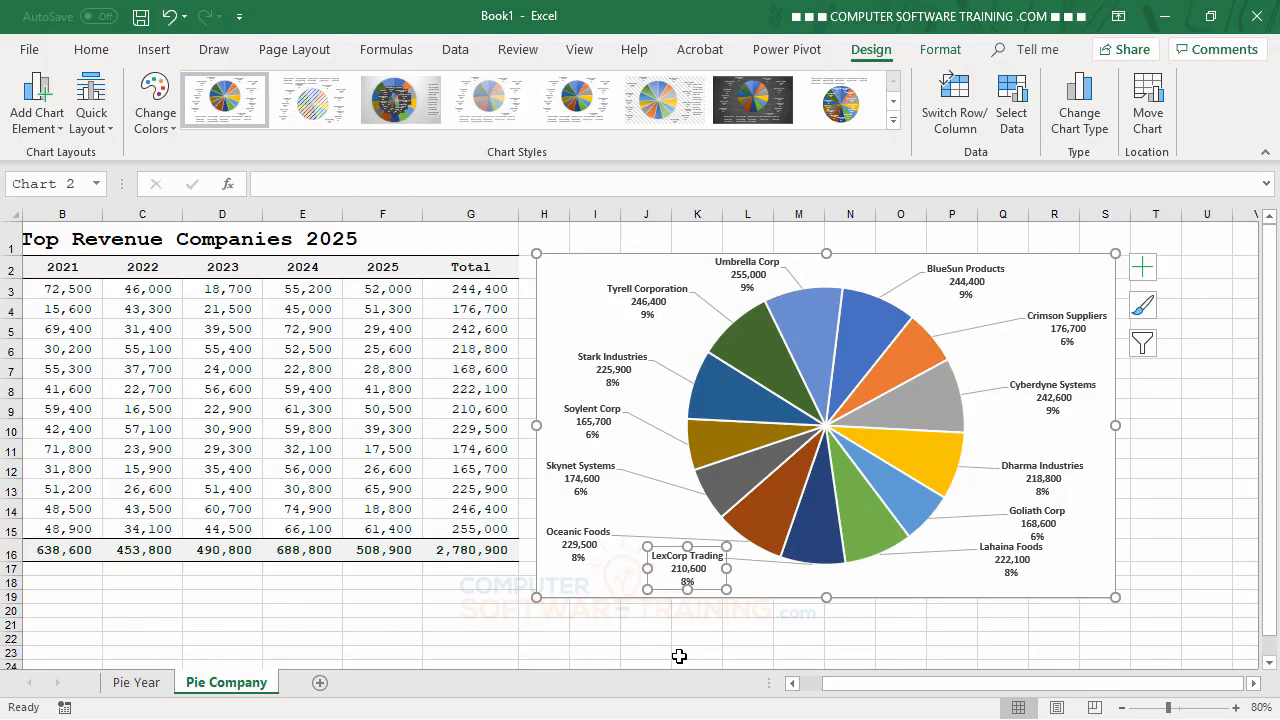
left_click(1176, 480)
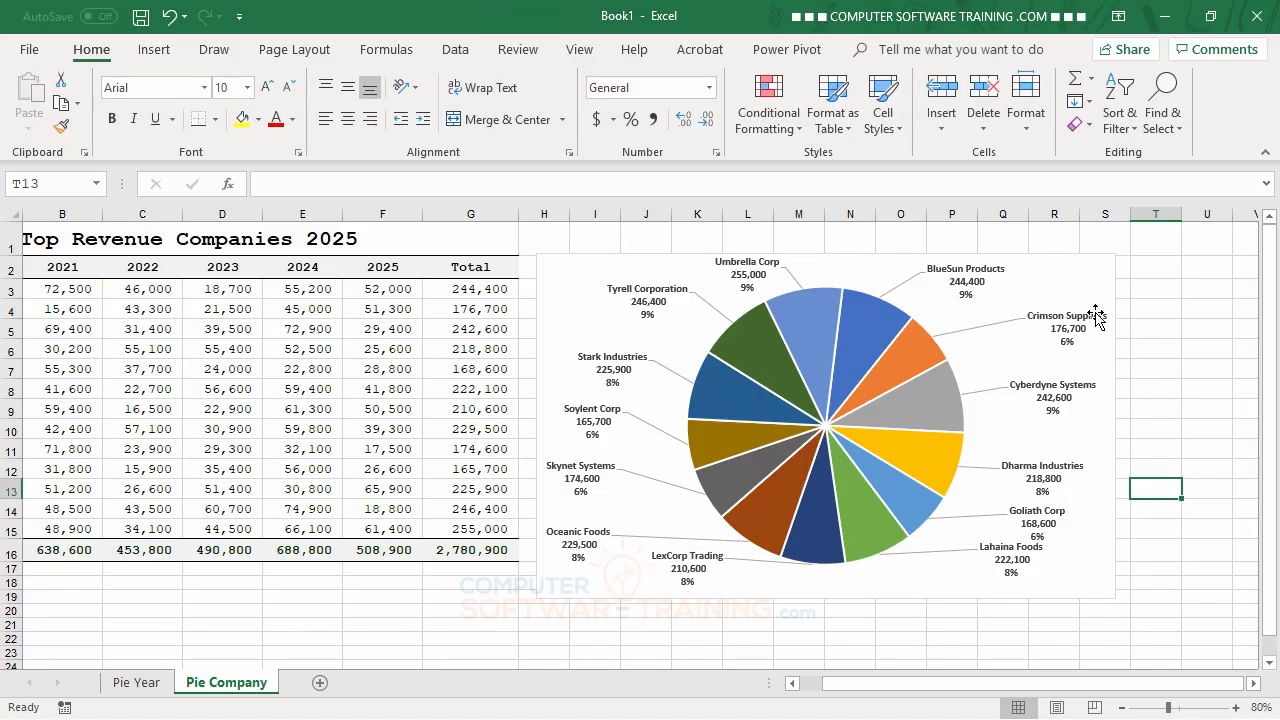
Step: Format the chart area with no fill and no border line, close the options and deselect the chart
double_click(1057, 276)
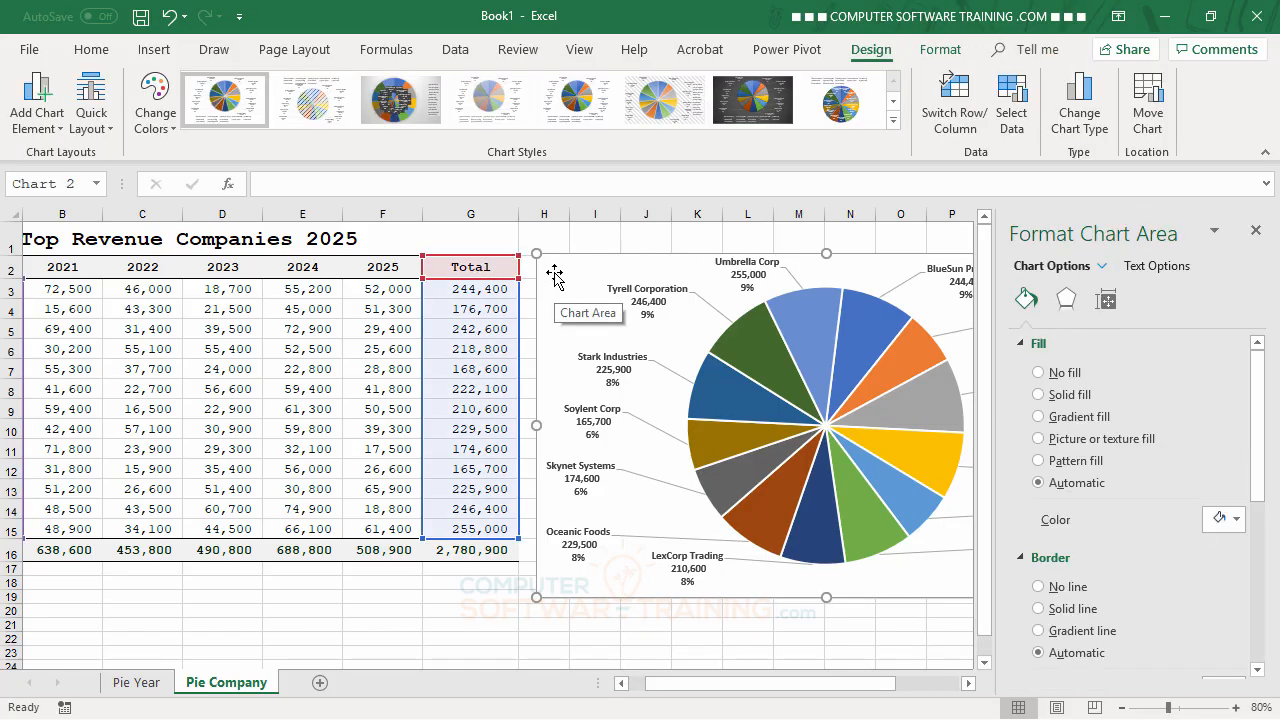
left_click(1039, 372)
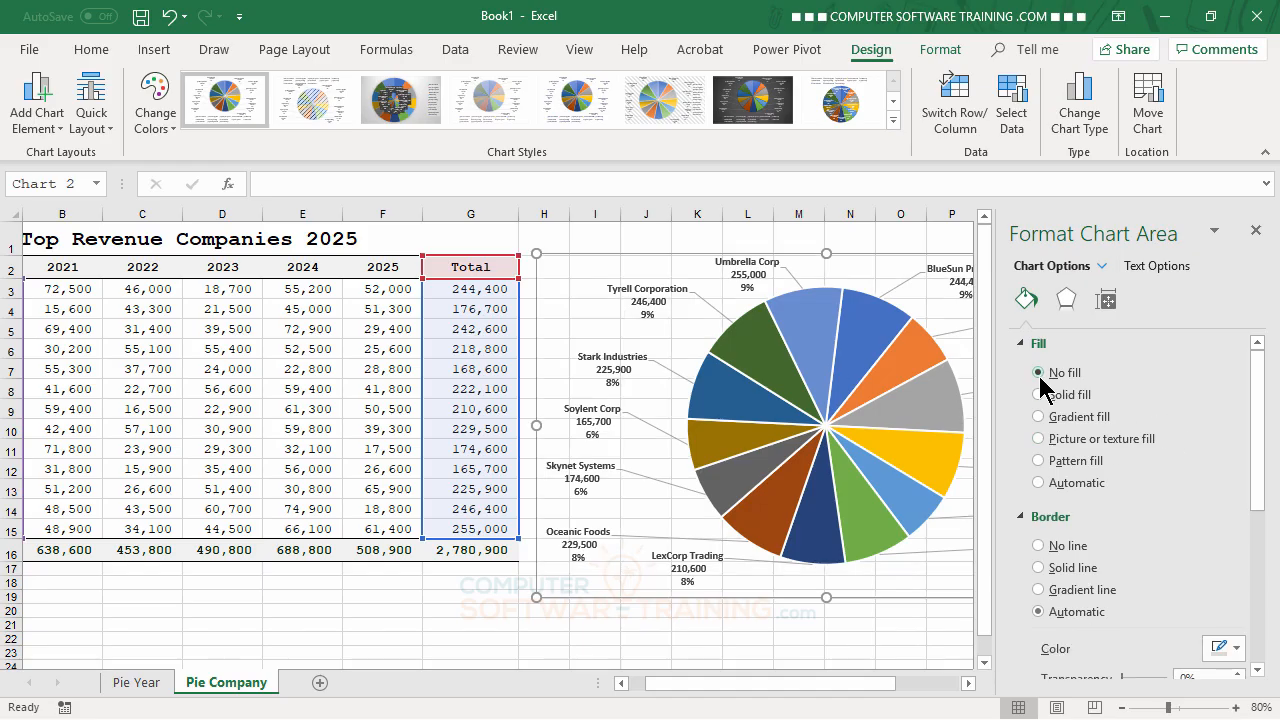
left_click(1039, 545)
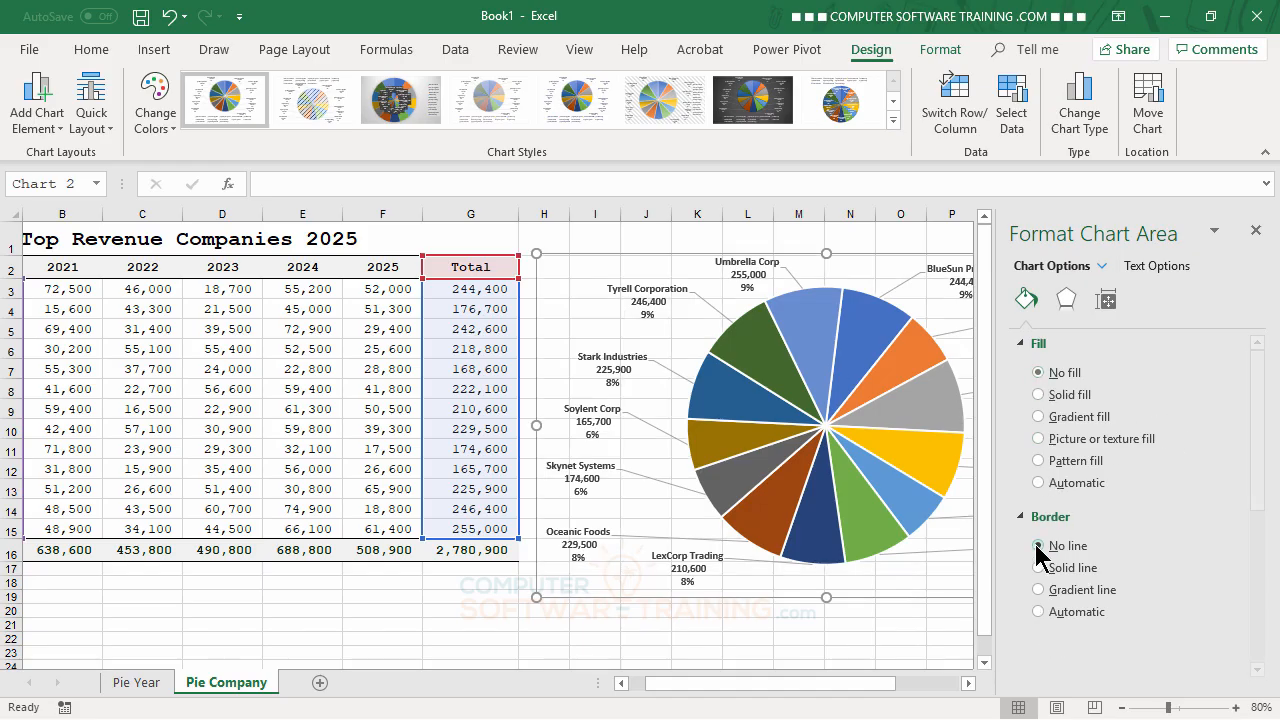
left_click(1256, 232)
left_click(1185, 453)
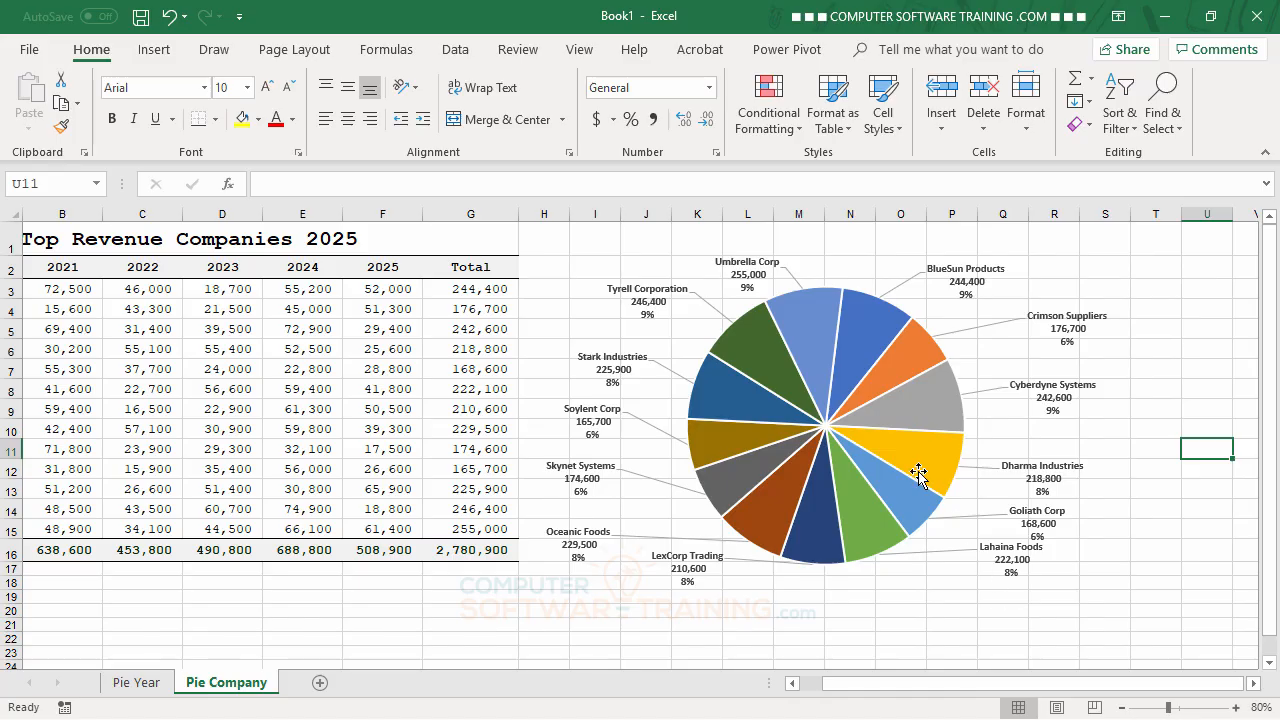
mouse_move(877, 383)
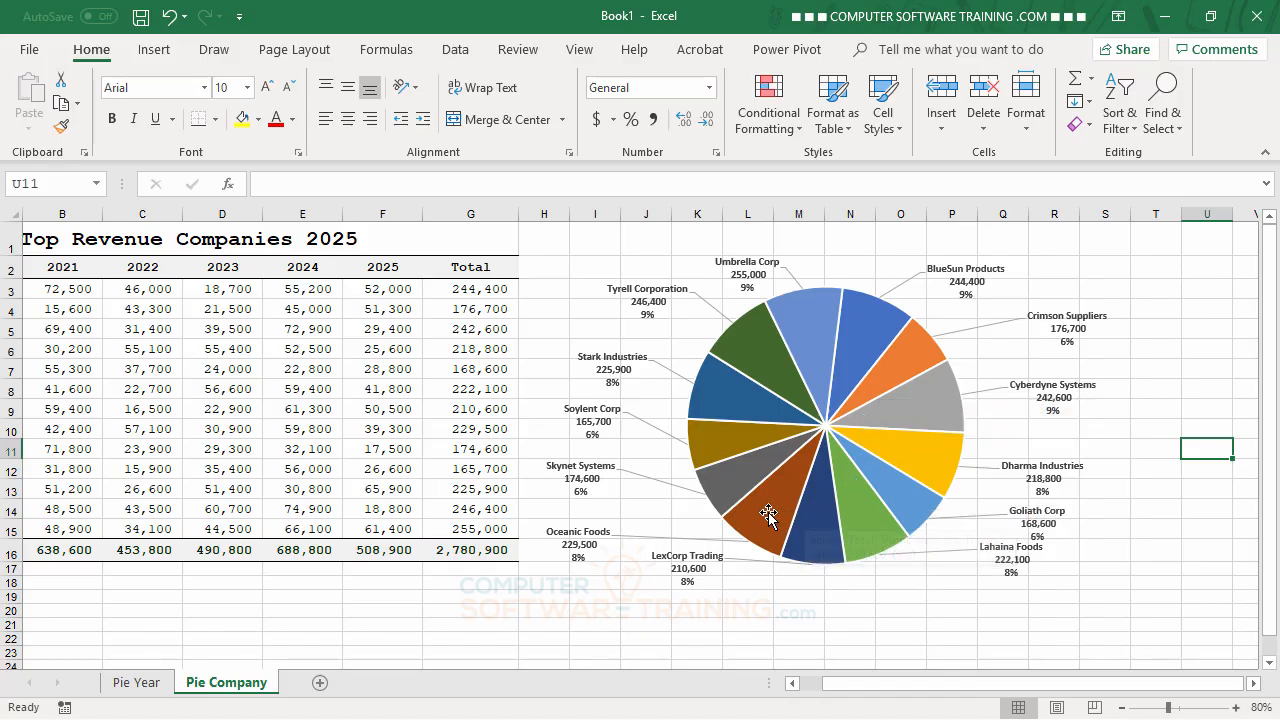
mouse_move(759, 516)
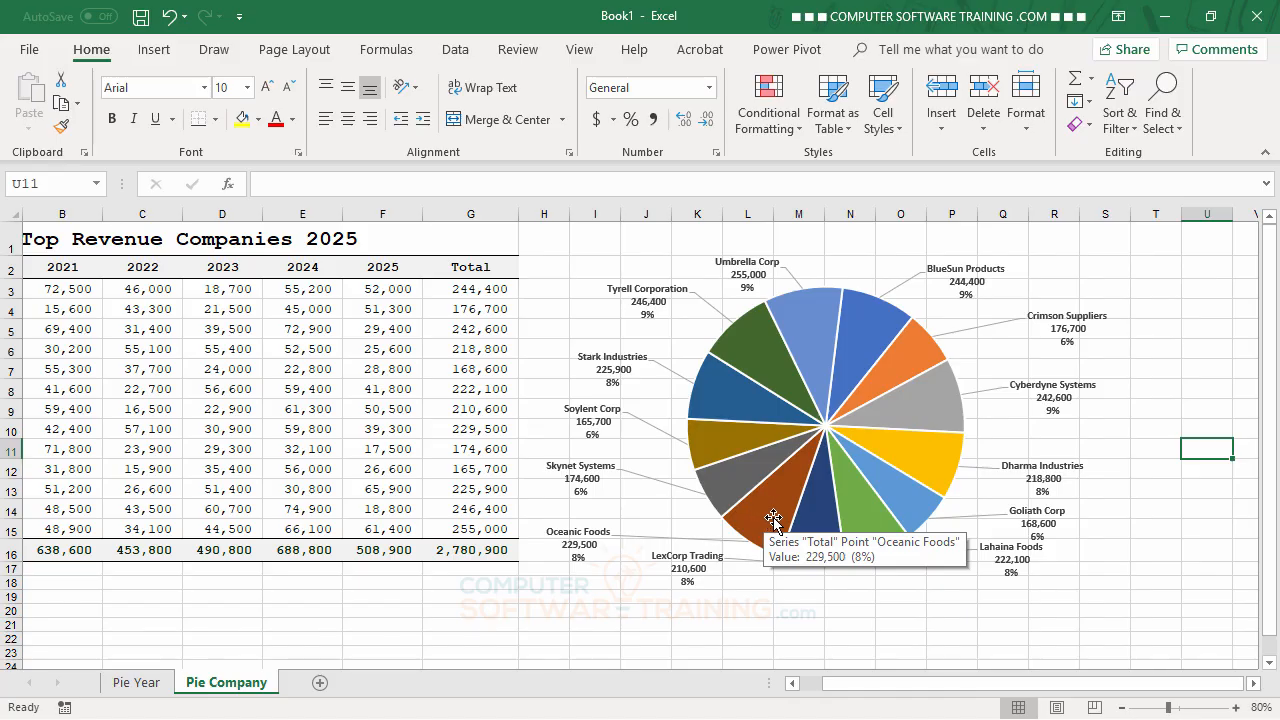